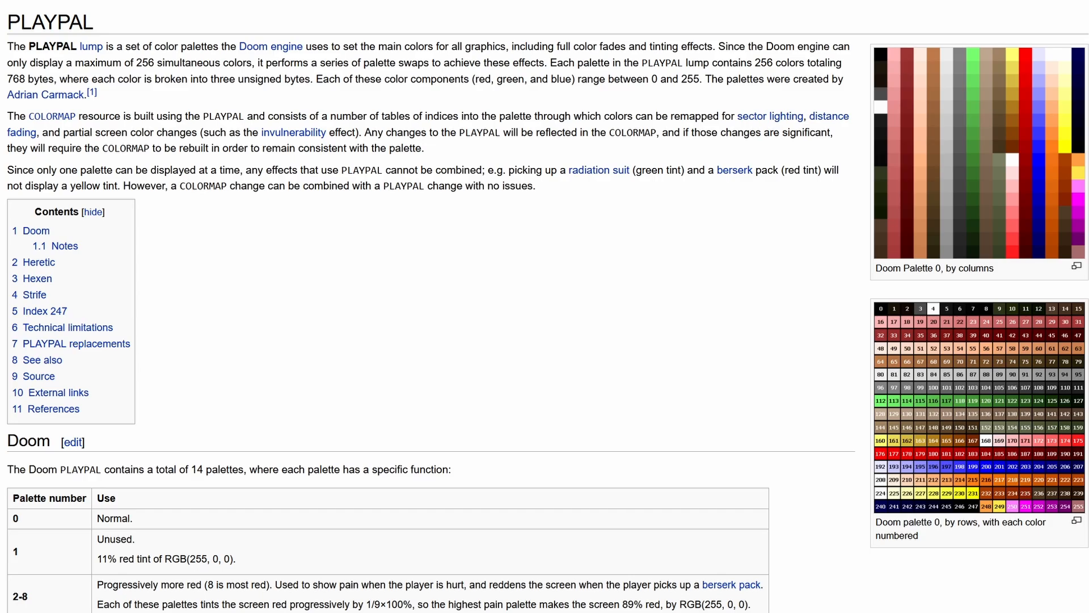
- Launch SLADE and open the doom2.wad archive
key(super)
scroll(517, 451, down, 1)
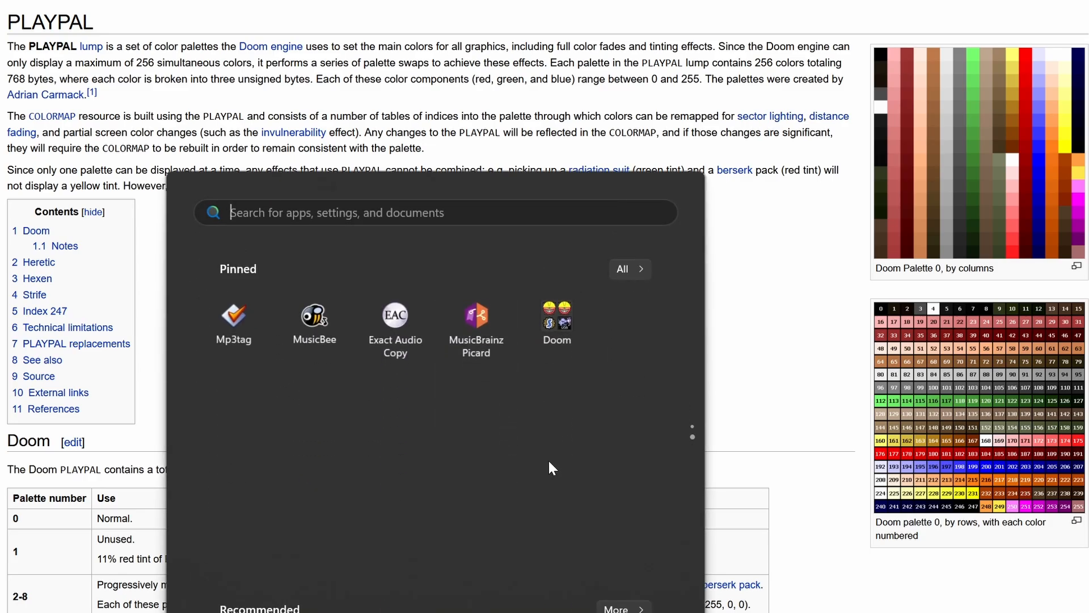
click(576, 321)
click(478, 435)
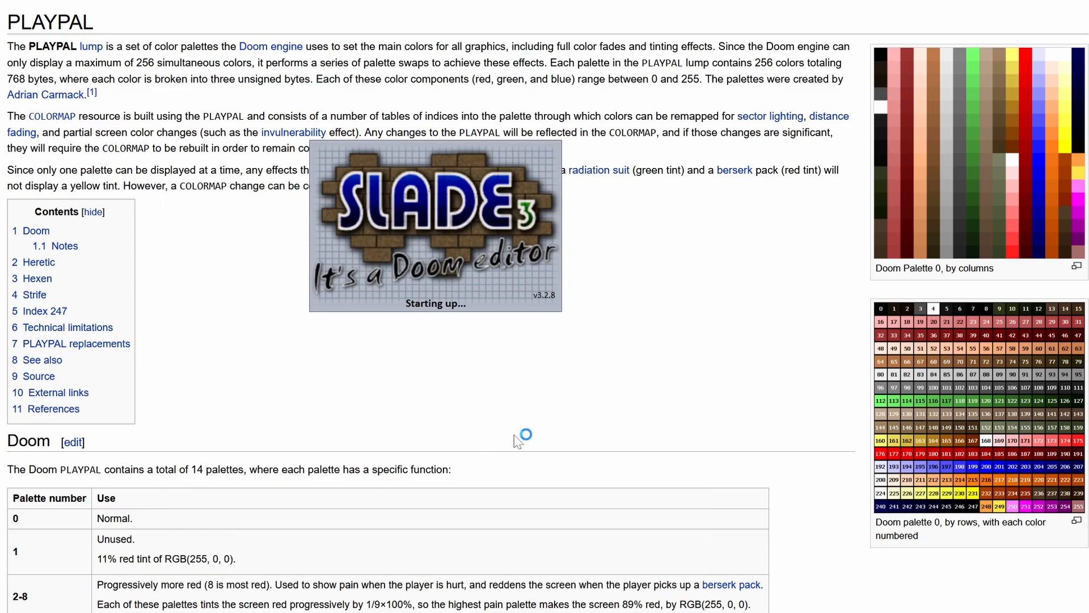
click(568, 134)
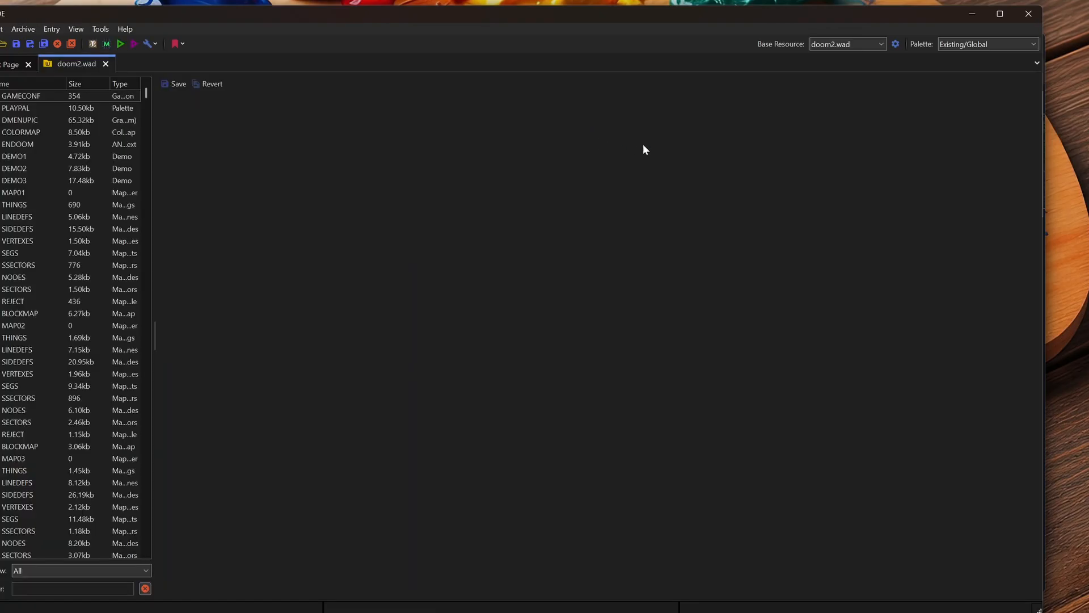
- Open the PLAYPAL entry of doom2.wad and narrow the window to fit the palette grid
drag(410, 12, 513, 27)
click(121, 124)
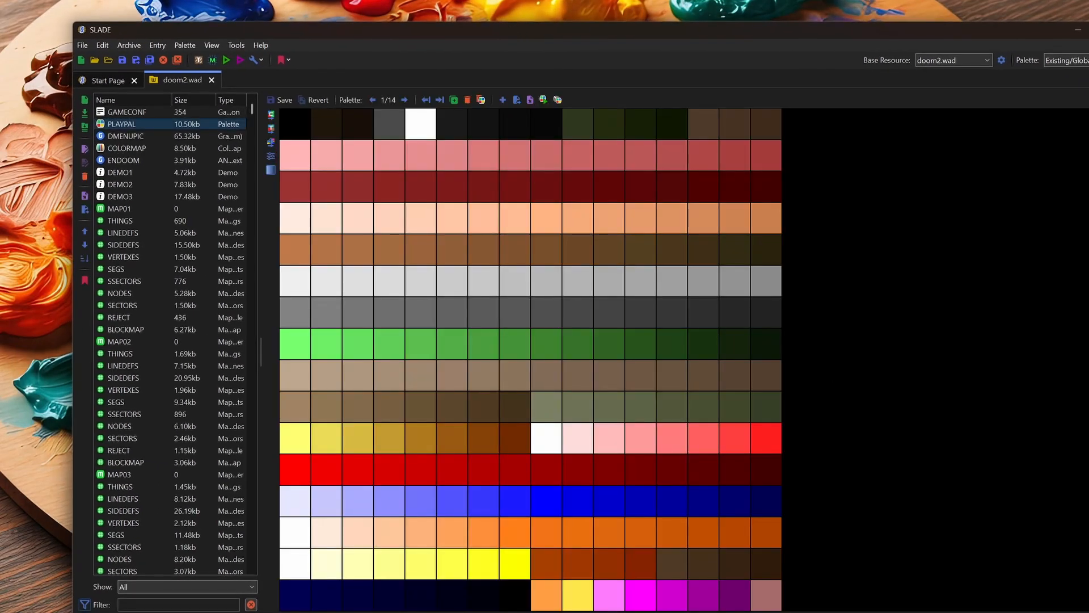
drag(1088, 366, 803, 358)
drag(804, 358, 788, 357)
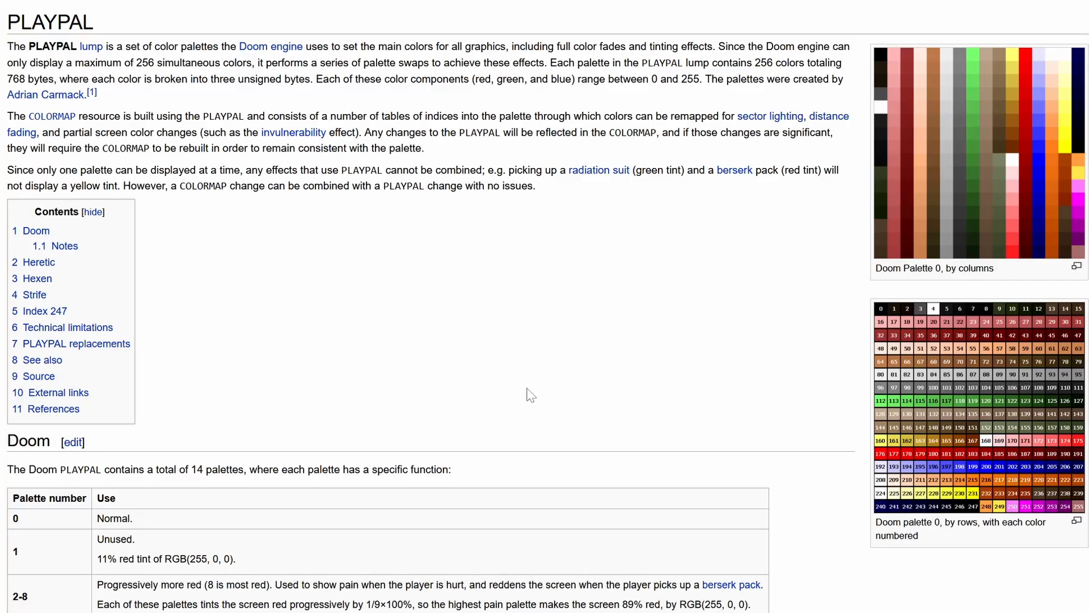
- Read the wiki's table of Doom palette functions, from palette 0 to palette 13
scroll(479, 368, down, 4)
scroll(478, 368, down, 2)
double_click(15, 168)
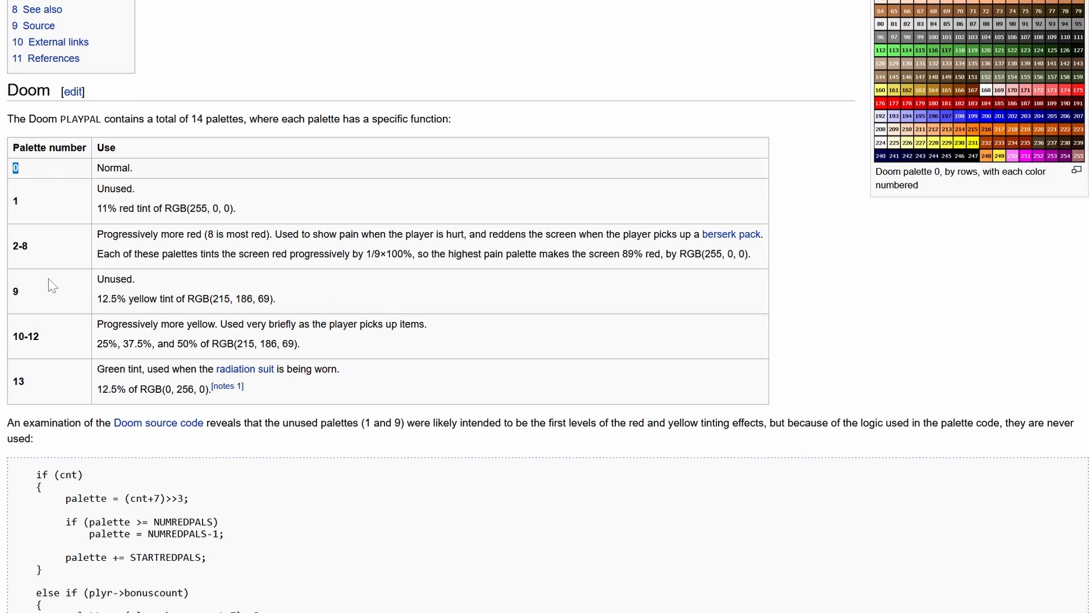
double_click(18, 381)
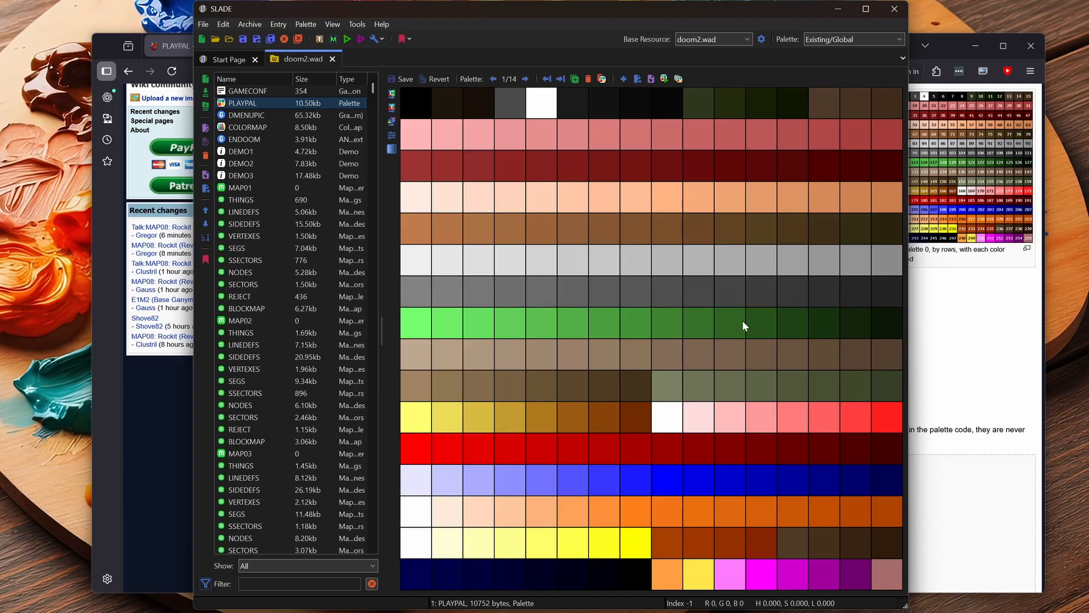
click(975, 314)
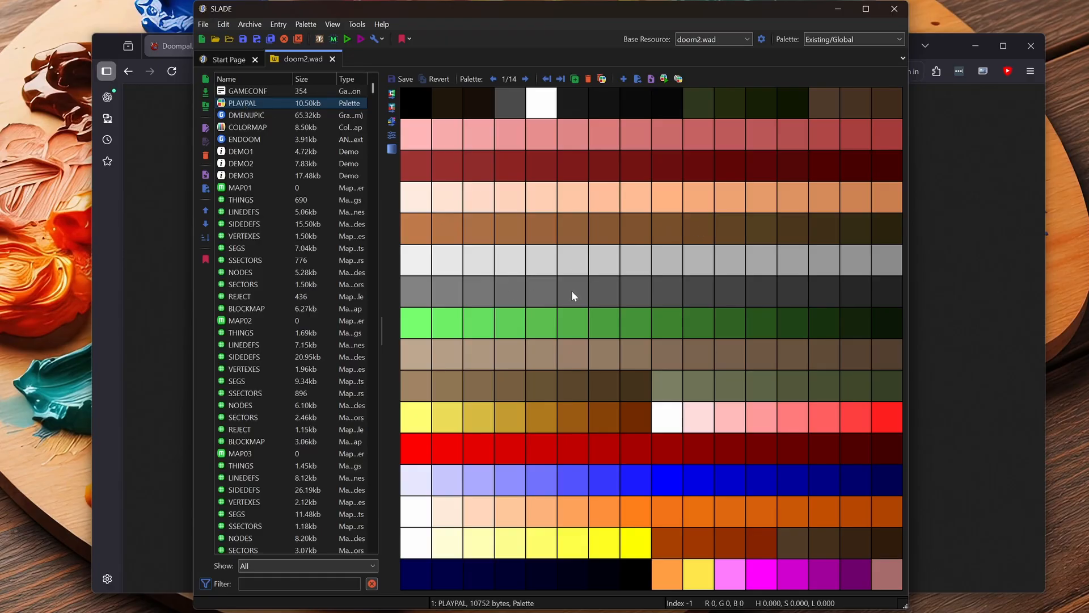
- Open the NEONOVER.wad archive and display its PLAYPAL entry
click(224, 60)
click(709, 147)
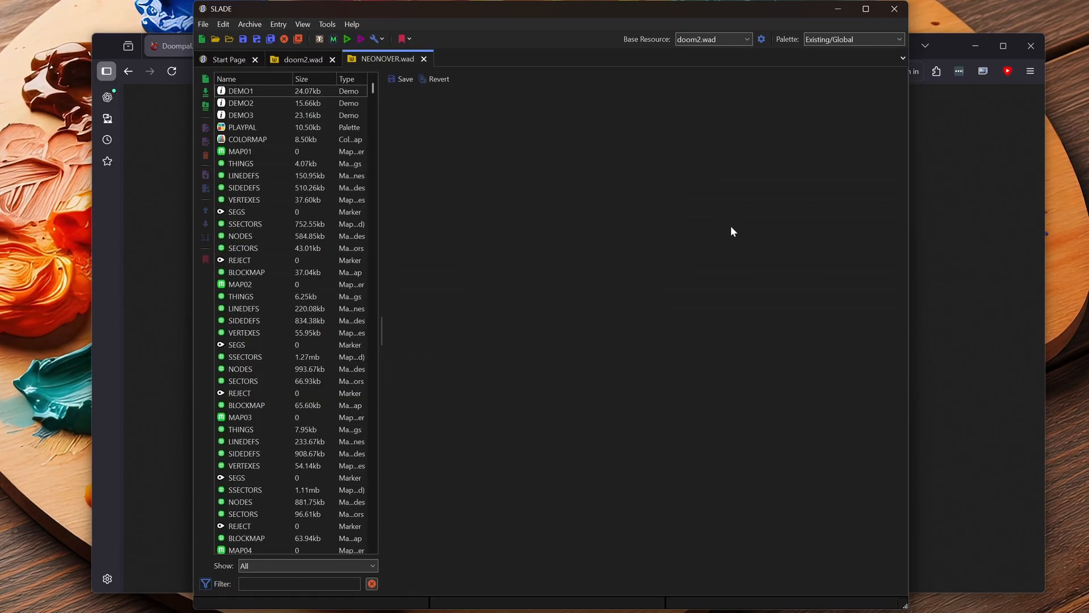
click(243, 129)
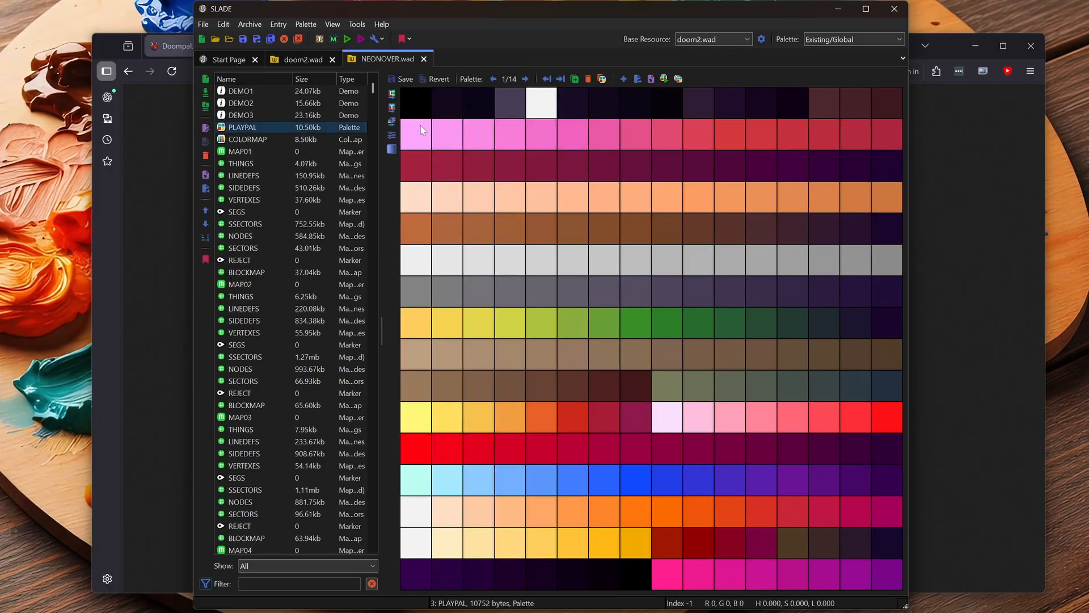
- Compare the PLAYPAL colours of doom2.wad with those of NEONOVER.wad
click(308, 59)
click(368, 60)
click(303, 61)
click(379, 60)
- View the HEAD sprites around HEADE4E6 in NEONOVER.wad, then return to the start of doom2.wad's entry list
scroll(272, 267, down, 20)
click(257, 275)
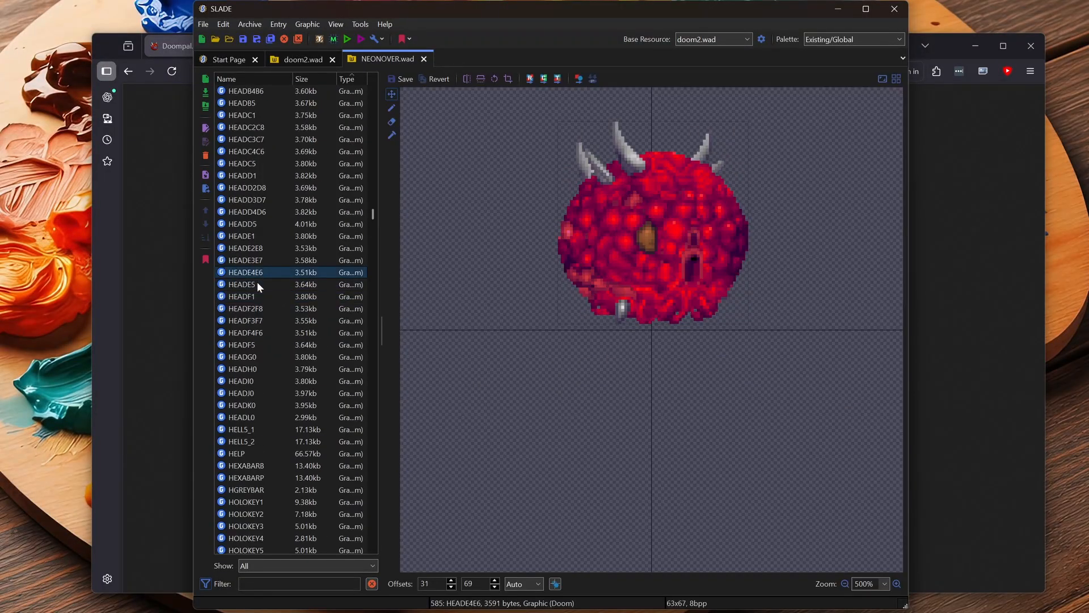
key(Up)
key(Up)
key(Up)
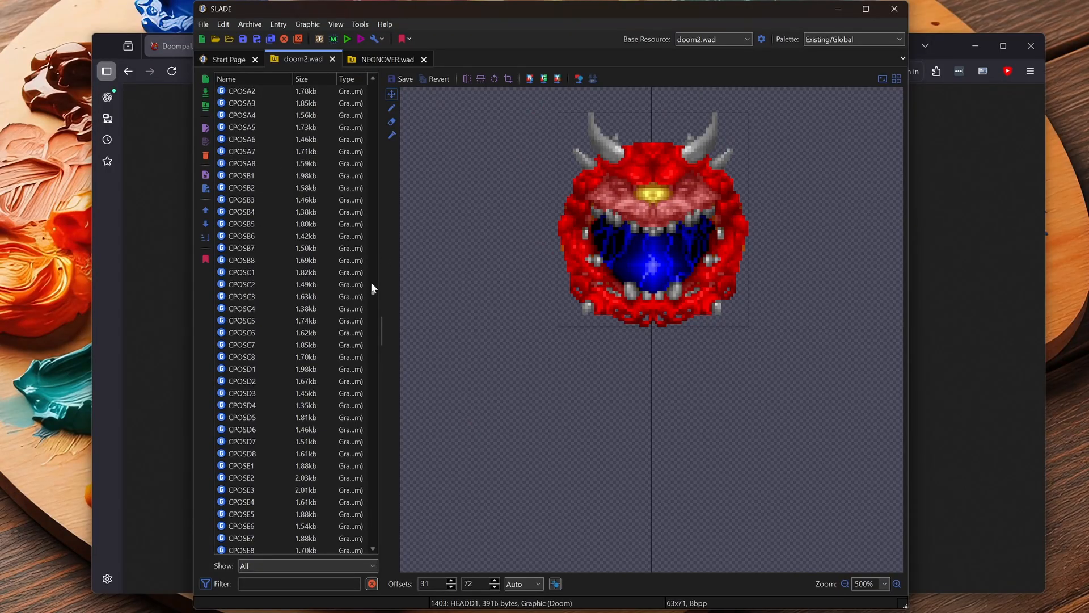
drag(371, 281, 380, 73)
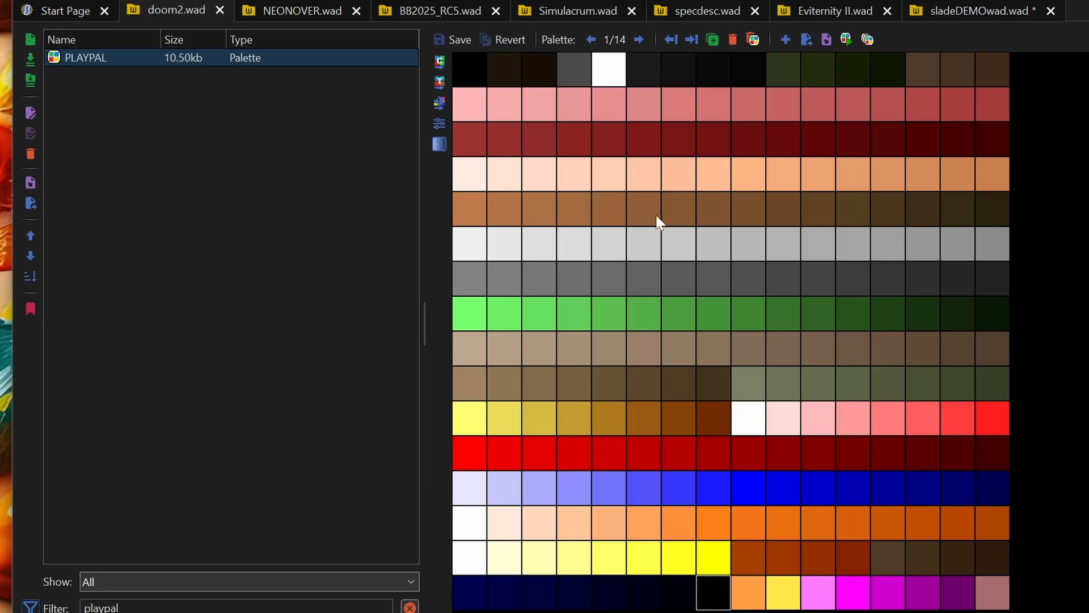
- Open Tweak Colours for doom2.wad's PLAYPAL and select the green, brown, tan, red and blue ranges in turn
click(440, 124)
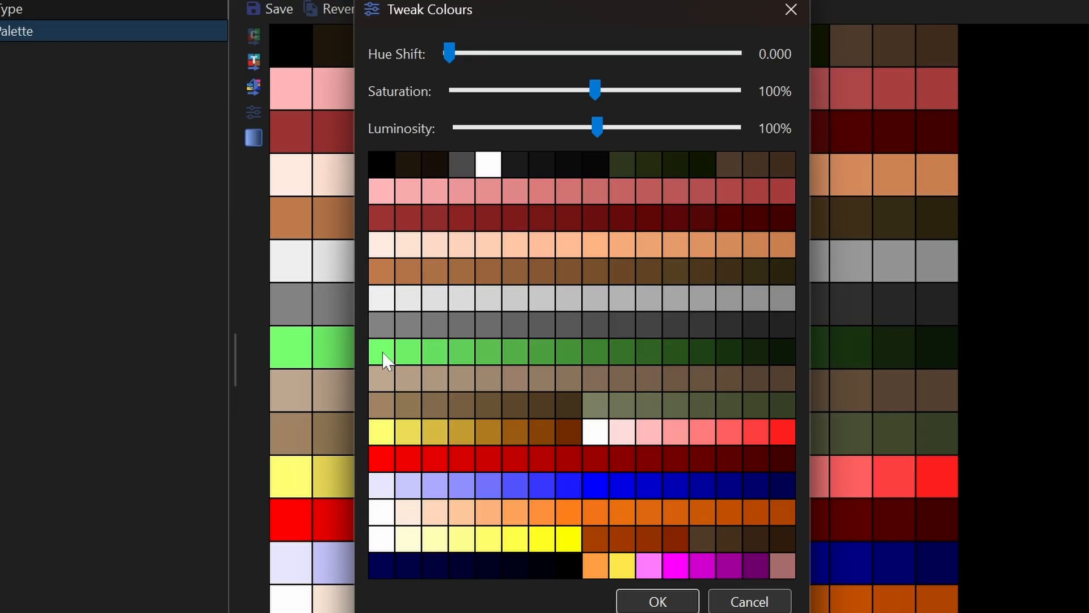
drag(382, 358, 770, 350)
drag(379, 273, 739, 276)
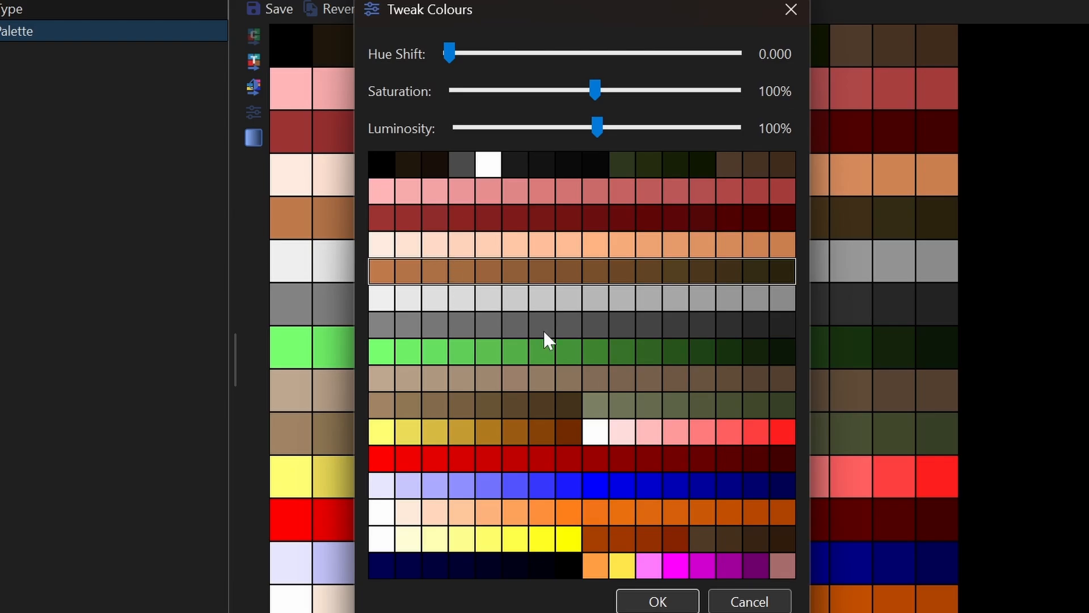
drag(380, 380, 502, 399)
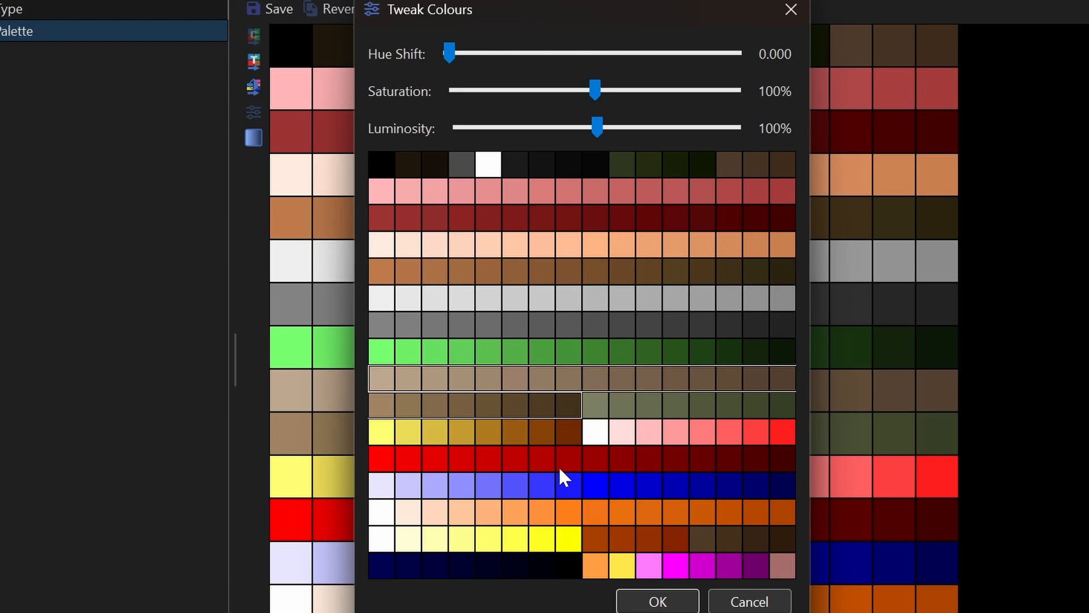
drag(382, 459, 795, 471)
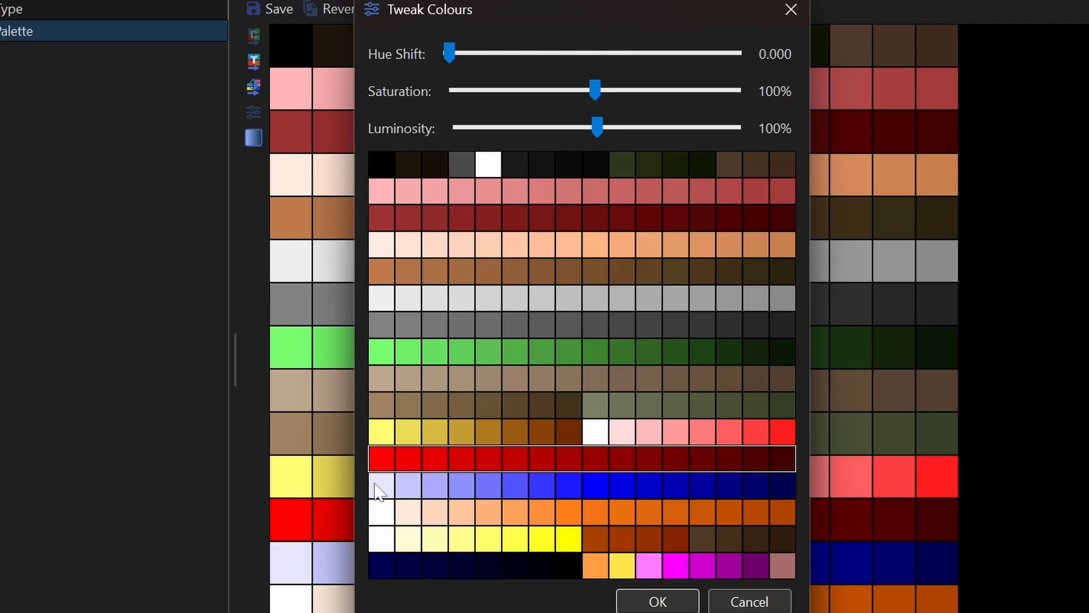
drag(377, 486, 811, 480)
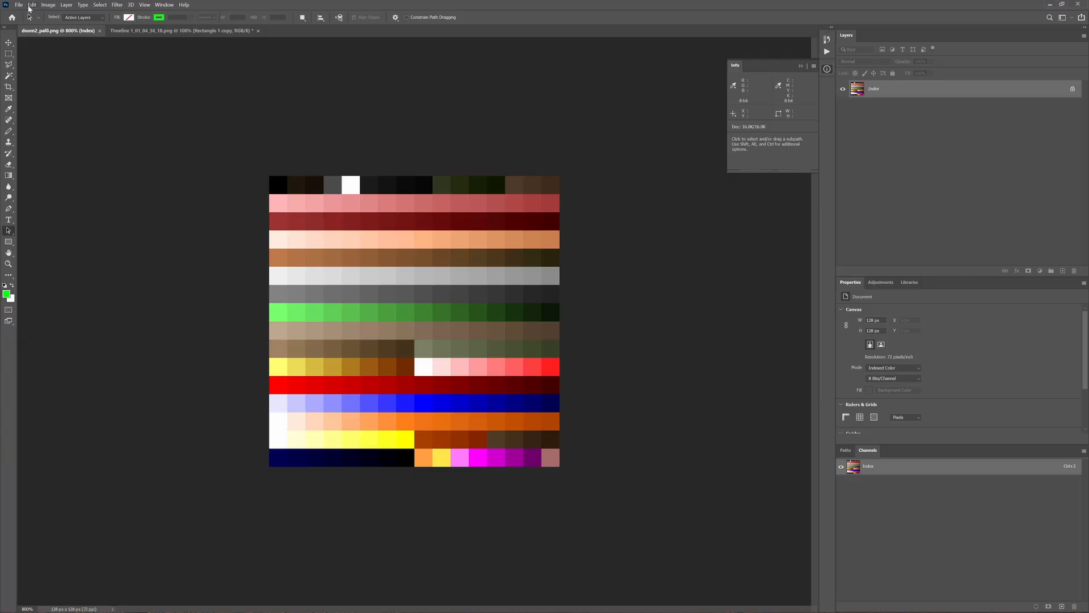
- In Photoshop, run the script that sorts identical and similar colours of doom2_pal0.png into layers of a duplicate document
click(19, 5)
mouse_move(77, 199)
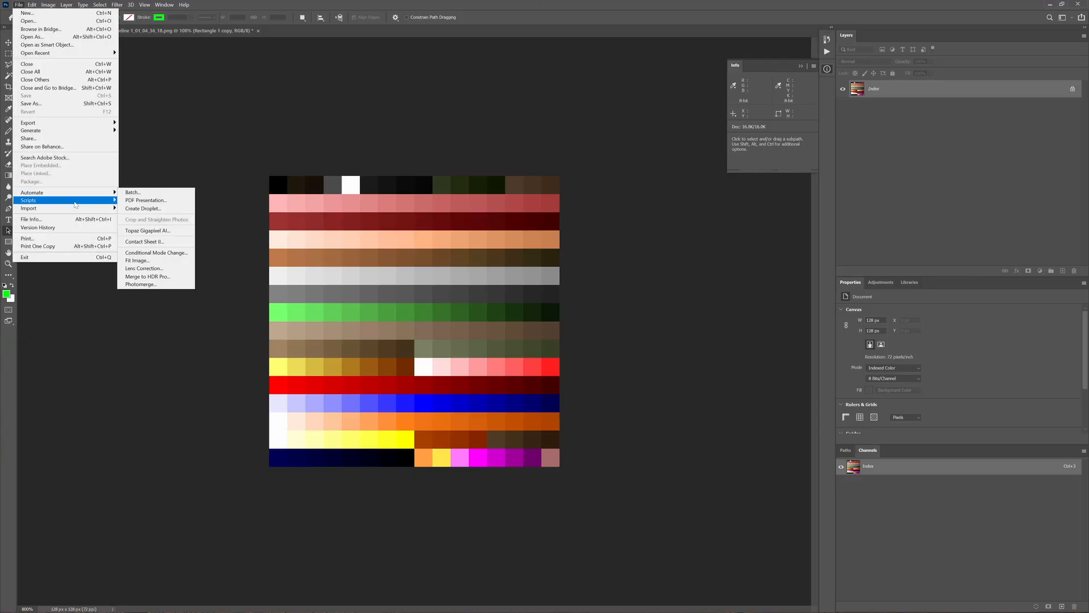
click(161, 279)
double_click(126, 69)
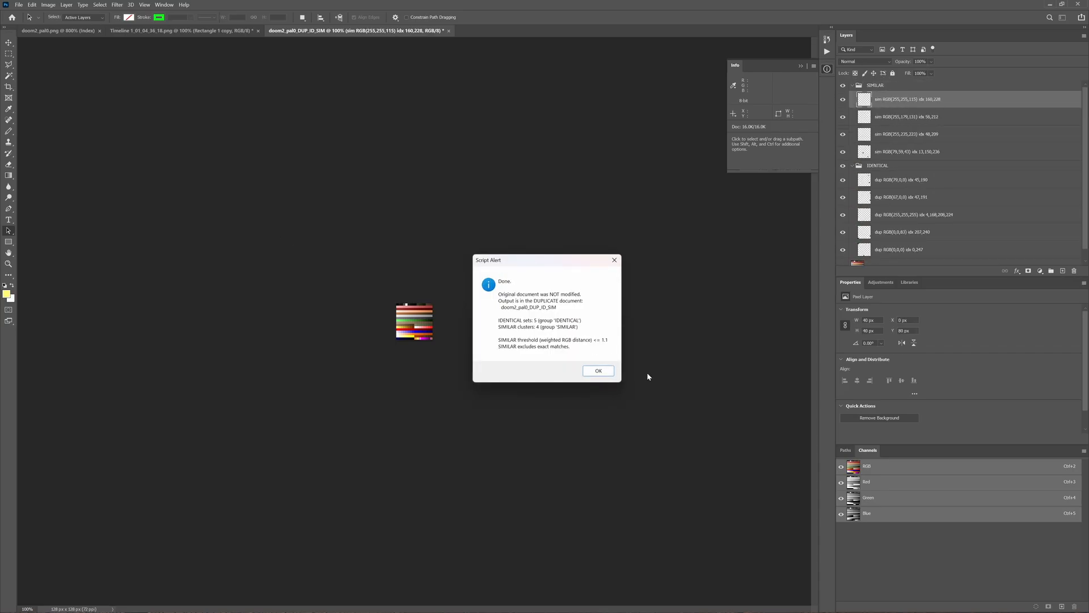
click(598, 371)
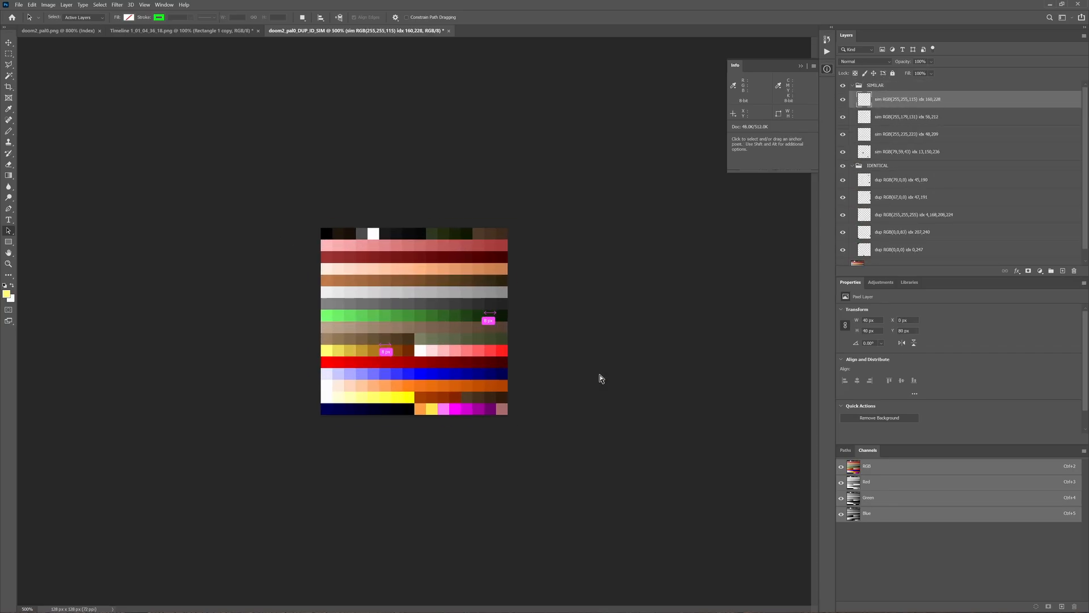
- Show only the IDENTICAL layer group at 800% zoom, hiding the SIMILAR group and Layer 1
key(ctrl+plus)
key(ctrl+plus)
key(ctrl+plus)
key(ctrl+plus)
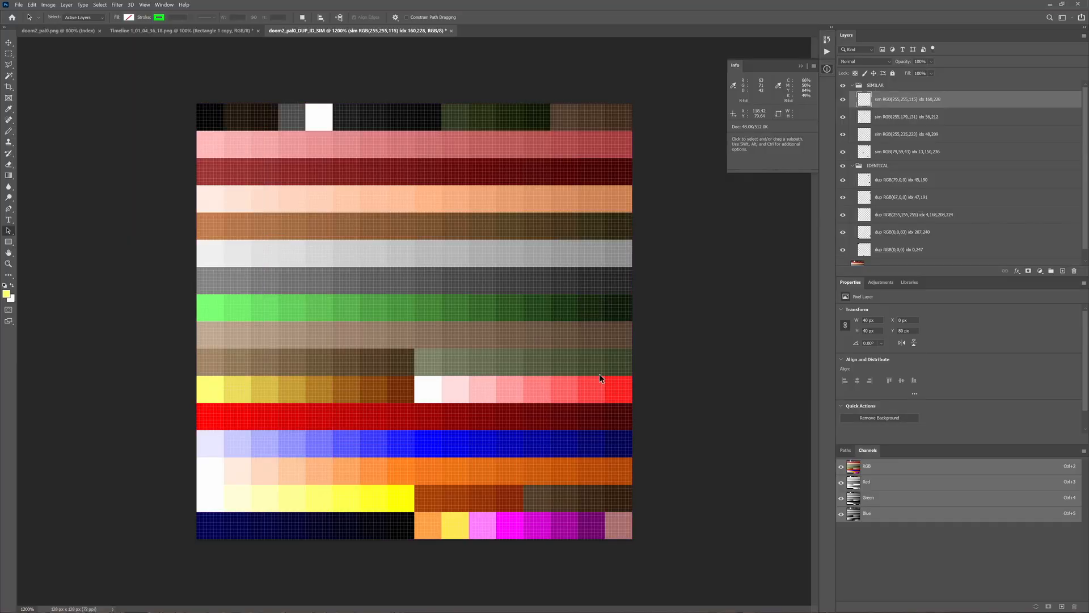
key(ctrl+minus)
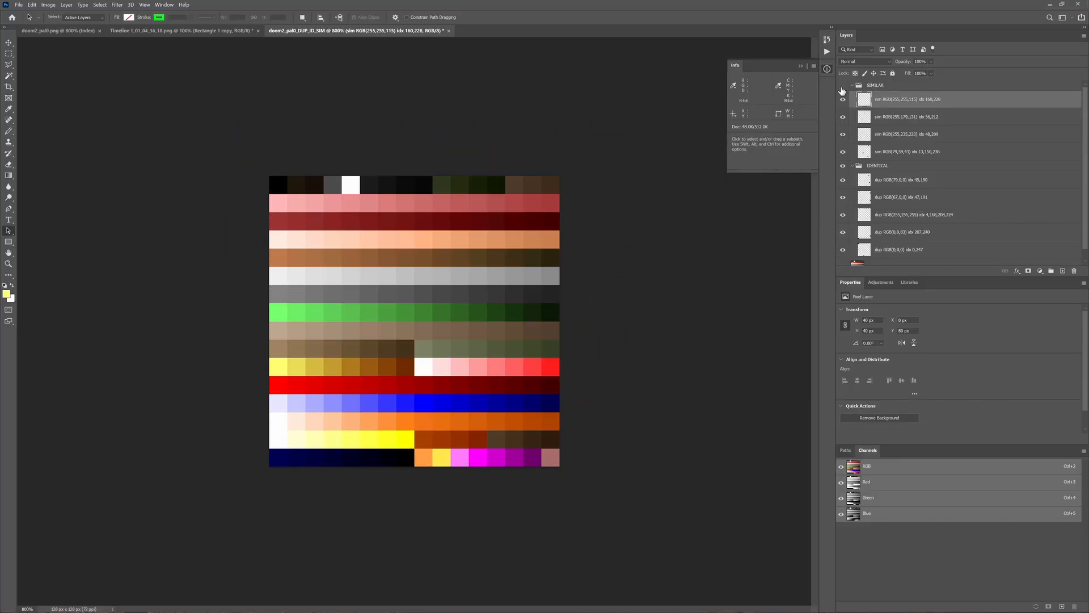
click(844, 168)
scroll(854, 212, down, 1)
click(843, 258)
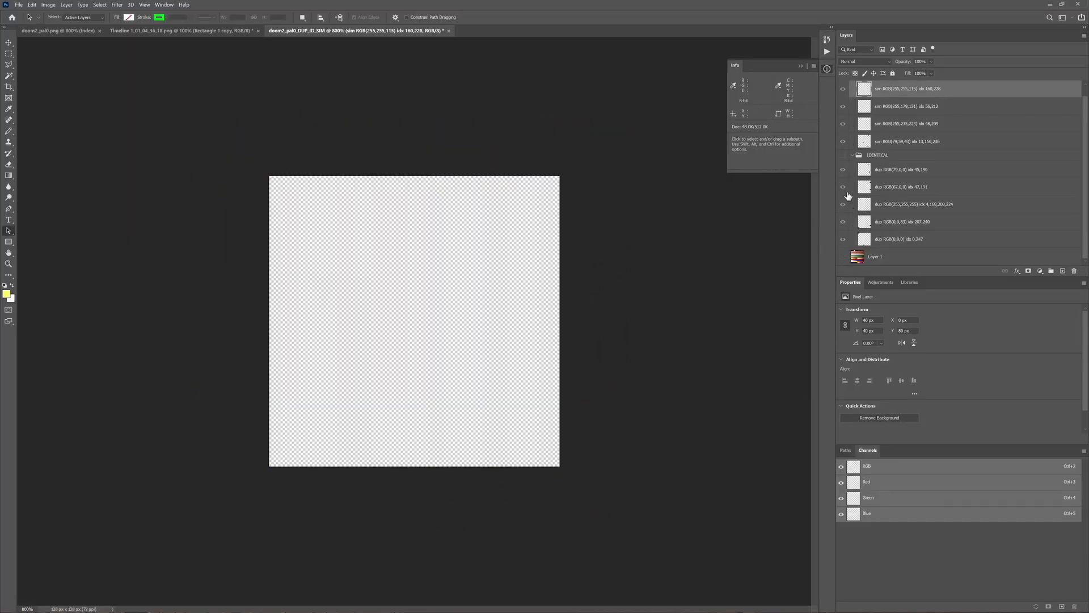
click(843, 155)
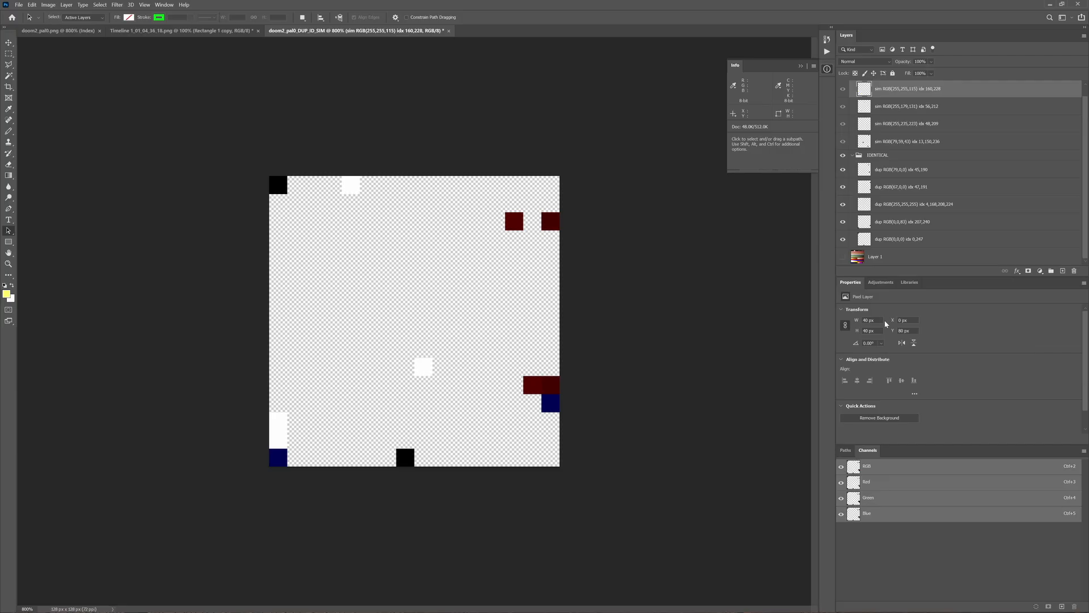
- Inspect the layers of the IDENTICAL group one at a time, from idx 0,247 up to RGB(79,0,0)
drag(843, 169, 843, 222)
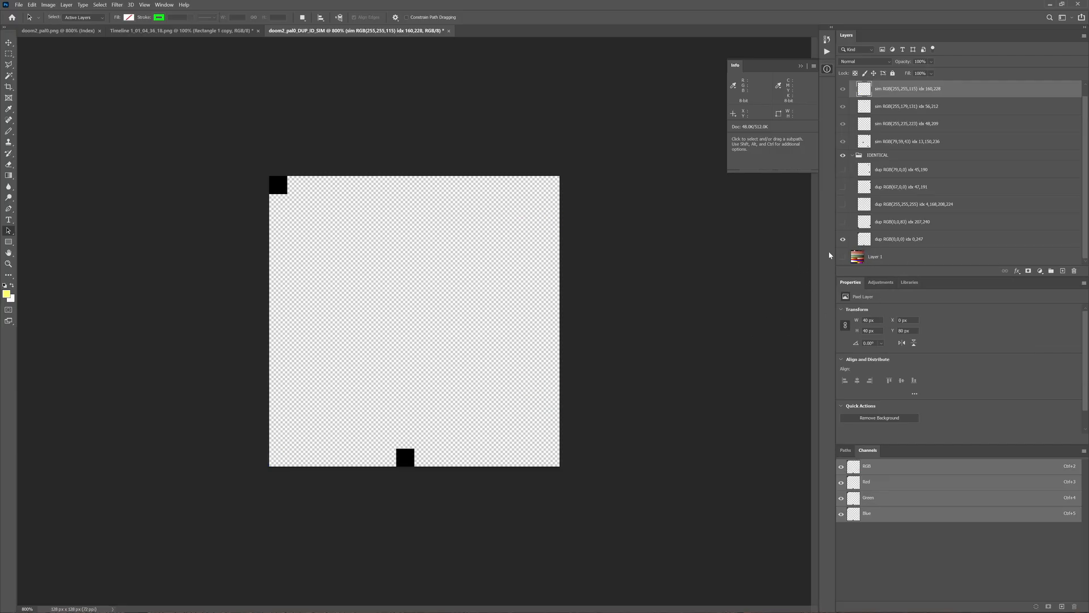
click(843, 239)
click(842, 223)
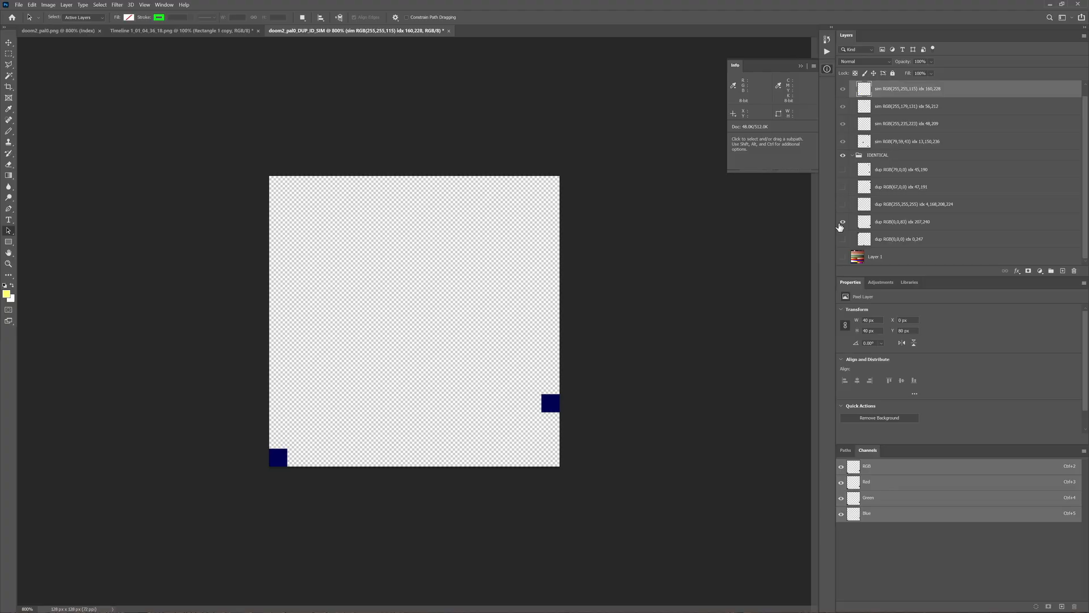
click(842, 222)
click(841, 203)
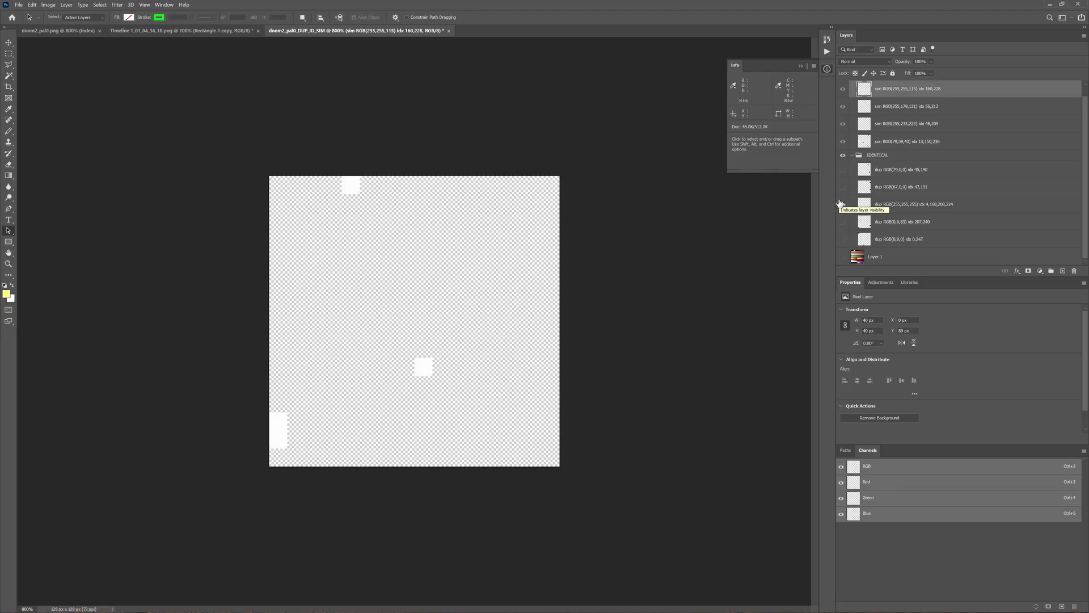
click(842, 204)
click(843, 187)
click(843, 187)
click(842, 169)
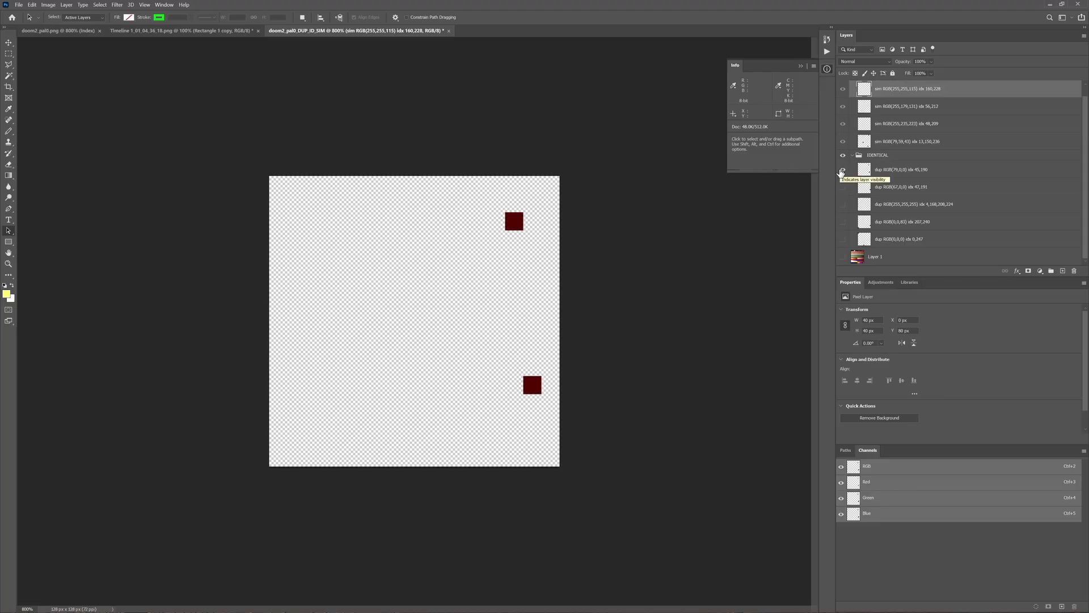
- Examine the IDENTICAL and SIMILAR groups separately by switching their visibility, with all identical layers shown again
scroll(843, 171, up, 1)
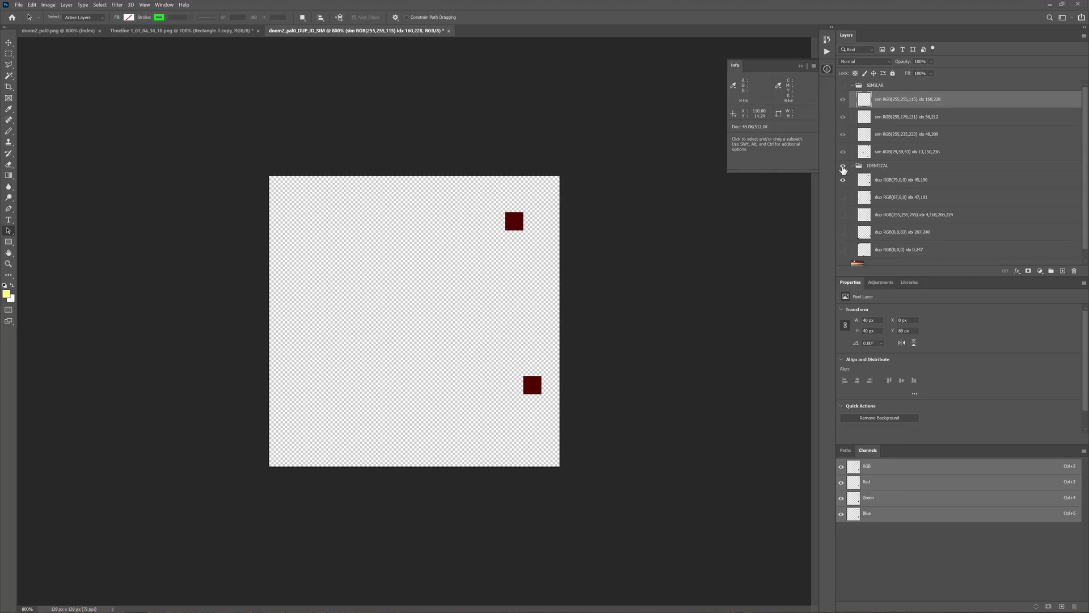
click(842, 165)
click(843, 85)
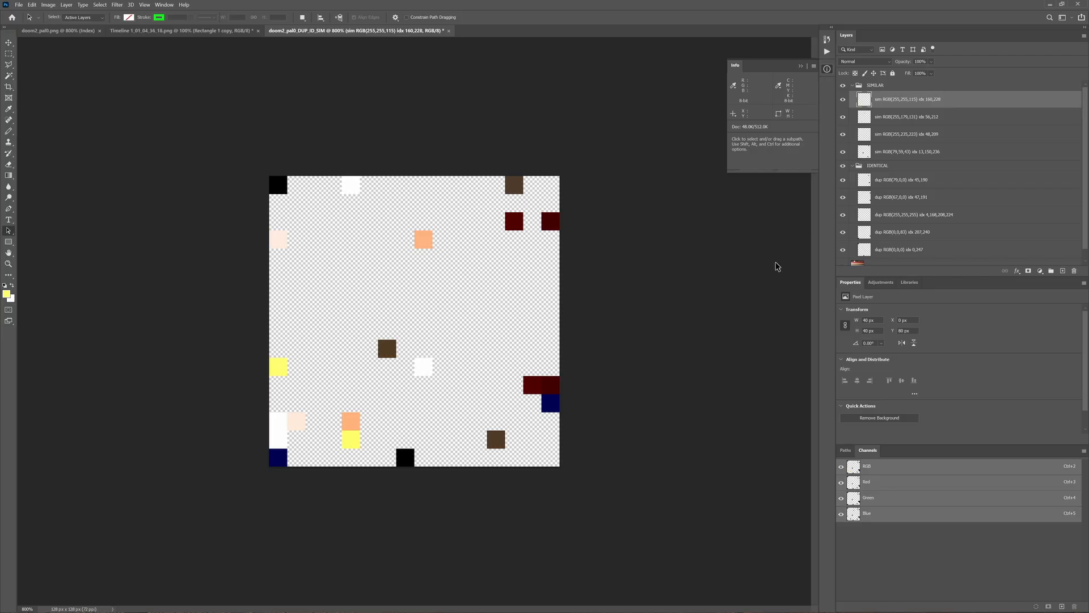
drag(844, 170, 843, 238)
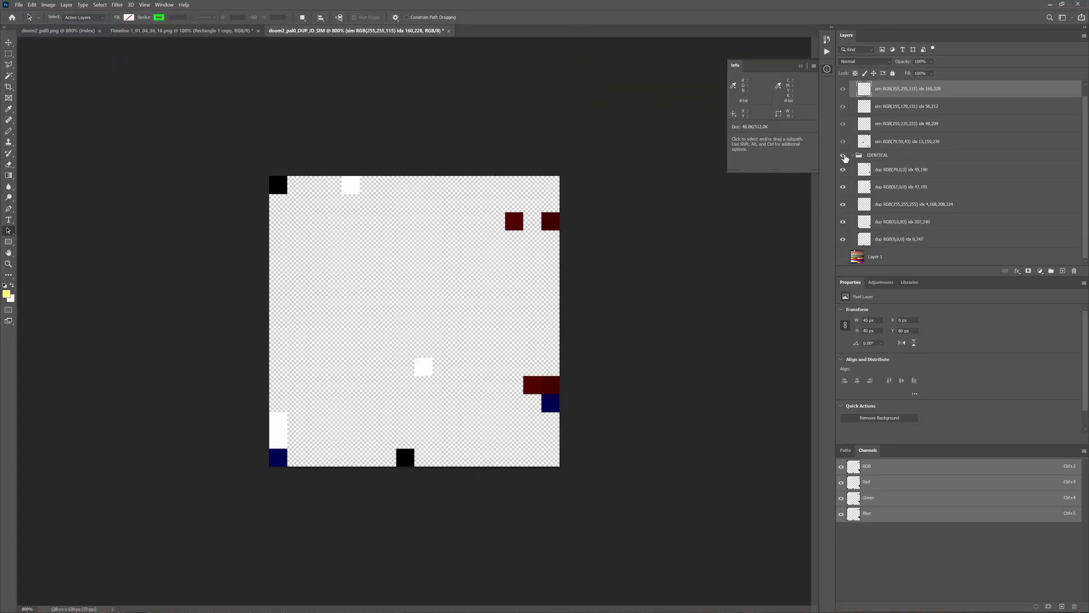
click(843, 155)
scroll(840, 170, up, 1)
click(843, 86)
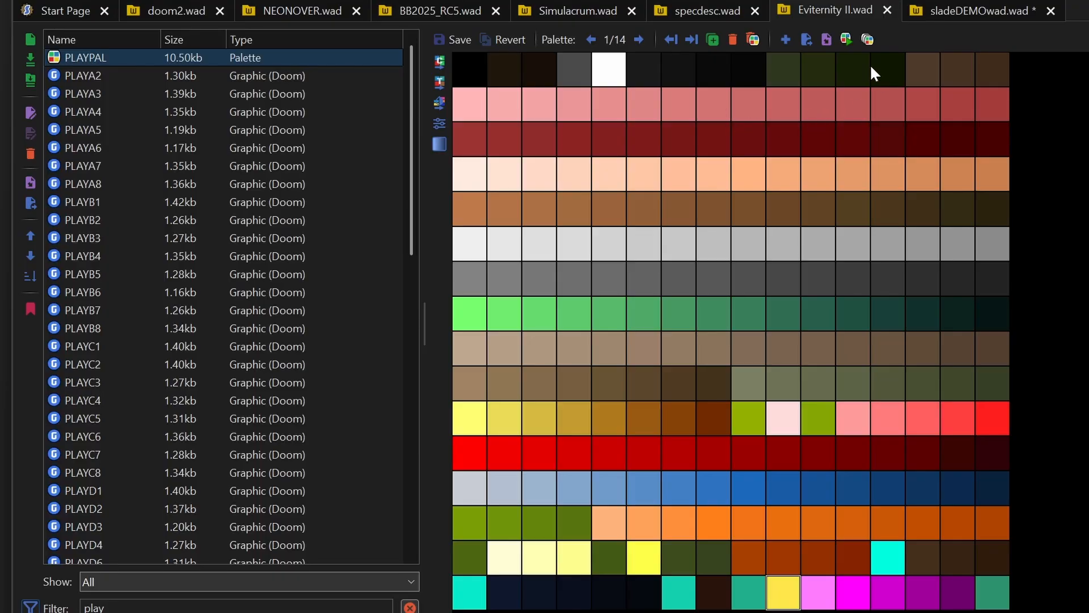
- In SLADE, display the PLAYPAL of specdesc.wad and select the first colour of its purple range
click(693, 15)
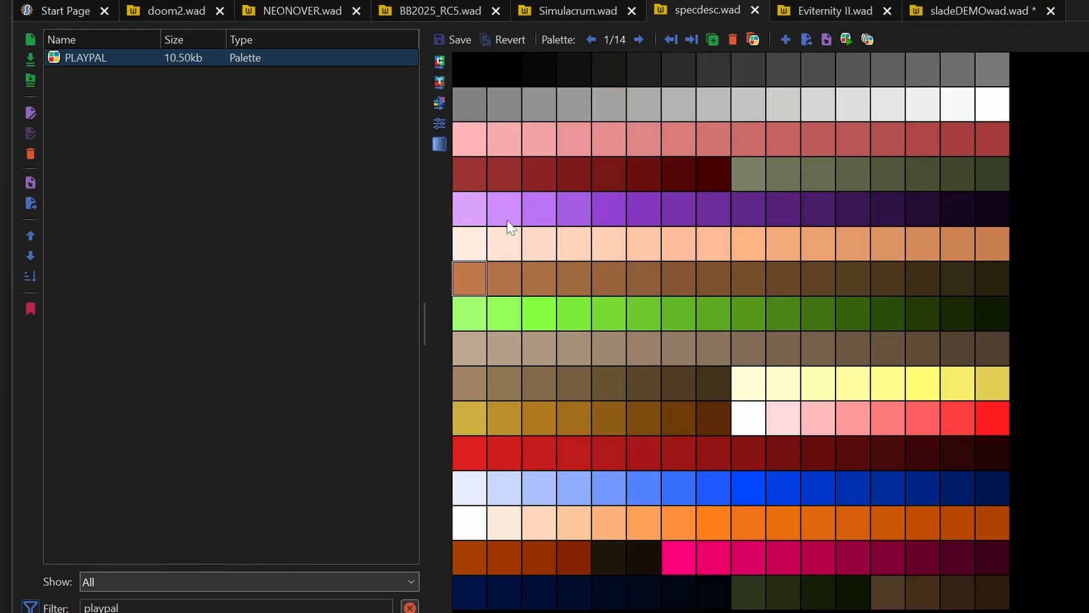
click(473, 210)
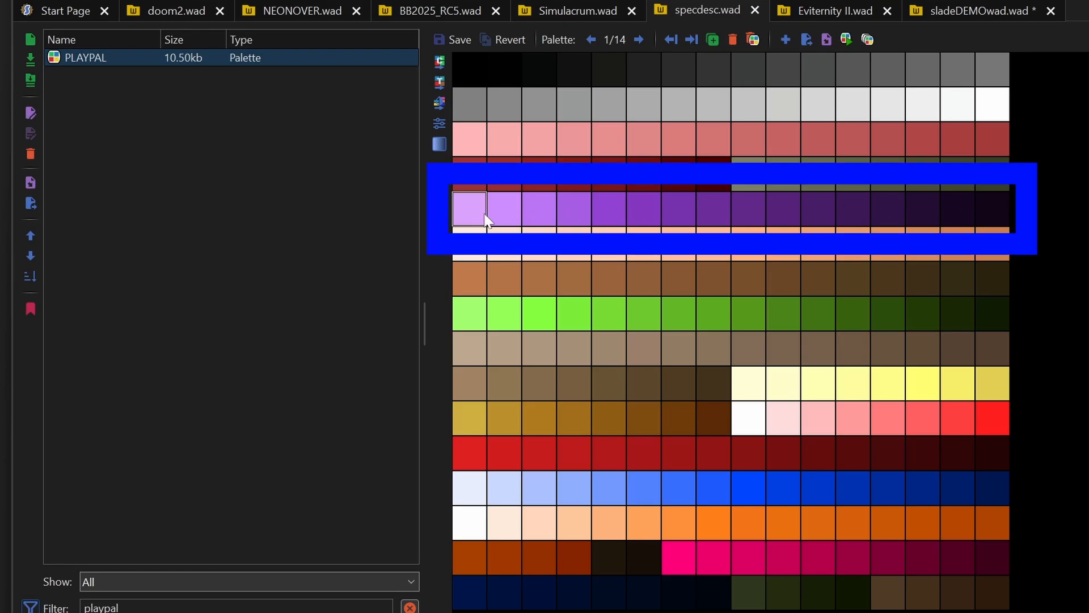
- Compare the fifth-row colour range in the PLAYPALs of Simulacrum.wad, BB2025_RC5.wad, NEONOVER.wad and doom2.wad
click(581, 10)
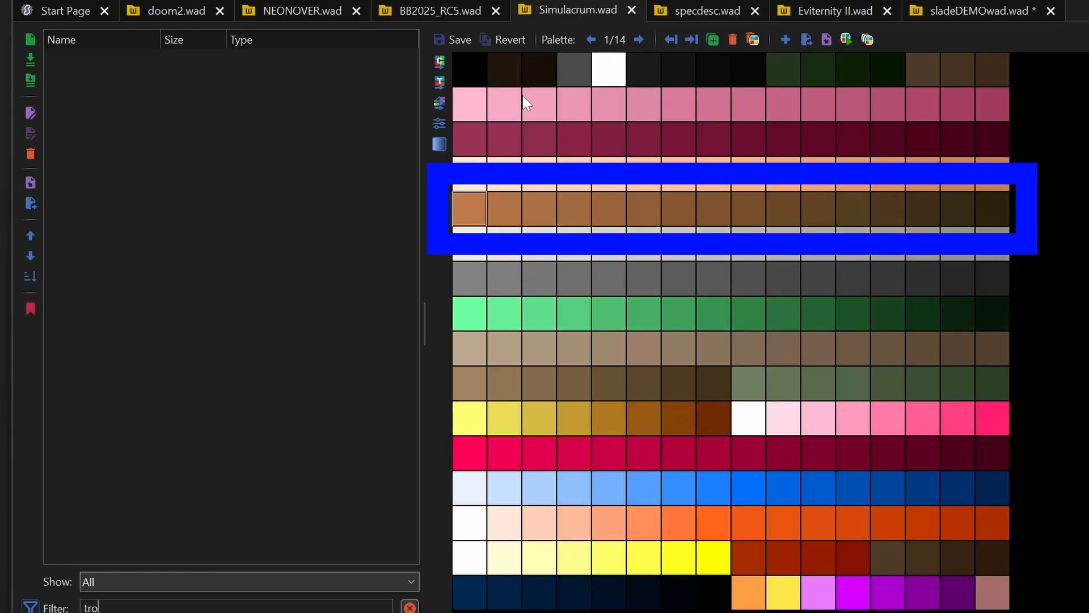
click(436, 12)
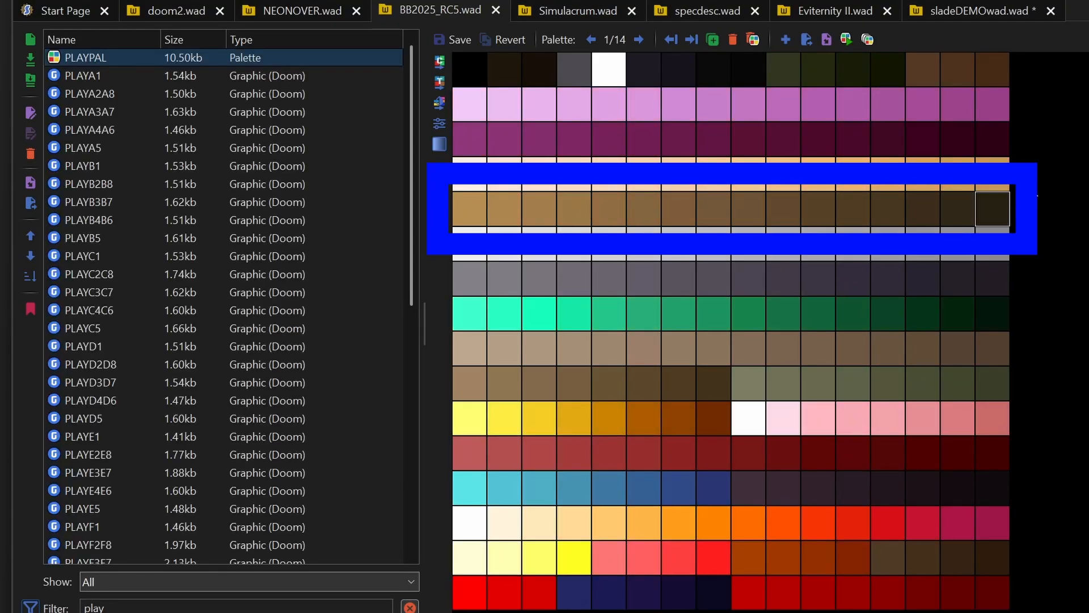
click(335, 16)
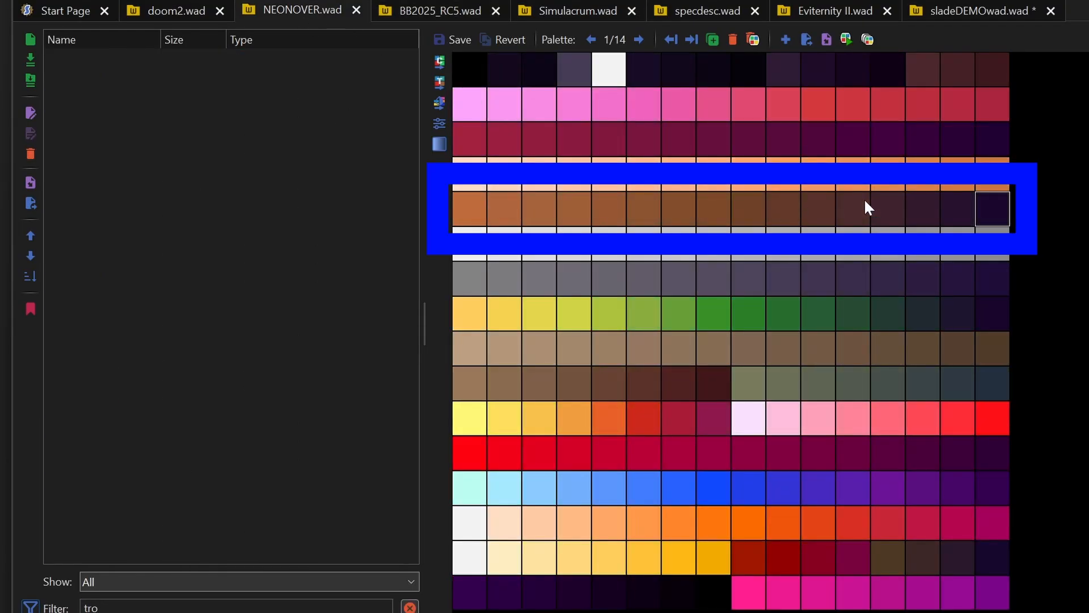
click(186, 13)
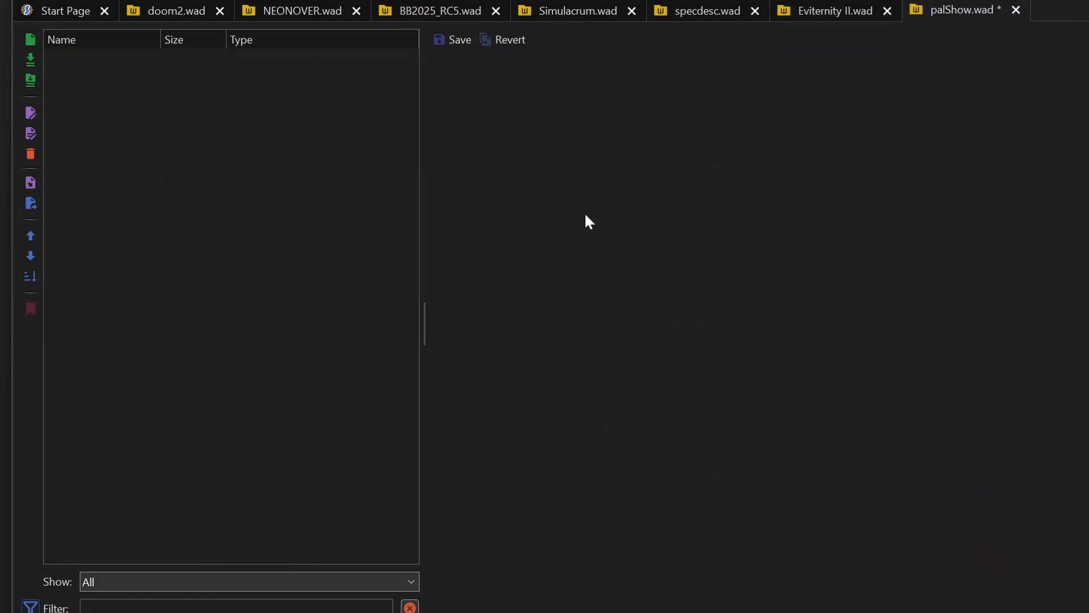
- Save the empty palShow.wad, copy the PLAYPAL from specdesc.wad into it, save again and display the palette
key(ctrl+s)
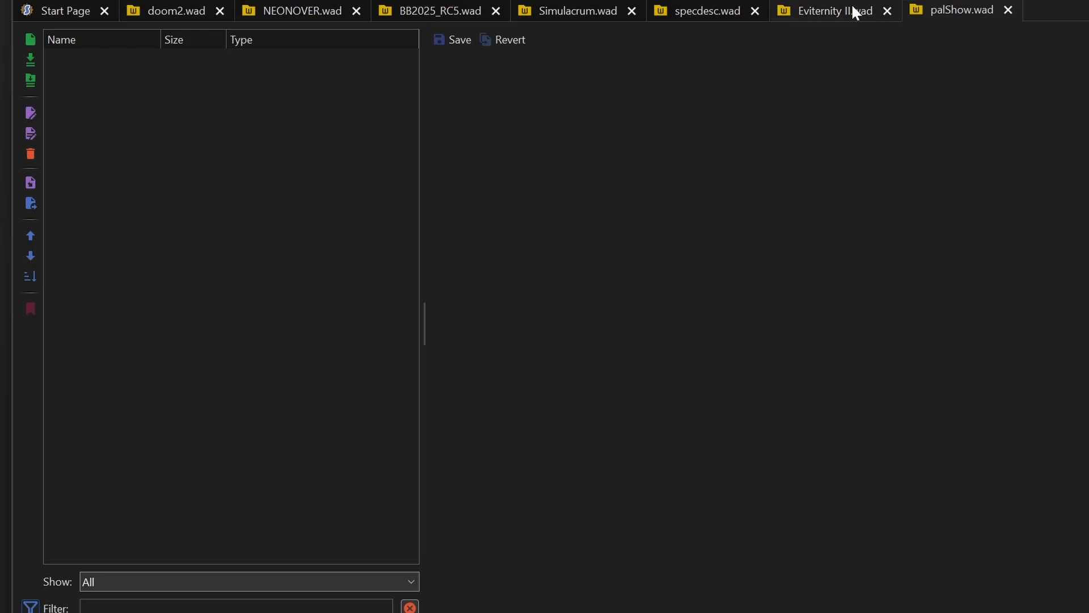
click(710, 9)
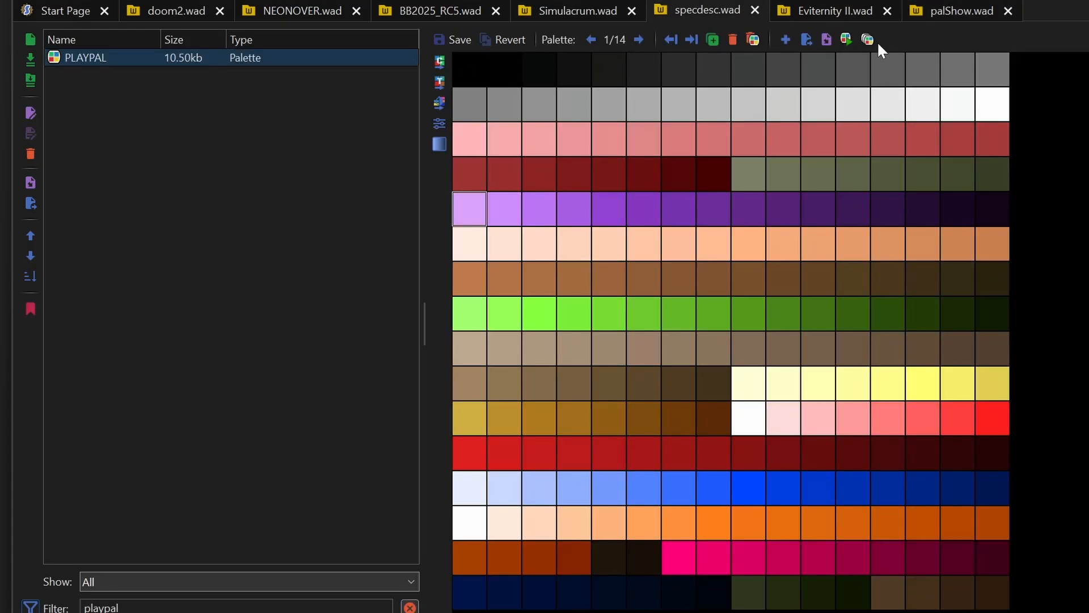
click(965, 9)
key(ctrl+v)
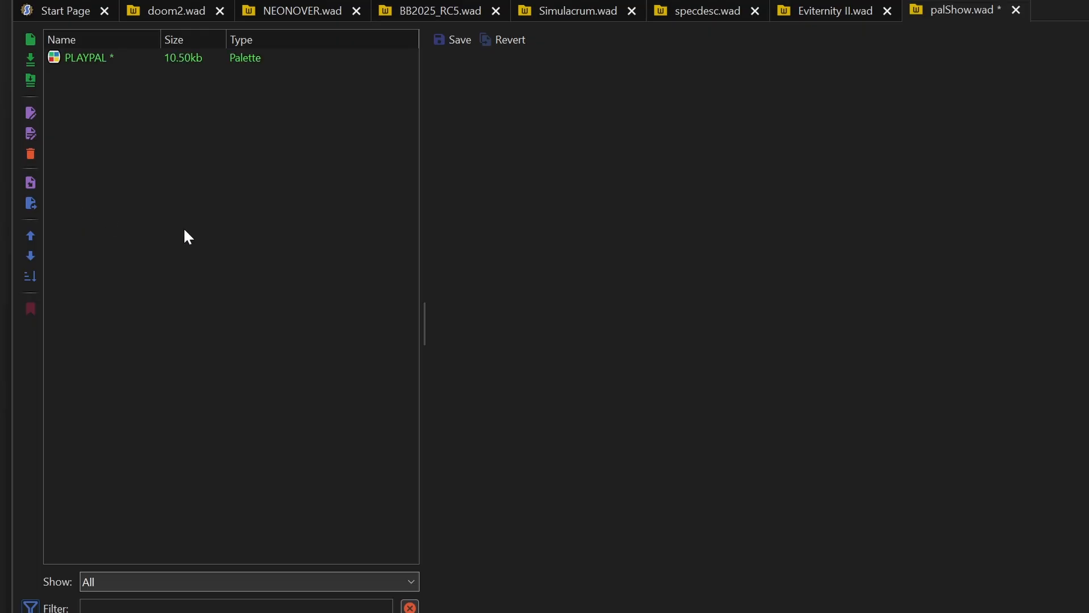
key(ctrl+s)
click(98, 59)
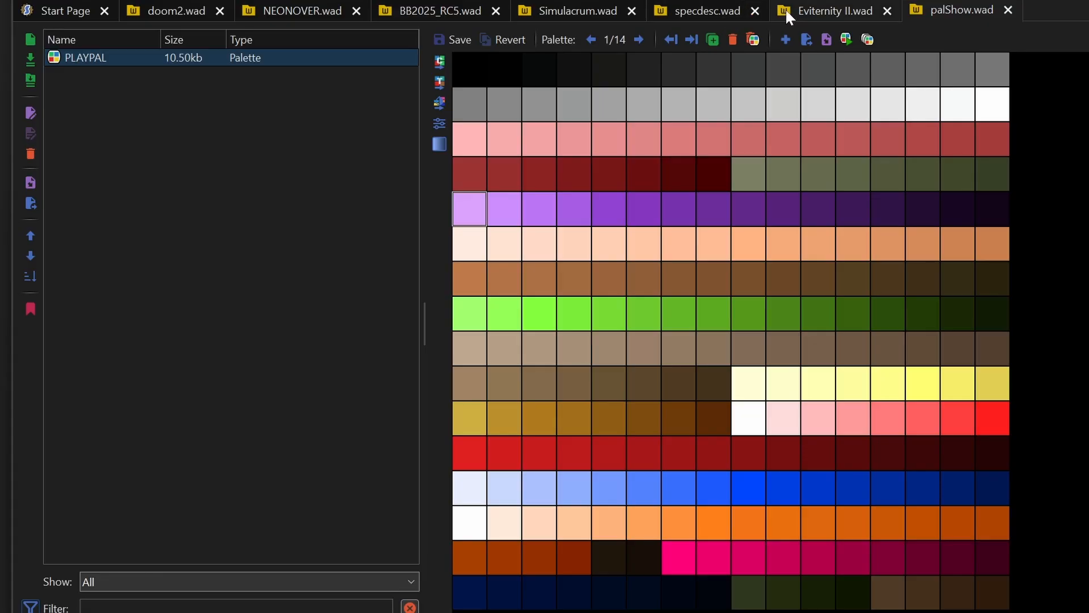
- Filter doom2.wad by "tro", copy its TROOA1 sprite into palShow.wad and save the archive
click(834, 11)
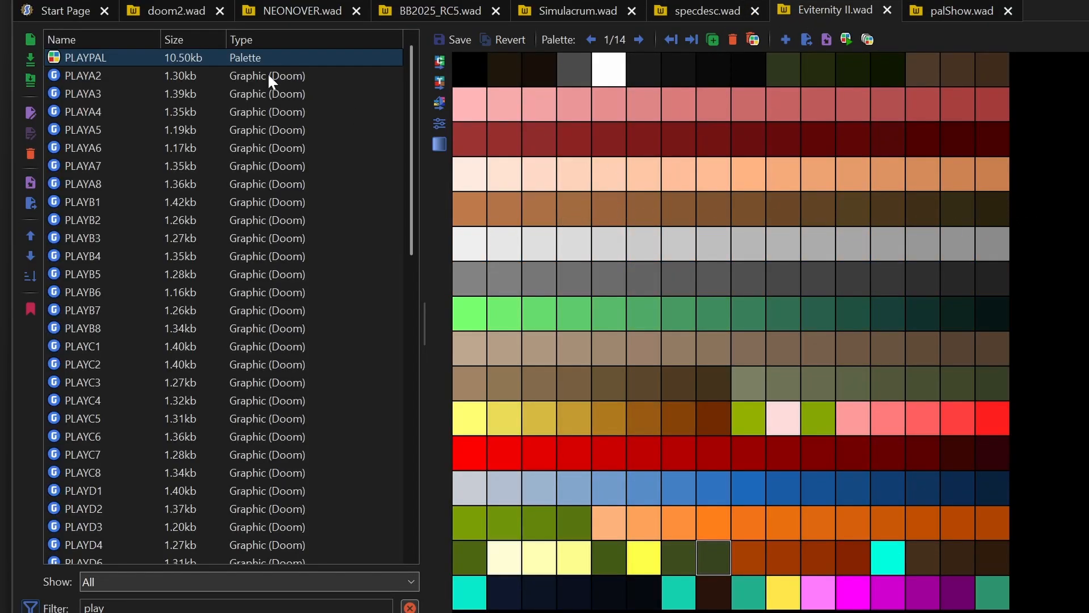
click(168, 11)
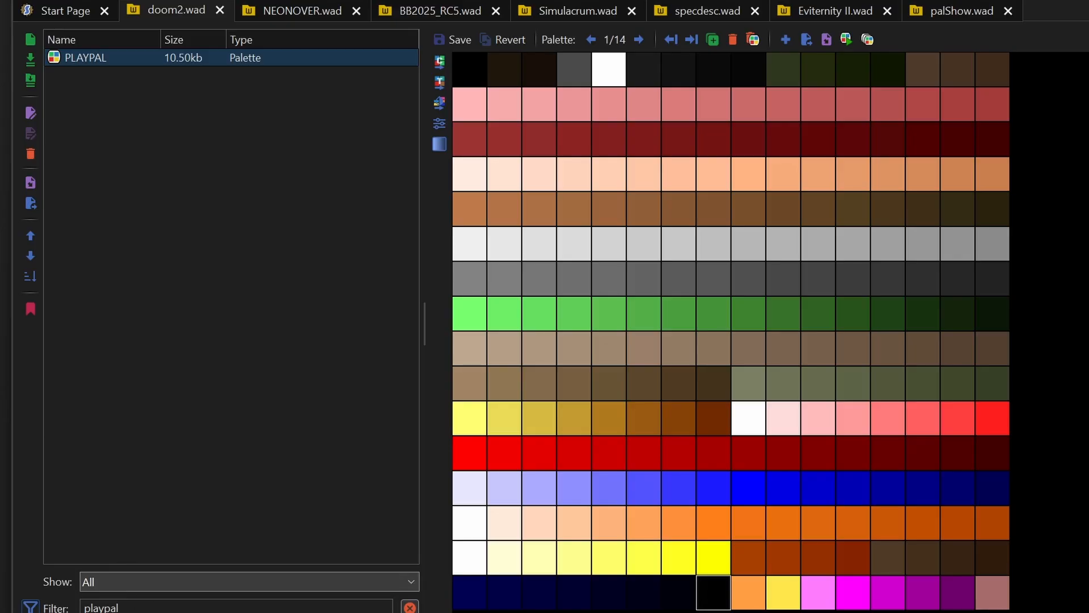
double_click(101, 607)
text(tro)
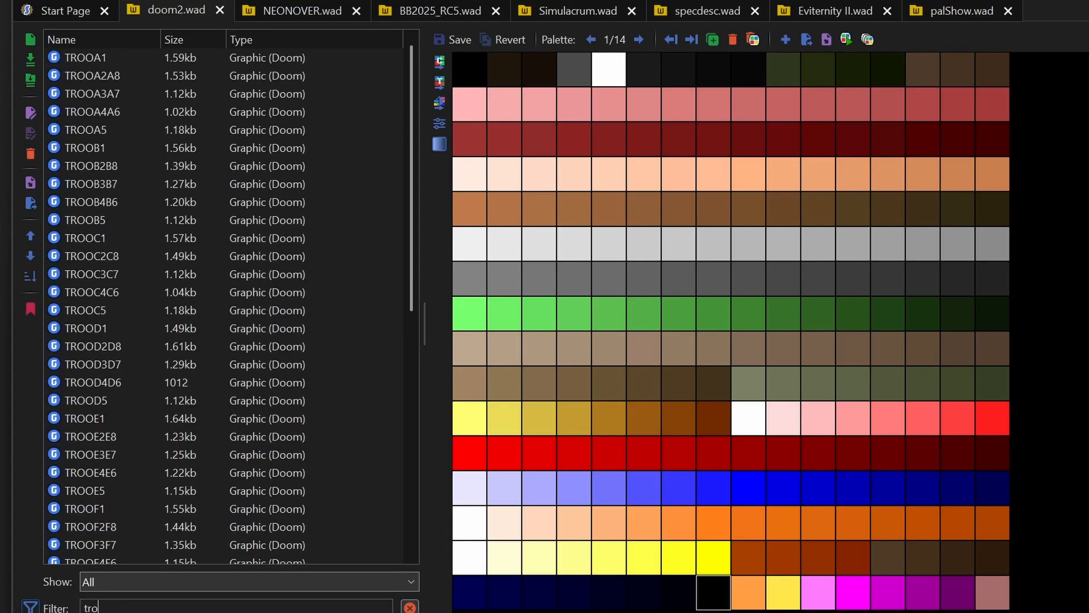
click(96, 59)
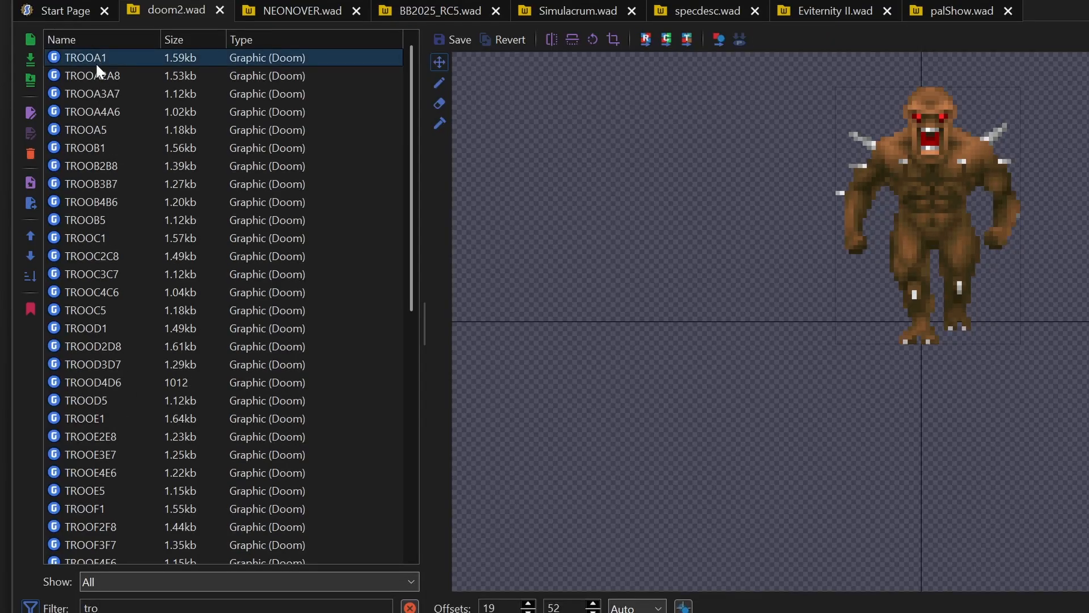
click(964, 10)
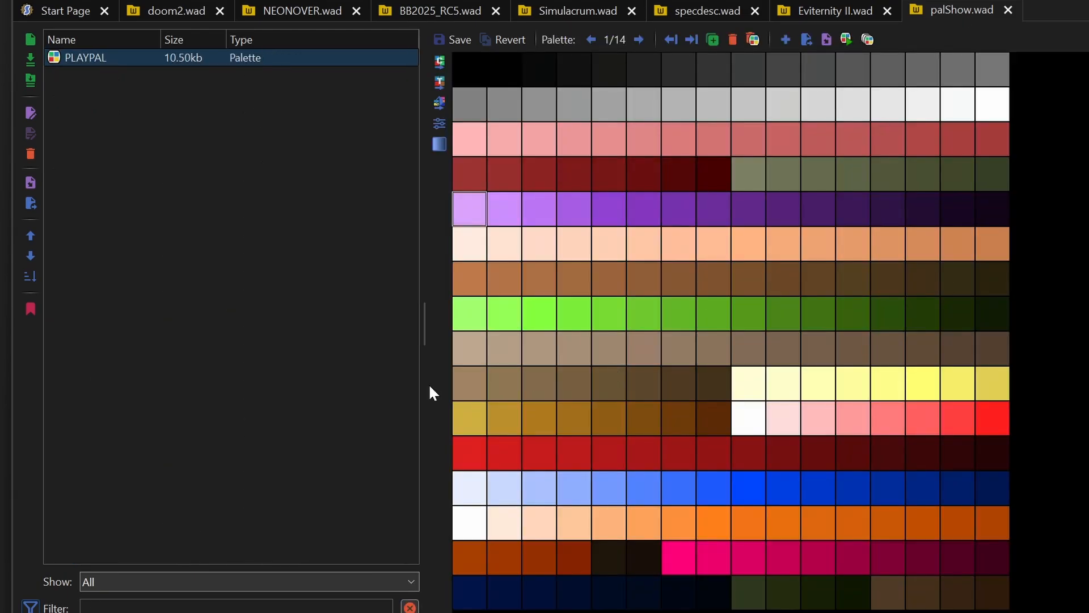
key(ctrl+v)
key(ctrl+s)
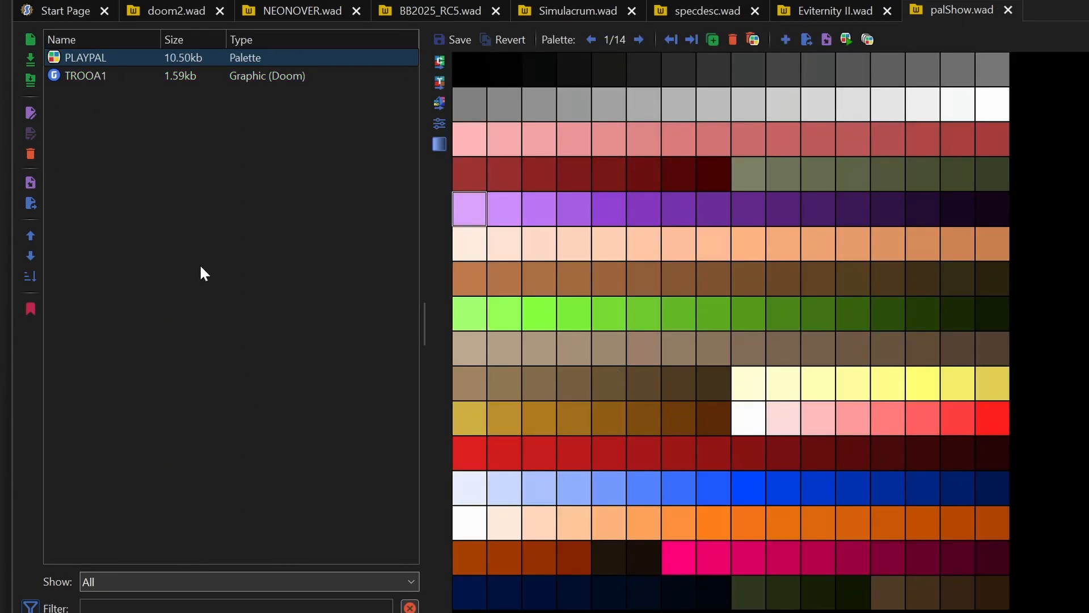
- View the copied TROOA1 sprite in palShow.wad, and select the first colour of the brown range in its PLAYPAL
click(81, 80)
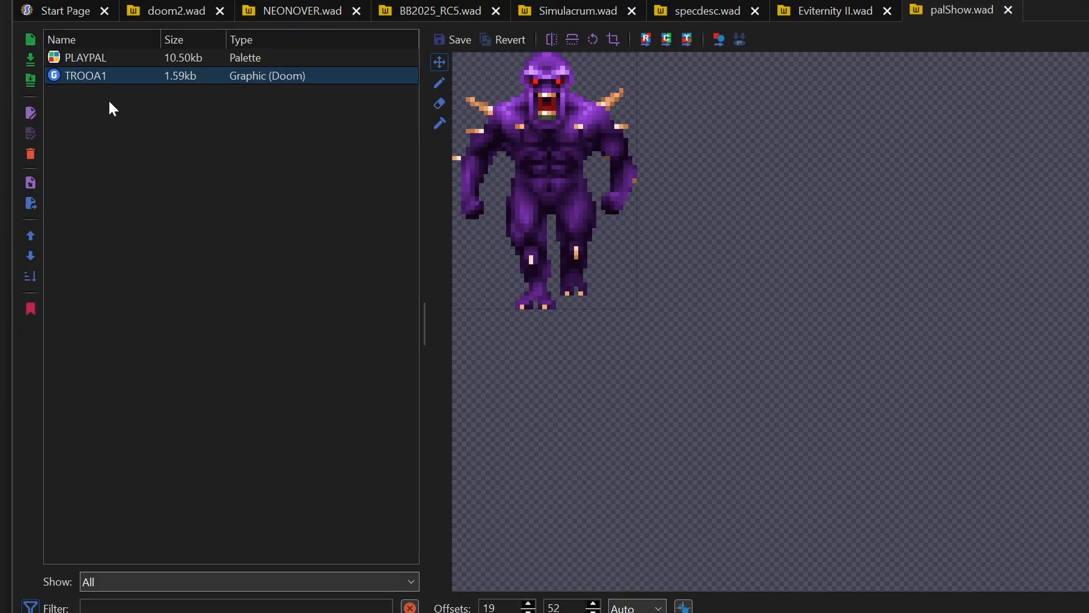
click(109, 58)
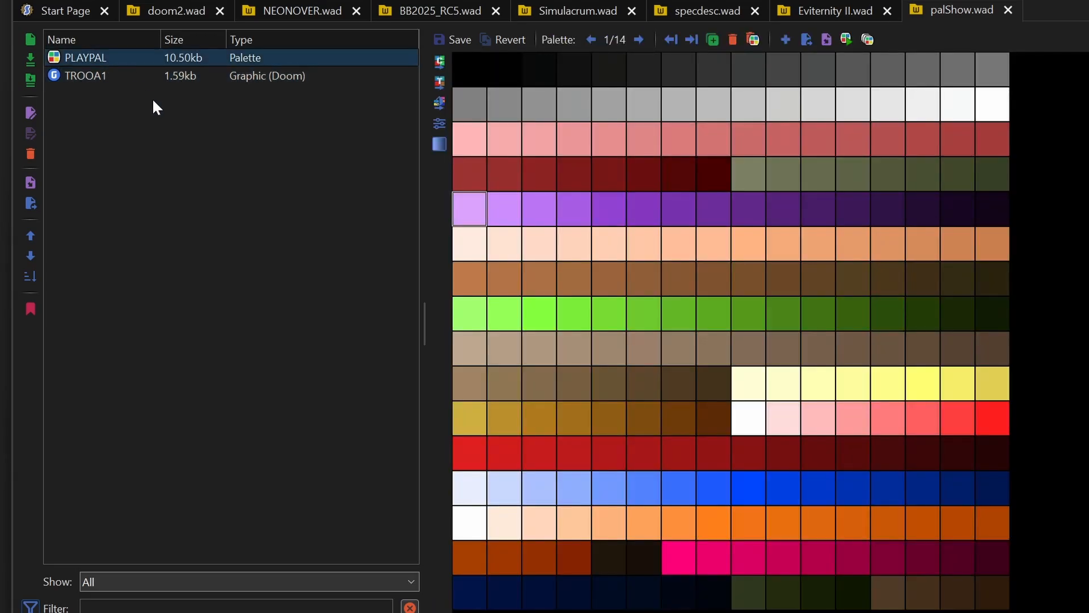
click(468, 276)
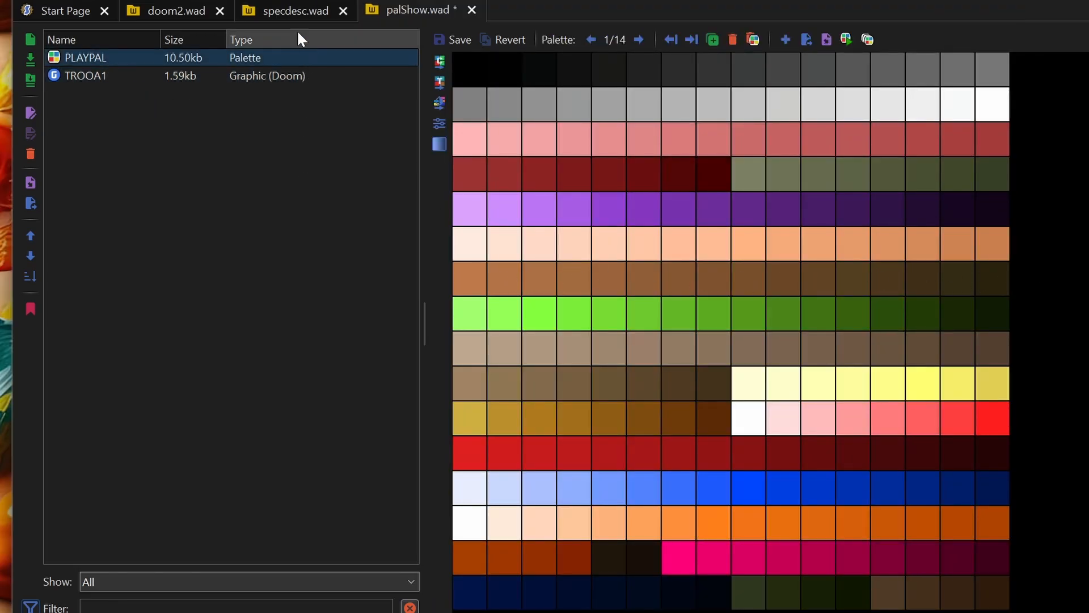
- Filter specdesc.wad by "tro" and copy its TROOA1 sprite into palShow.wad
click(294, 10)
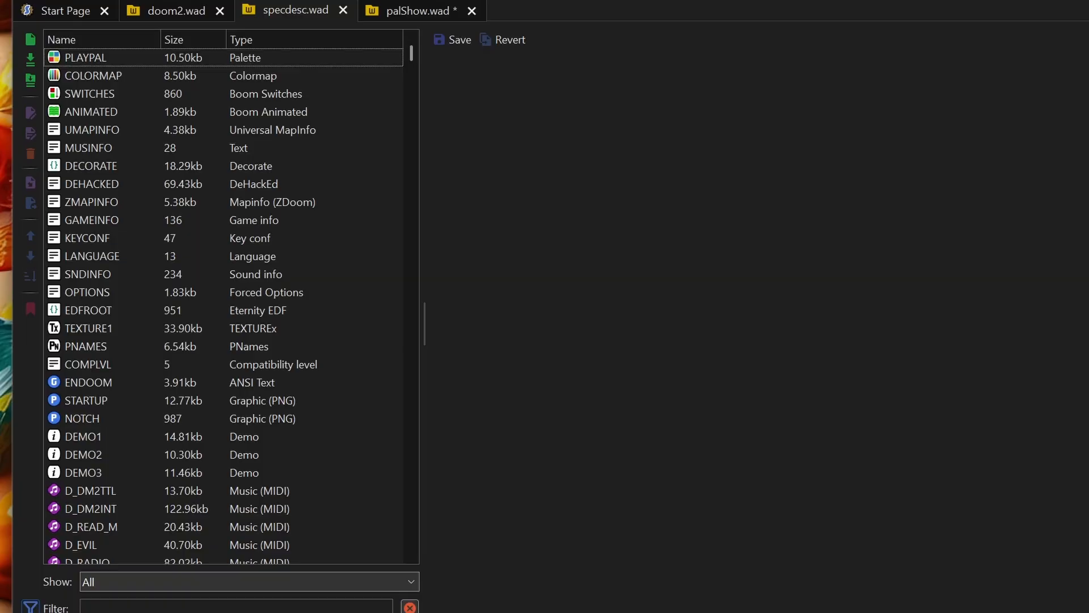
text(tro)
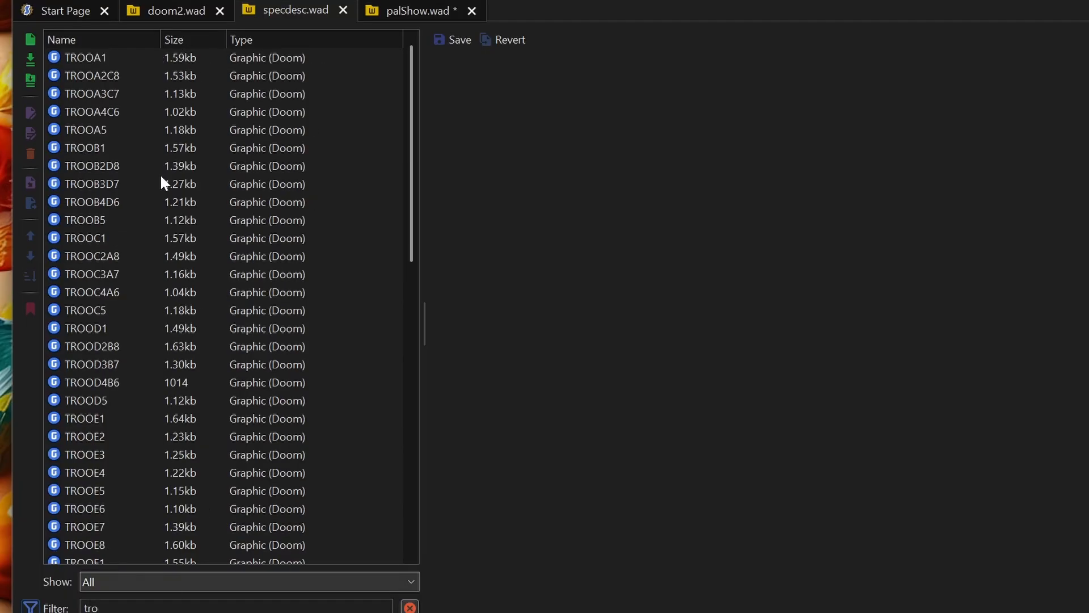
click(88, 59)
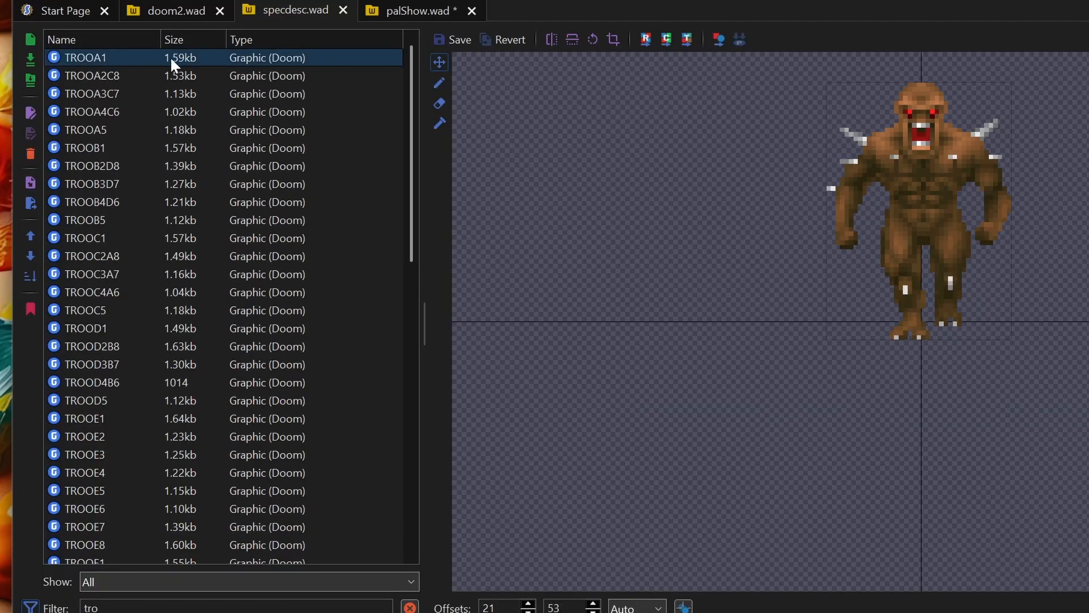
click(403, 12)
key(ctrl+v)
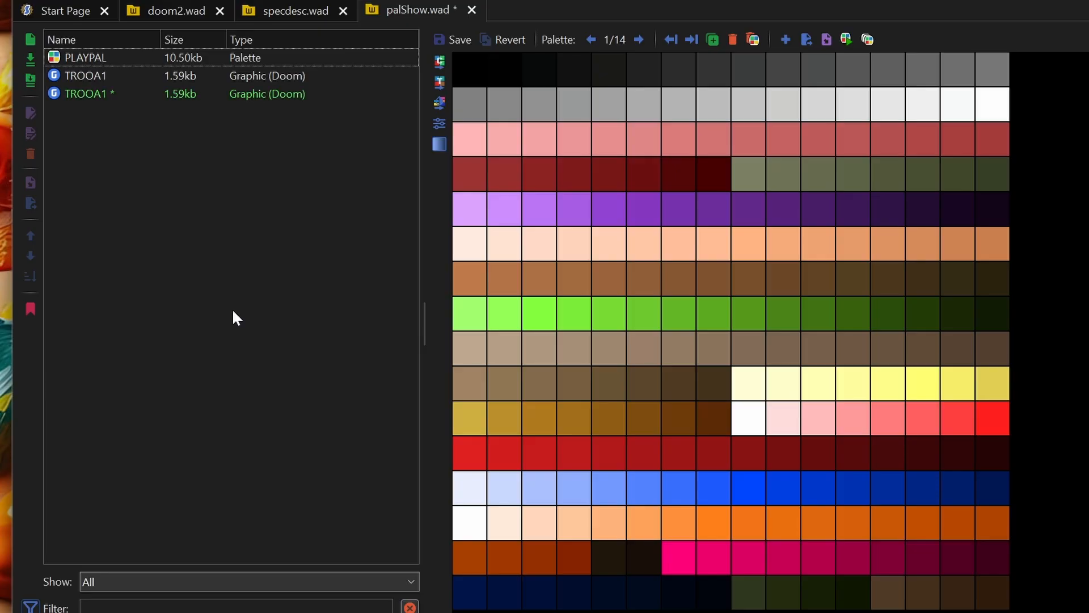
- Compare the two TROOA1 sprites in palShow.wad, and save the archive
click(83, 94)
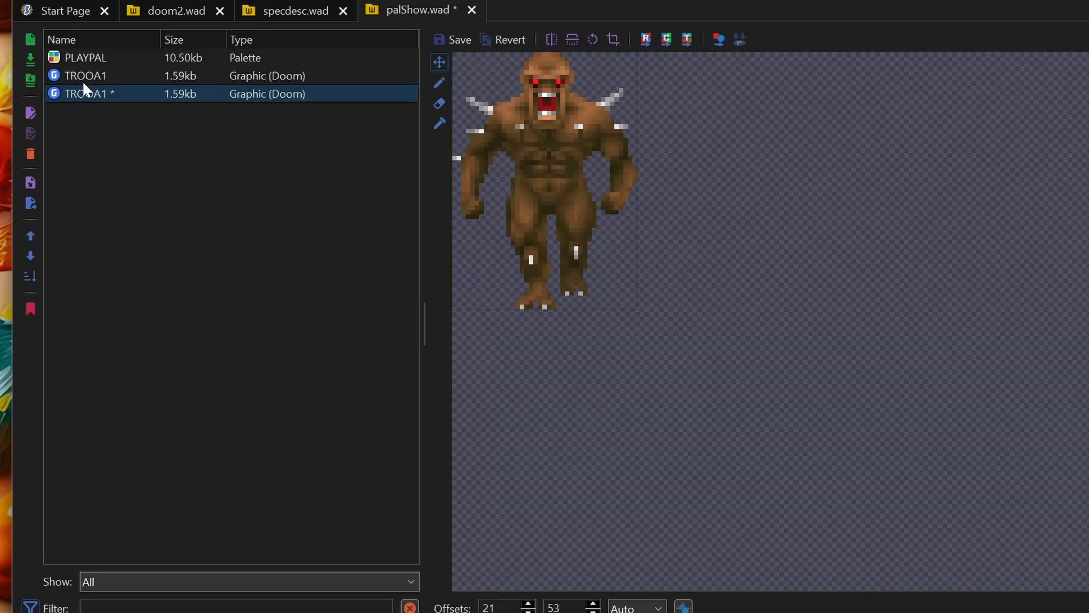
click(84, 76)
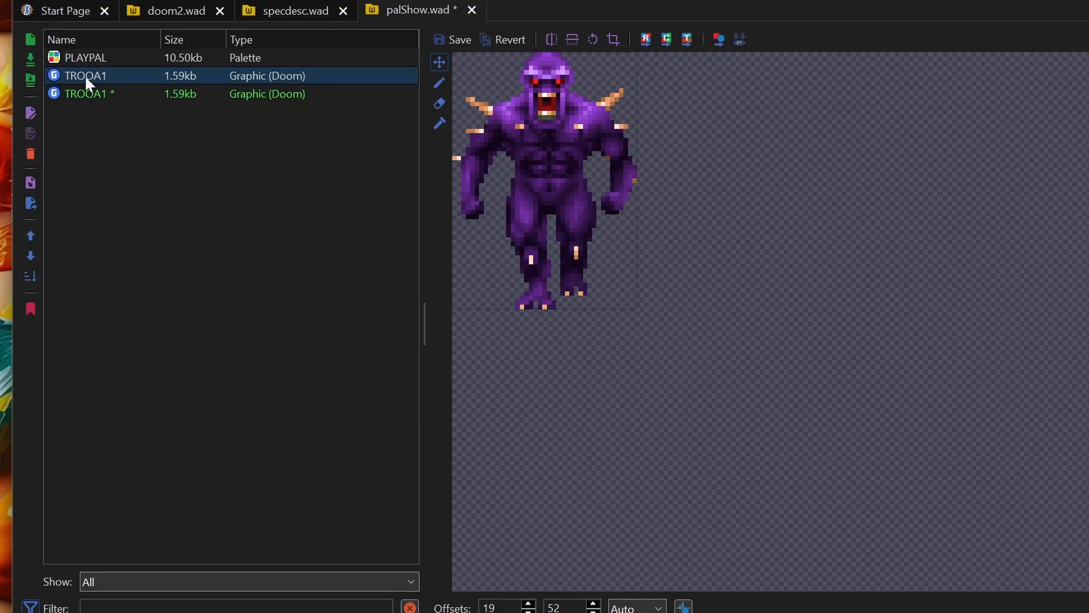
key(ctrl+s)
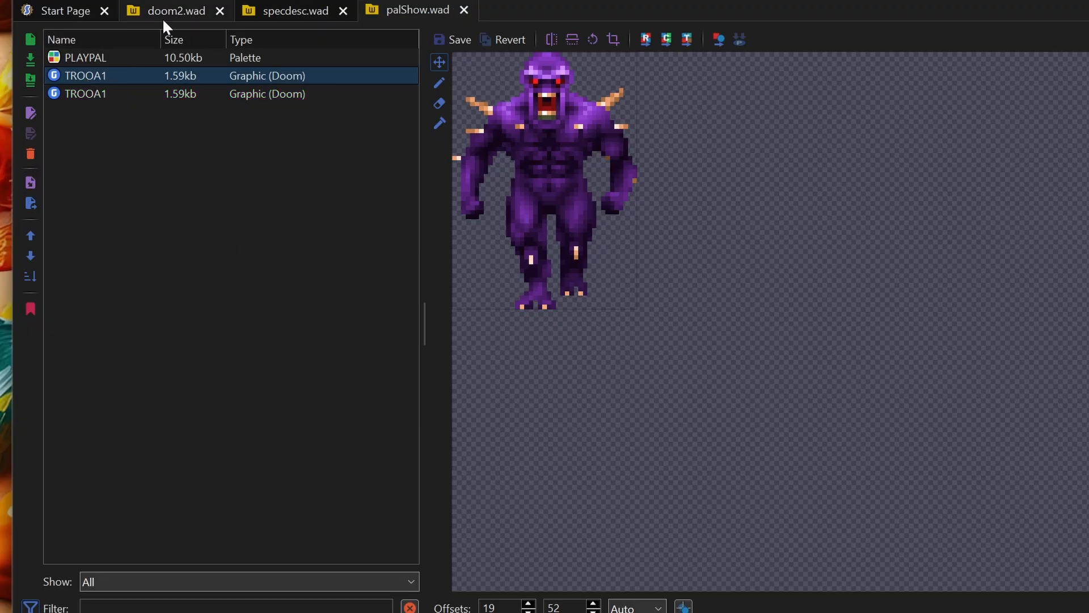
- Export the TROOA1 sprite from doom2.wad as TROOA1.png into the LUT folder
click(180, 15)
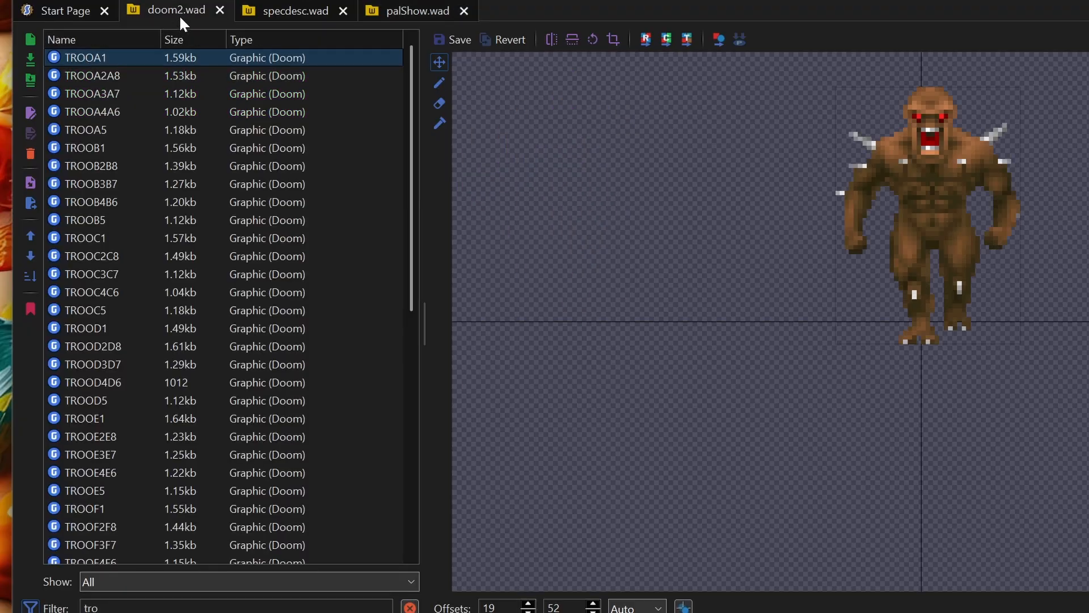
right_click(97, 60)
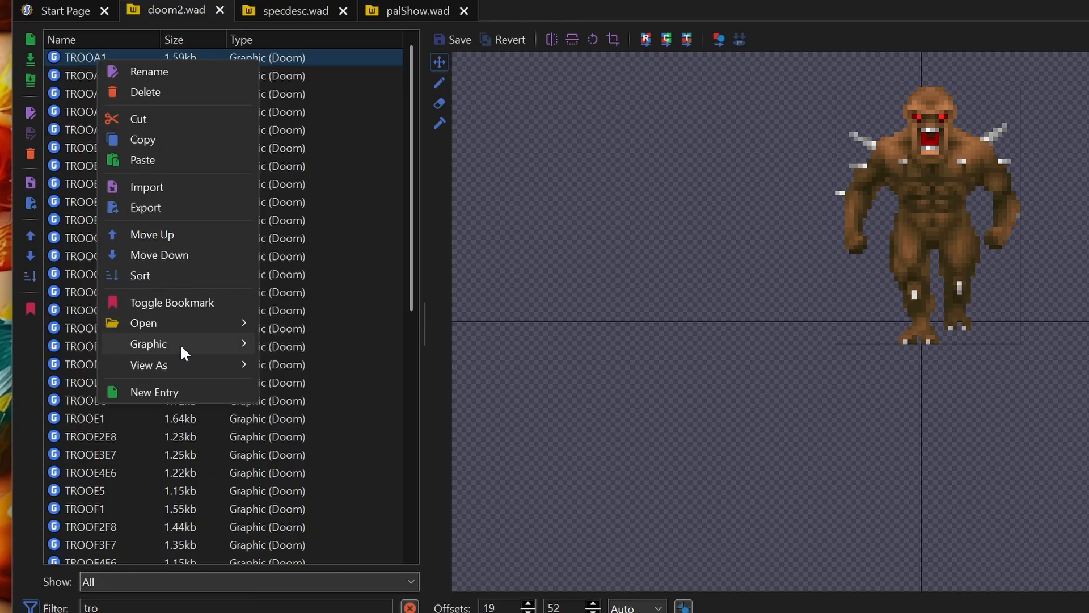
mouse_move(180, 344)
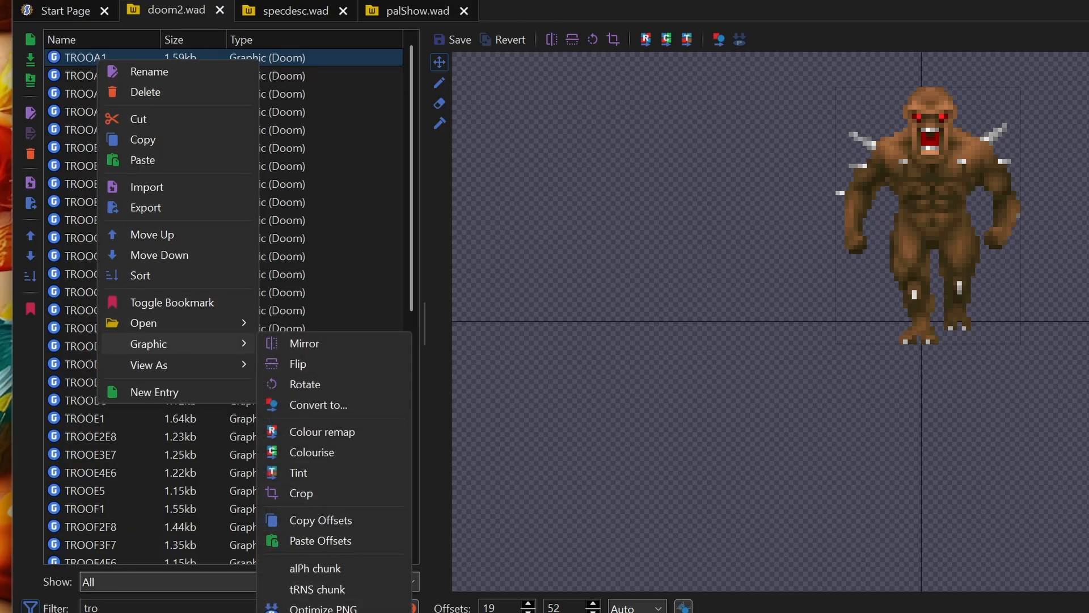
click(332, 612)
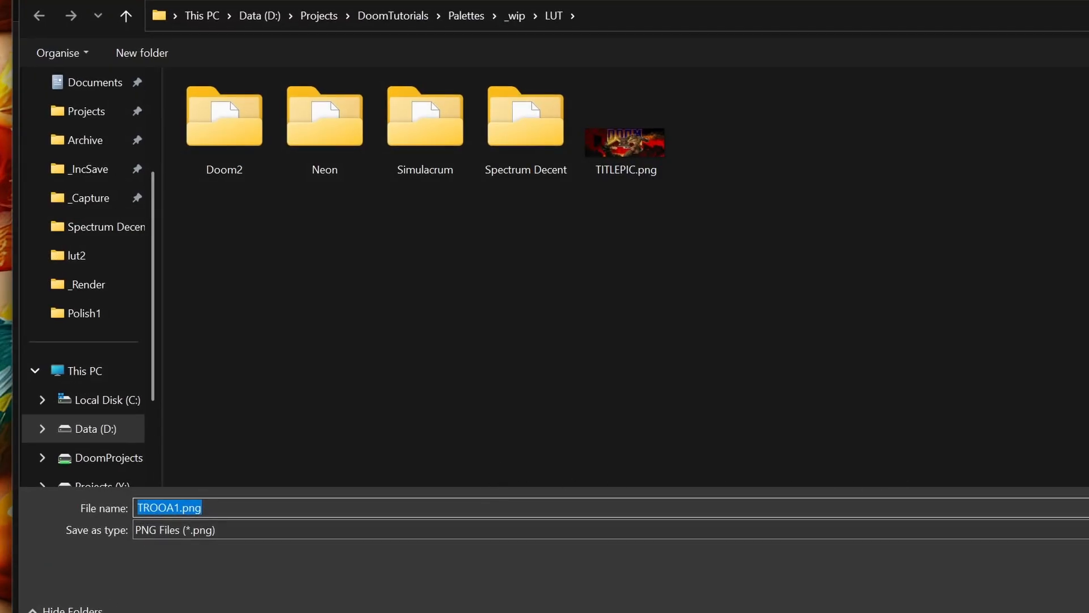
key(Return)
- Import TROOA1.png from the LUT folder into palShow.wad, view the imported sprite and save the archive
click(419, 9)
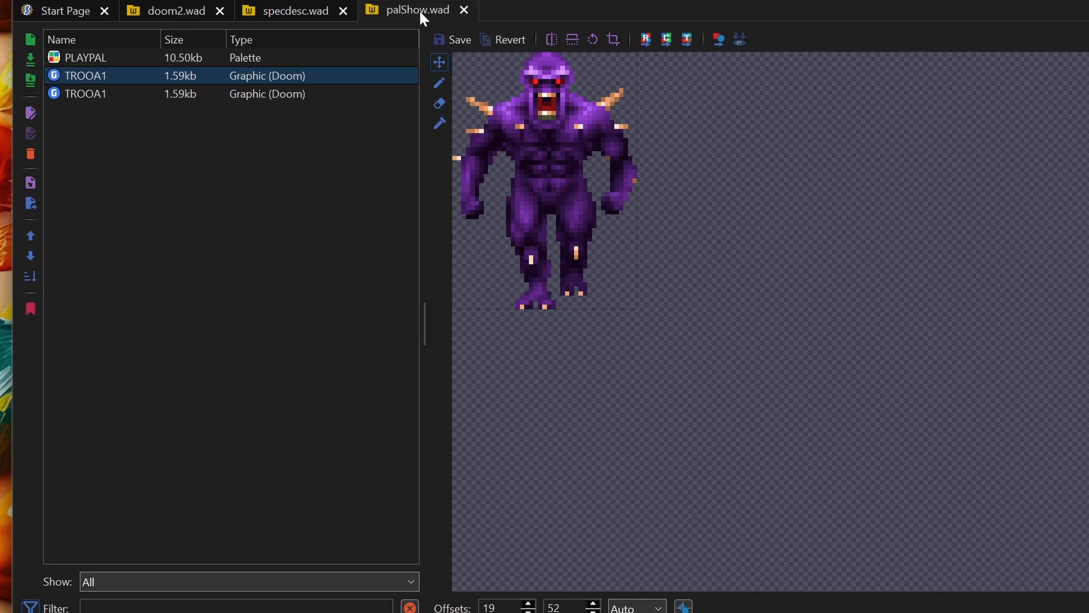
right_click(198, 255)
click(276, 295)
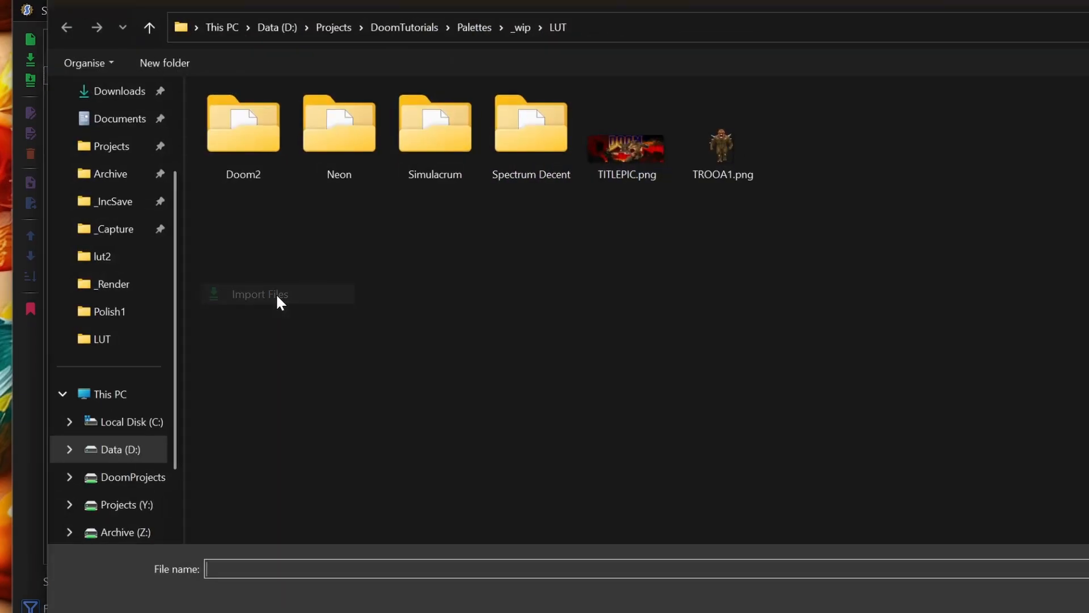
click(706, 155)
double_click(706, 155)
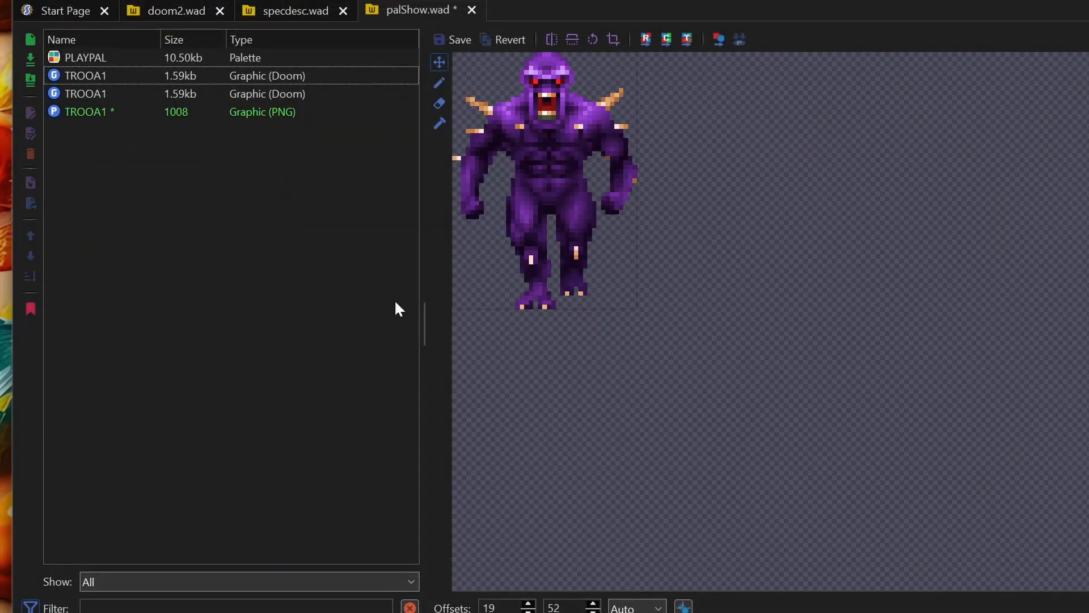
click(90, 116)
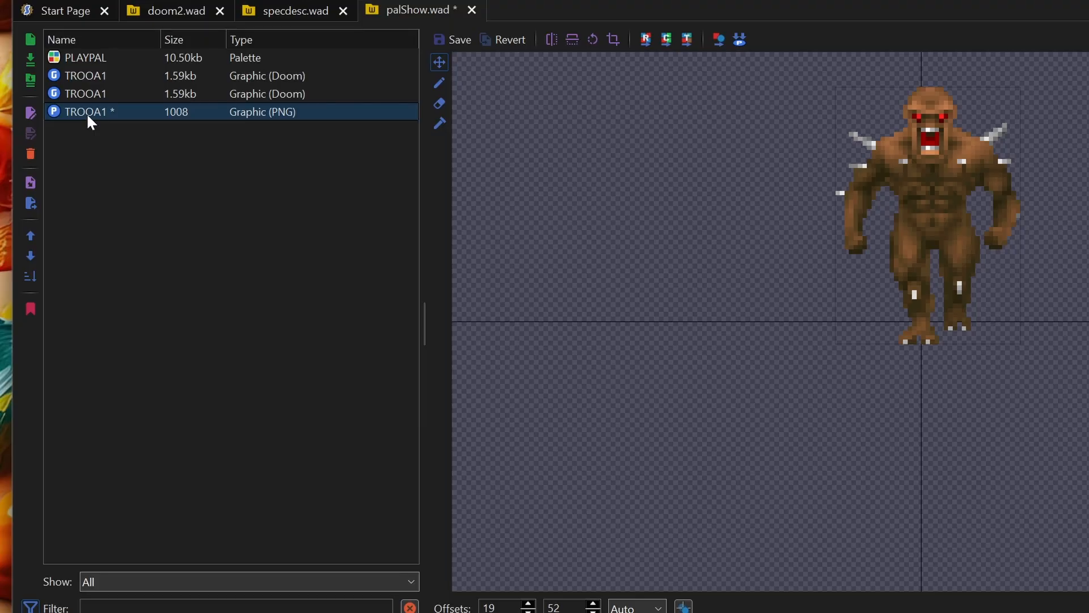
key(ctrl+s)
- Convert the imported TROOA1 PNG in palShow.wad to Doom Gfx (Paletted) with the Existing/Global palette and save the entry
right_click(231, 114)
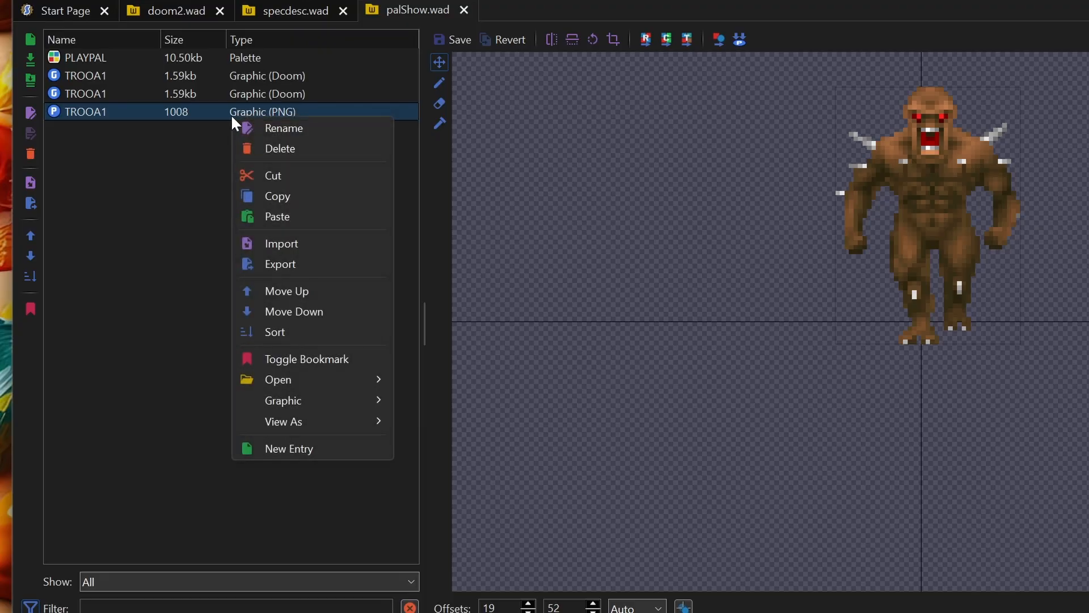
mouse_move(308, 400)
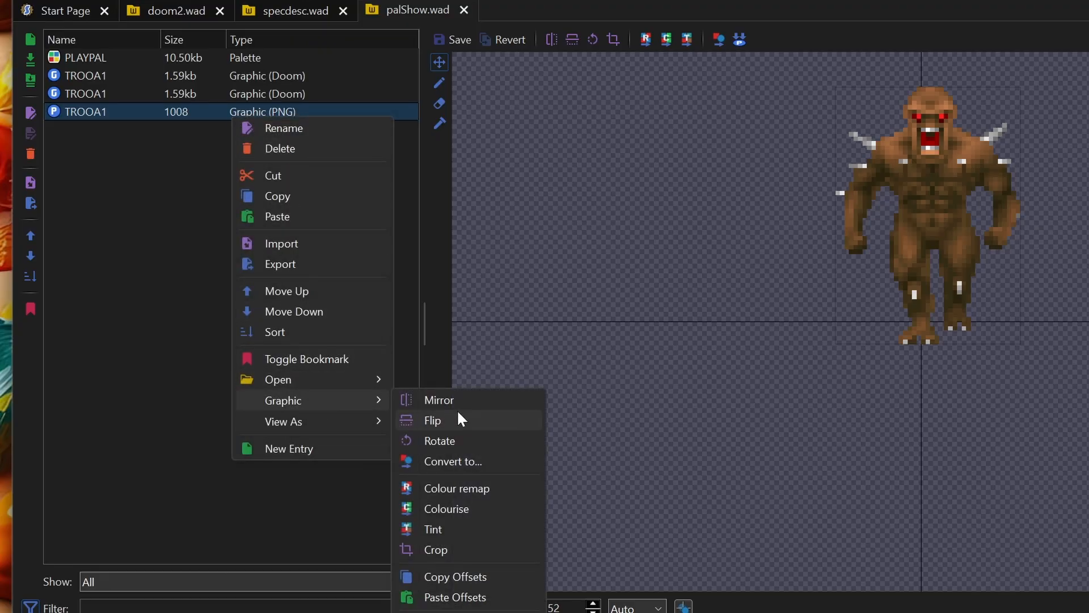
click(458, 462)
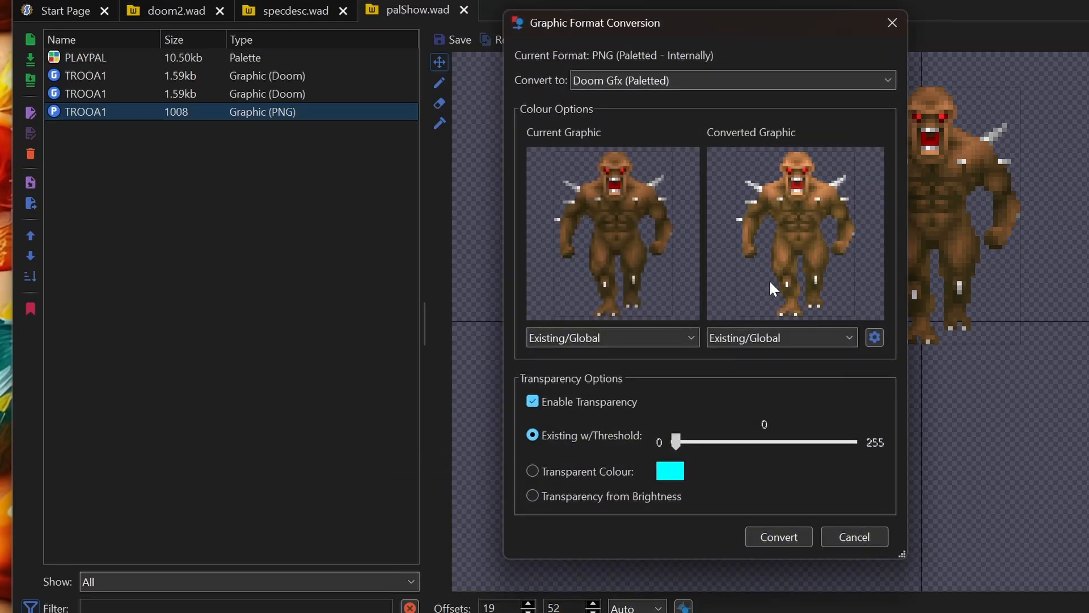
click(787, 535)
click(322, 236)
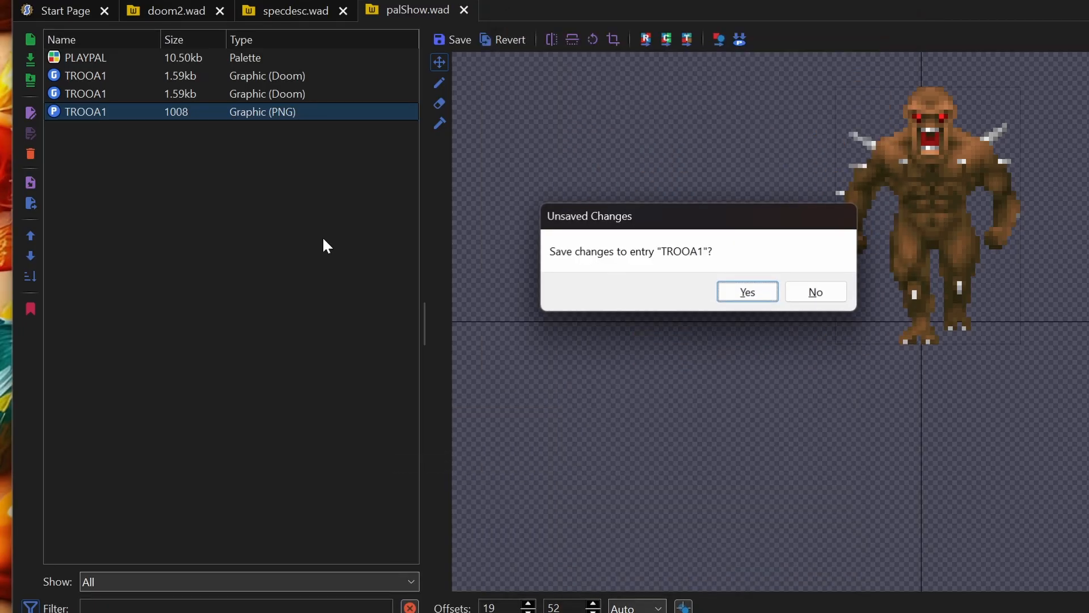
click(776, 298)
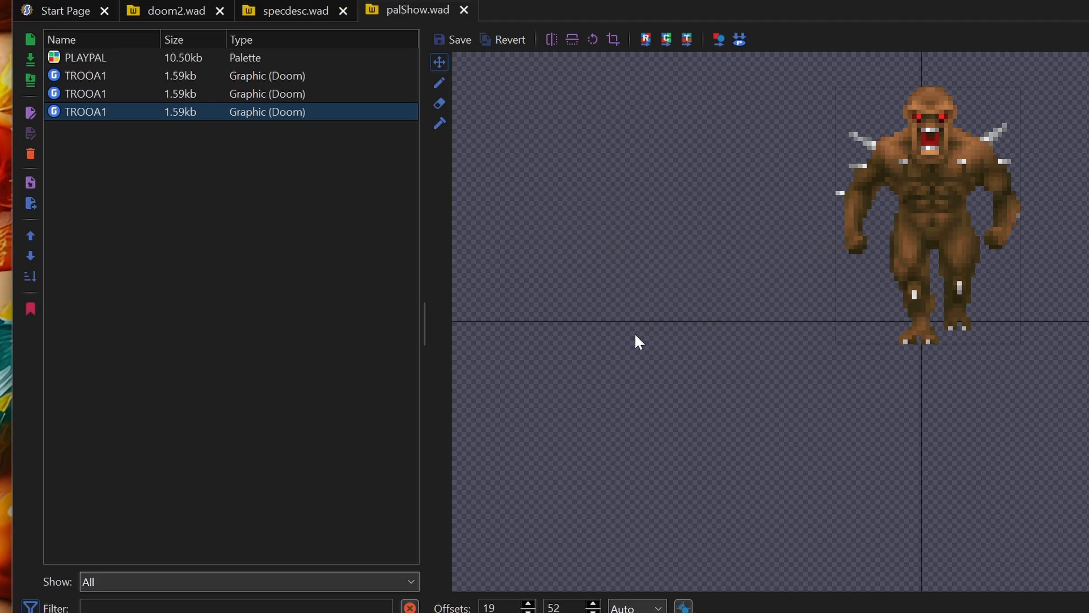
- Compare the three TROOA1 sprites in palShow.wad by switching back and forth between them
click(257, 94)
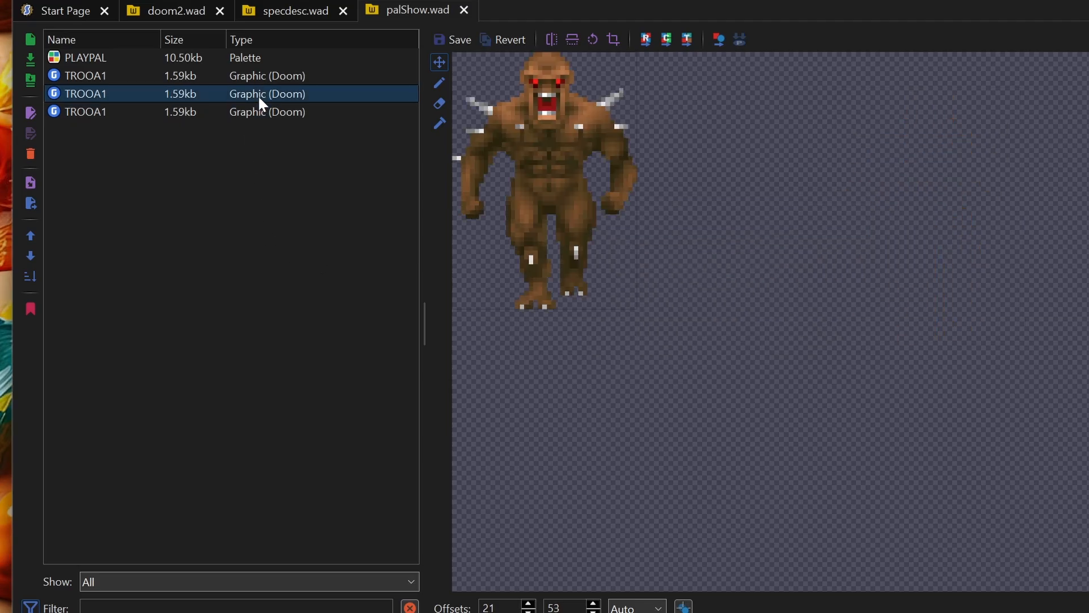
key(Up)
key(Down)
key(Down)
key(Up)
key(Up)
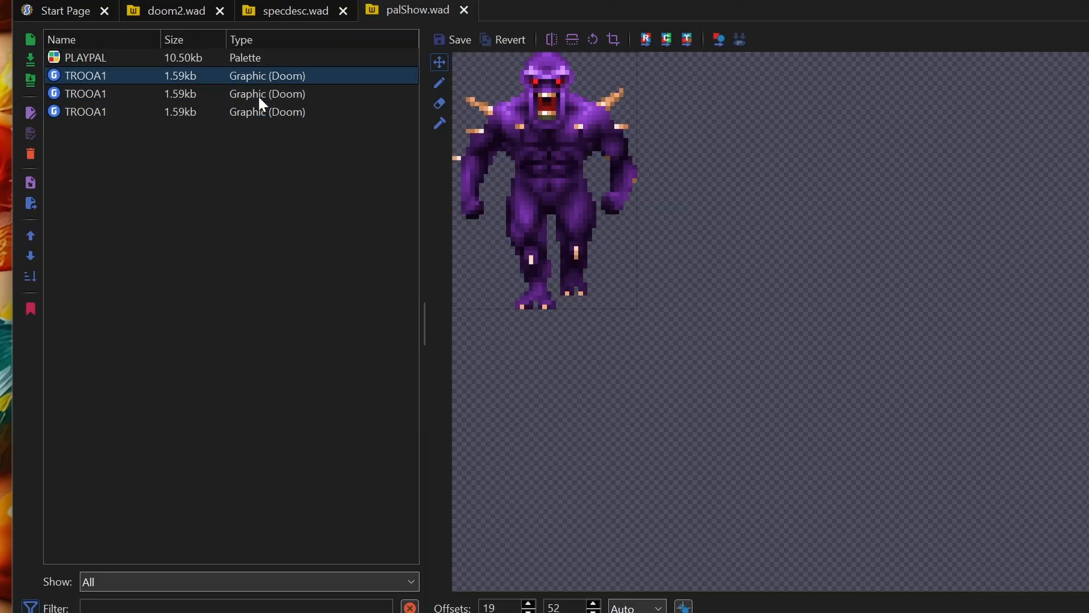
key(Down)
key(Down)
key(Up)
key(Down)
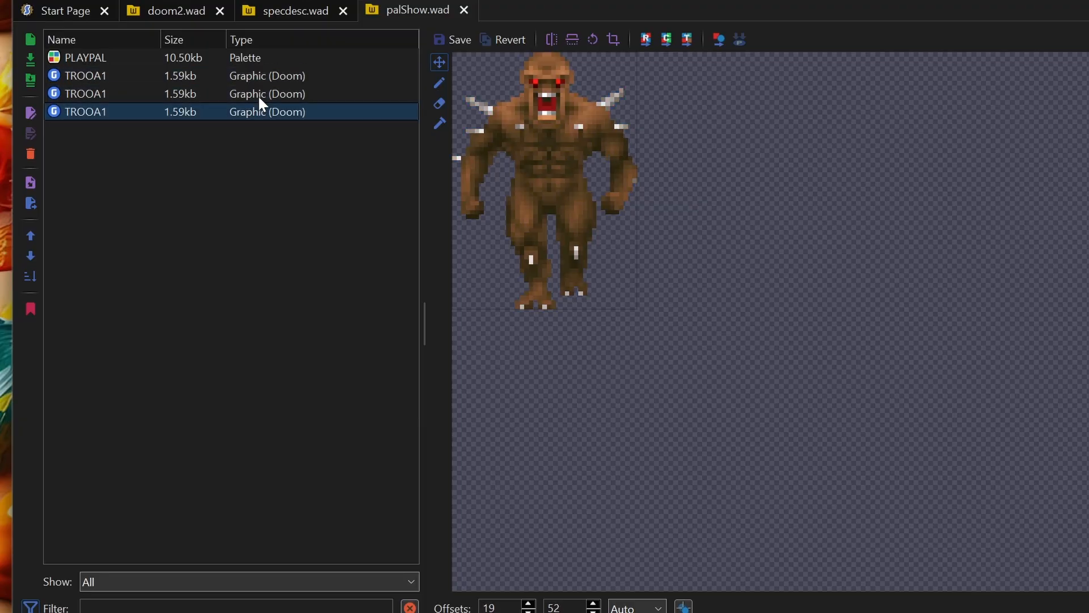
key(Up)
key(Up)
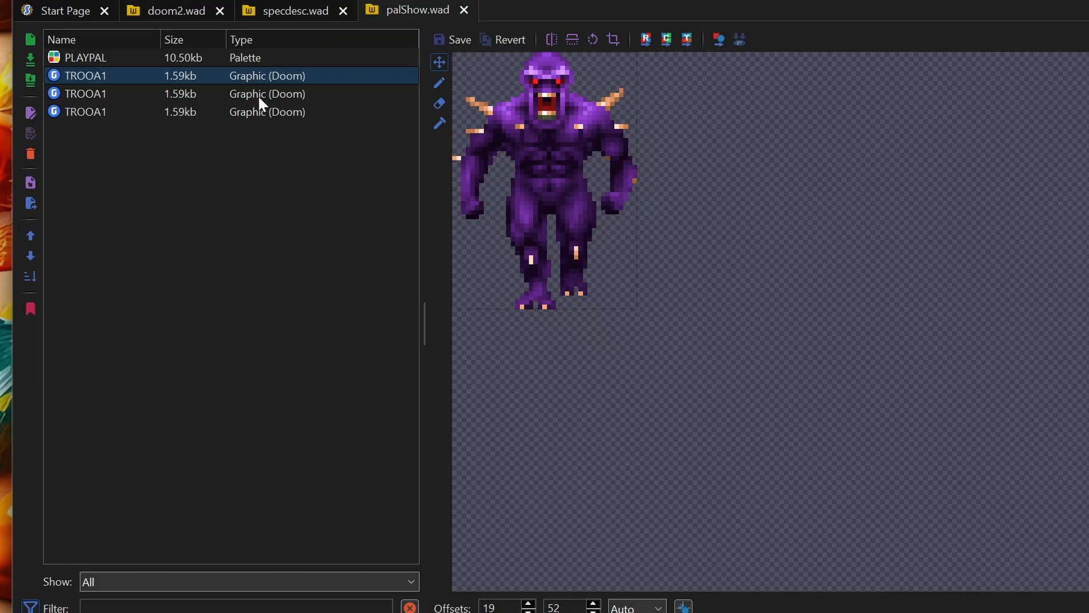
key(Down)
key(Down)
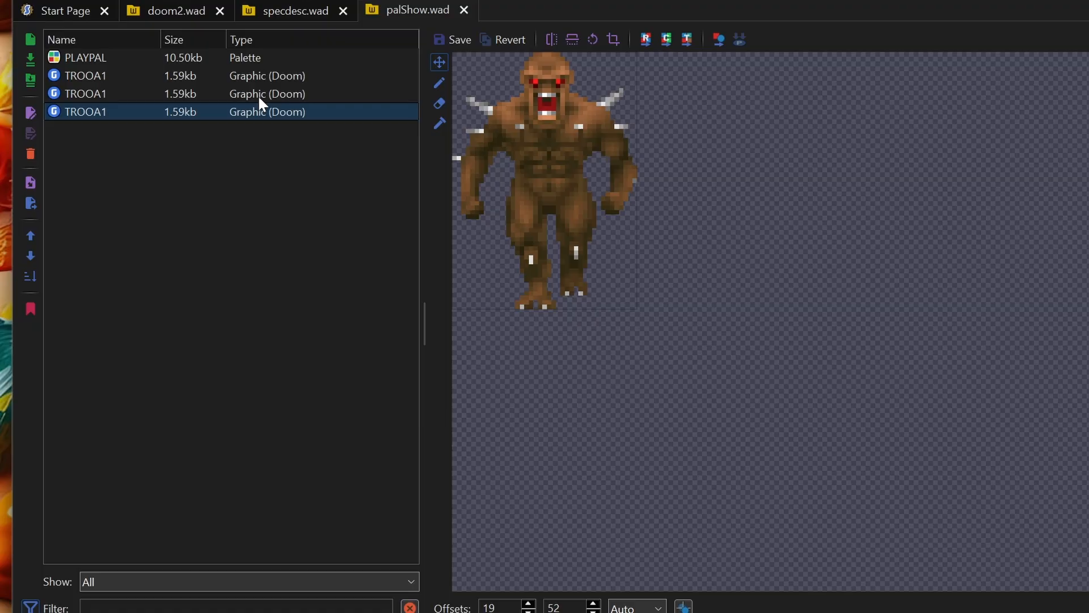
- Compare the purple row of palShow.wad's PLAYPAL with the colours of the TROOA1 sprites
click(86, 58)
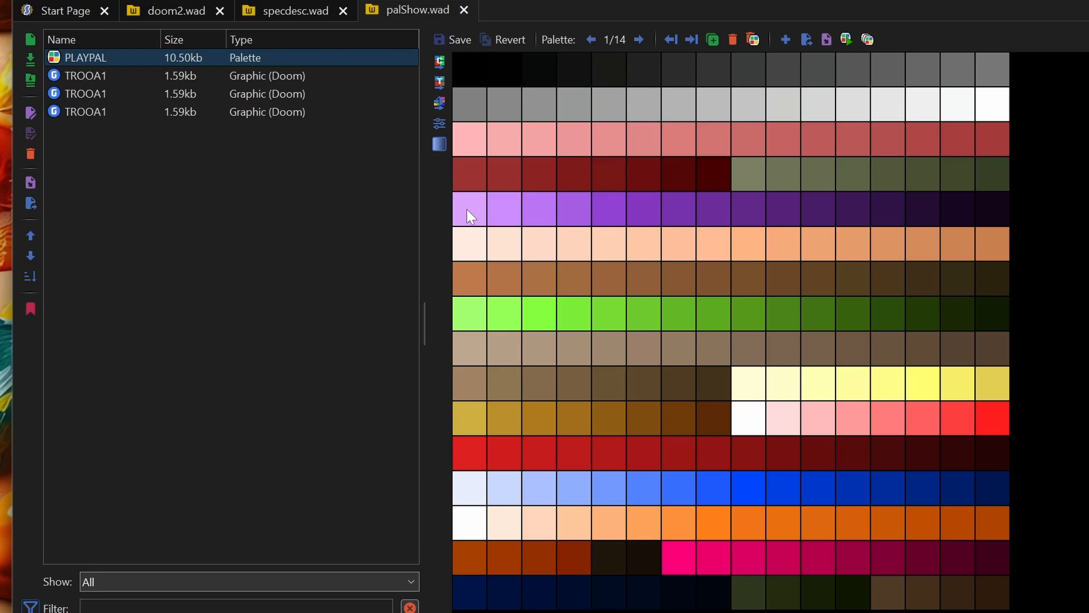
click(93, 80)
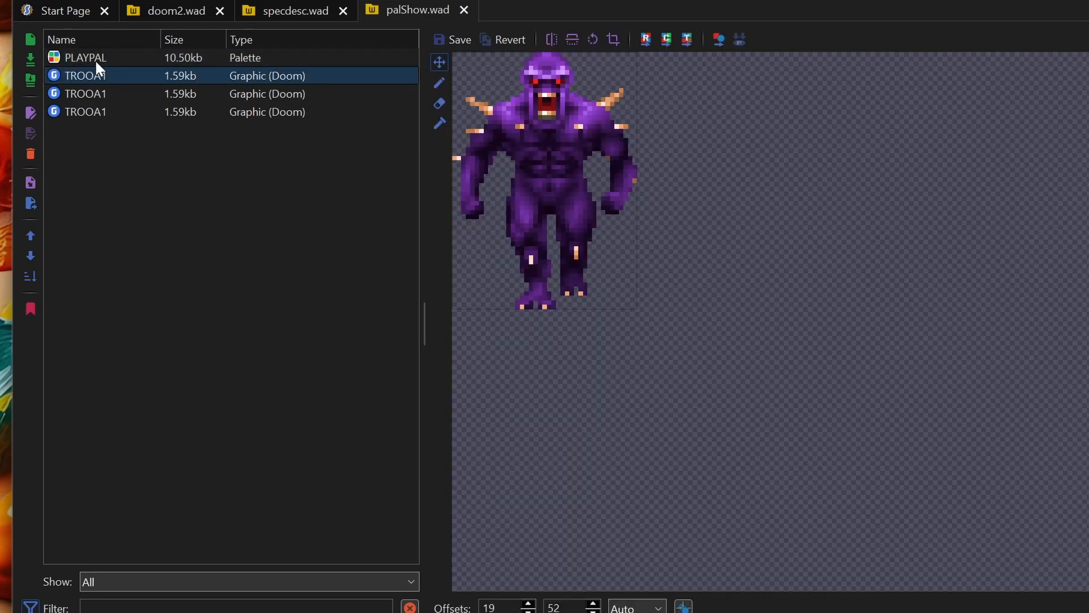
click(94, 59)
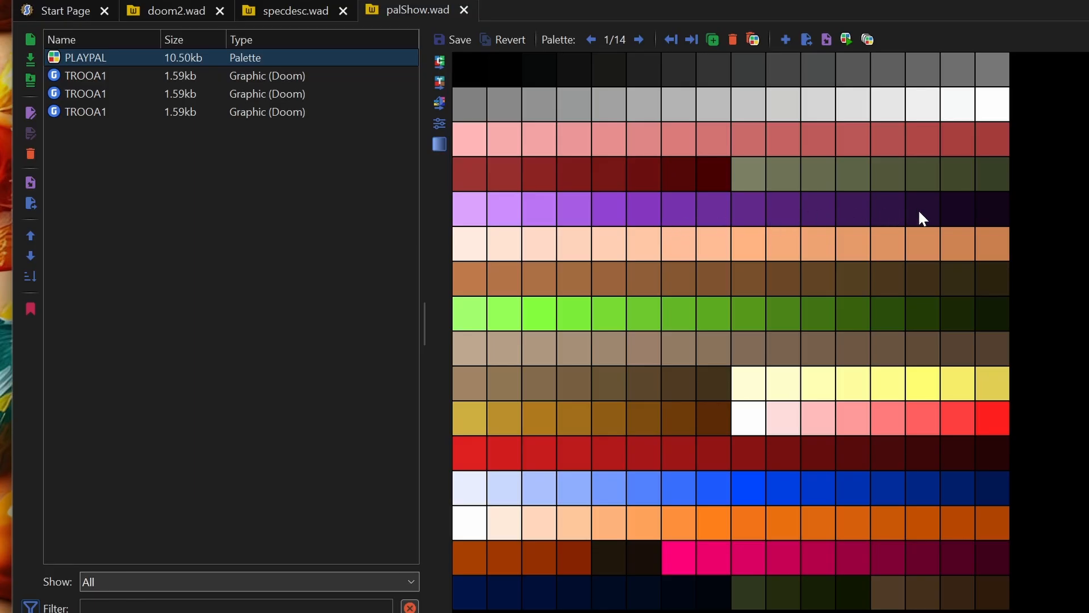
click(94, 111)
click(79, 59)
key(Down)
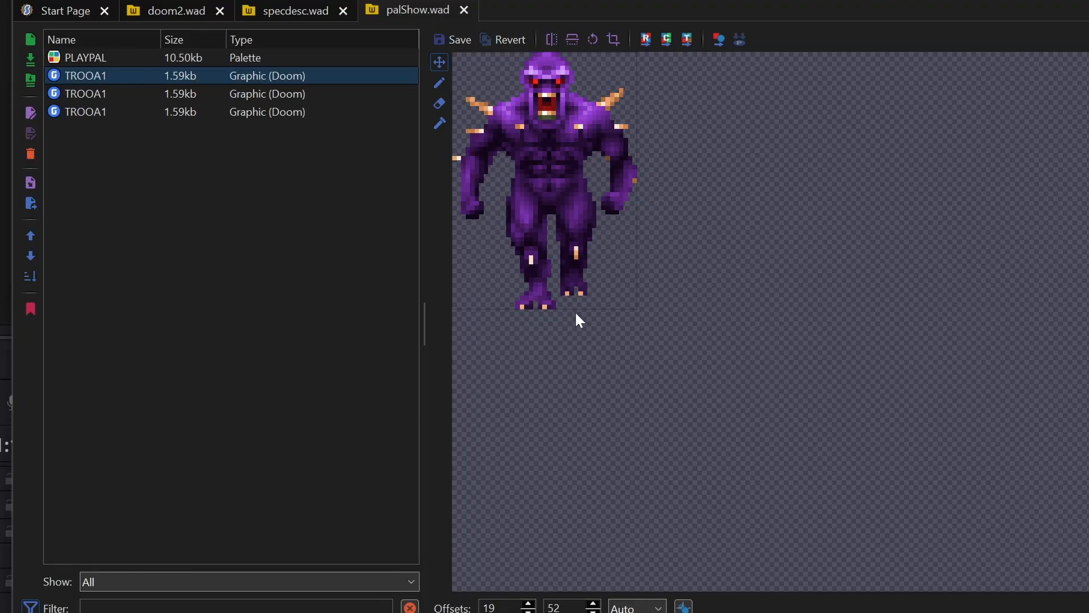
click(124, 59)
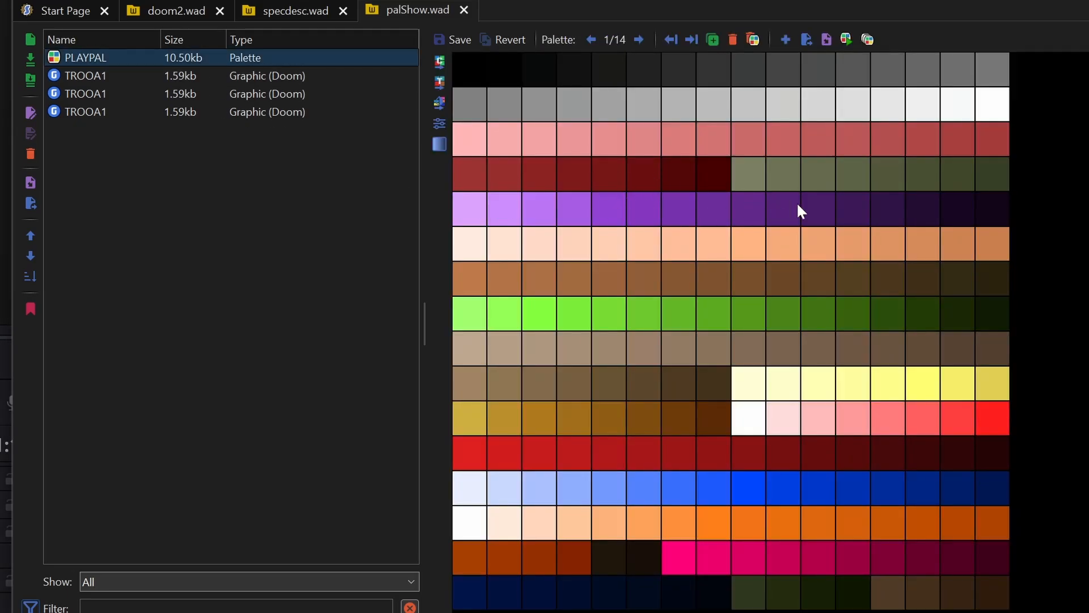
click(609, 208)
click(87, 76)
key(Down)
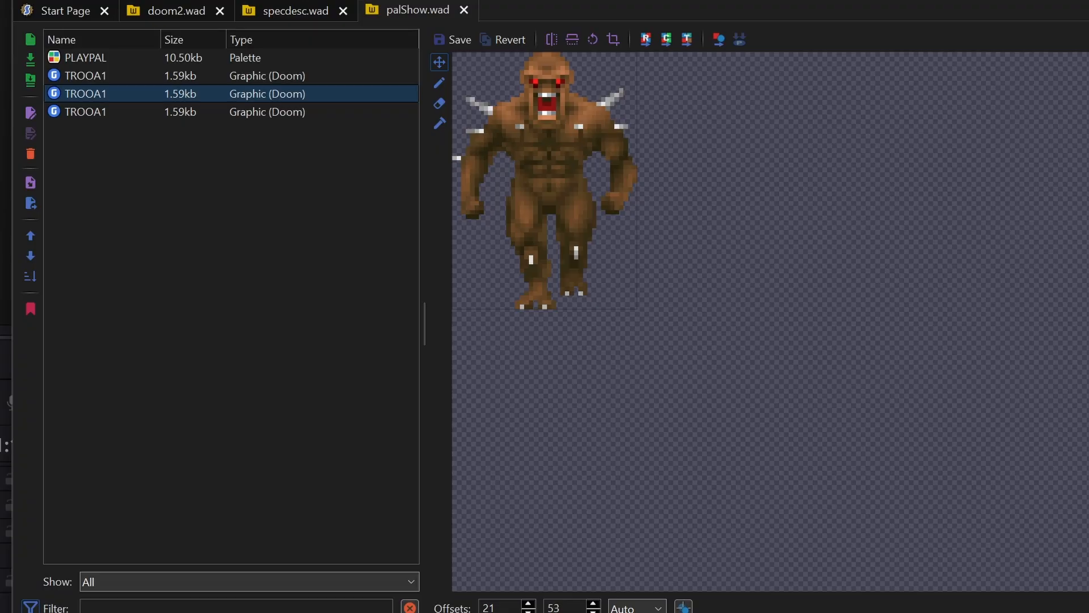
click(84, 61)
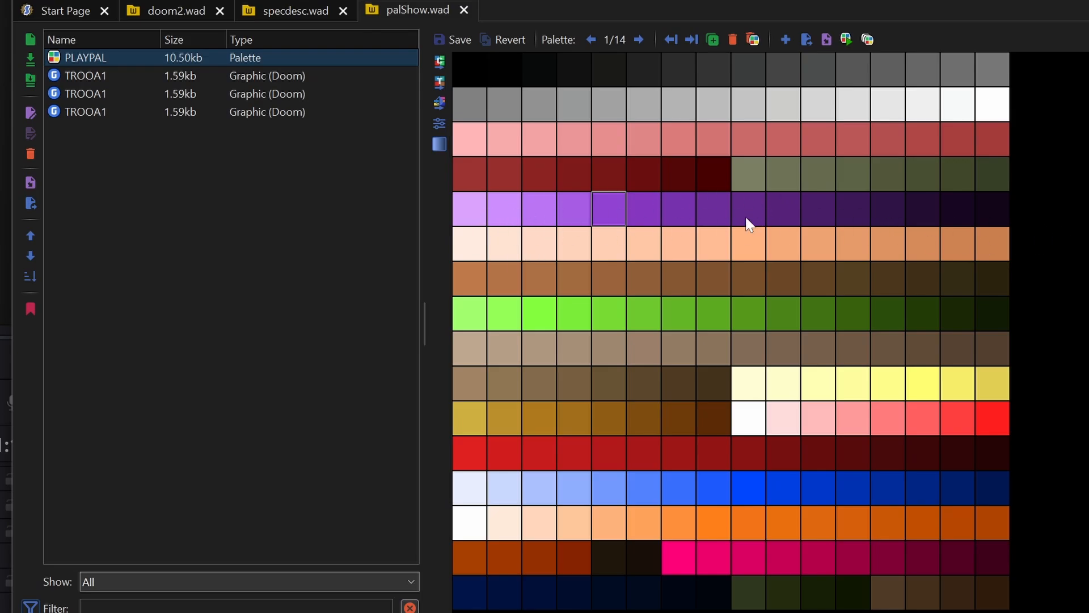
click(105, 80)
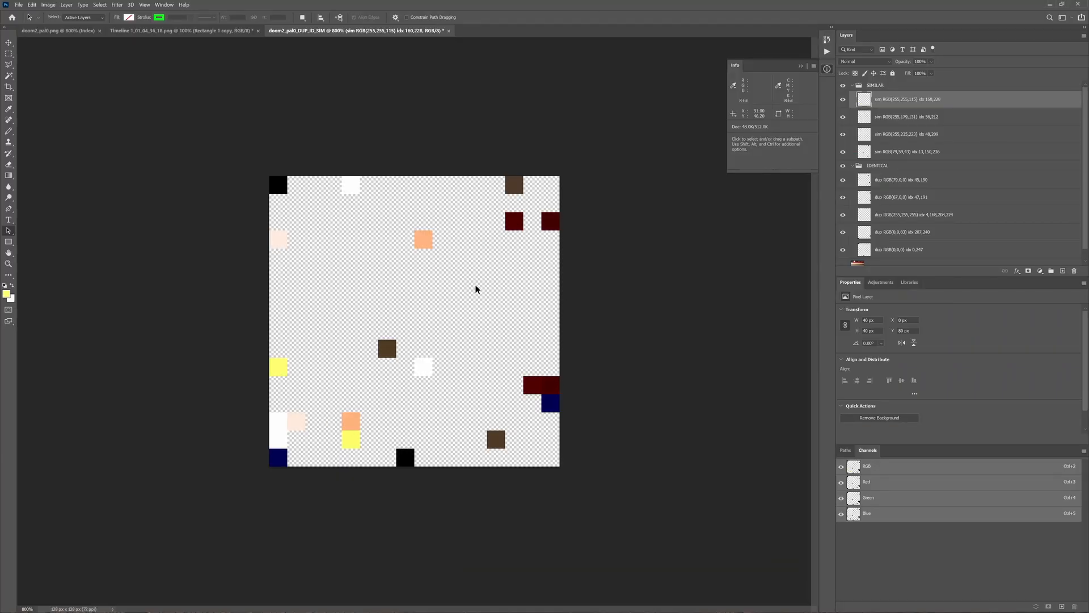
- Switch from Photoshop to SLADE, view the second TROOA1 sprite in palShow.wad, and filter NEONOVER.wad by "tro"
key(alt+Tab)
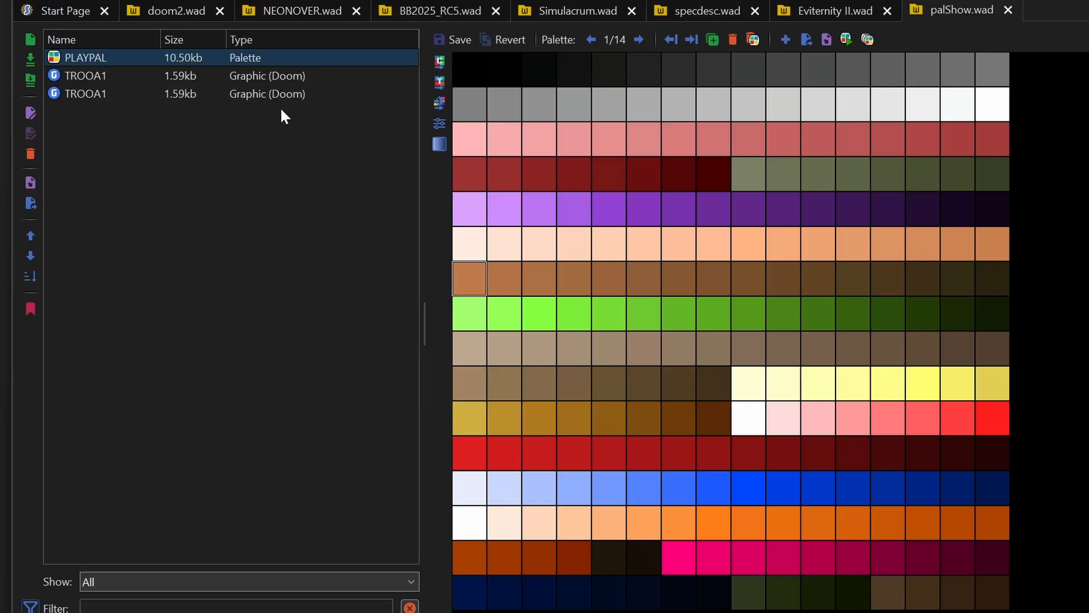
click(83, 94)
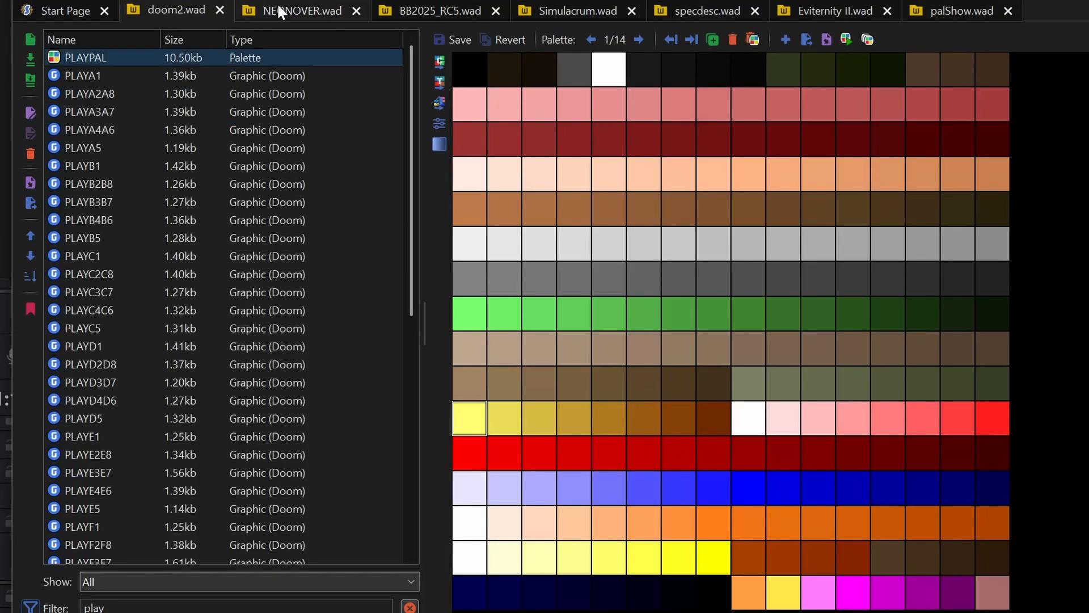
click(280, 9)
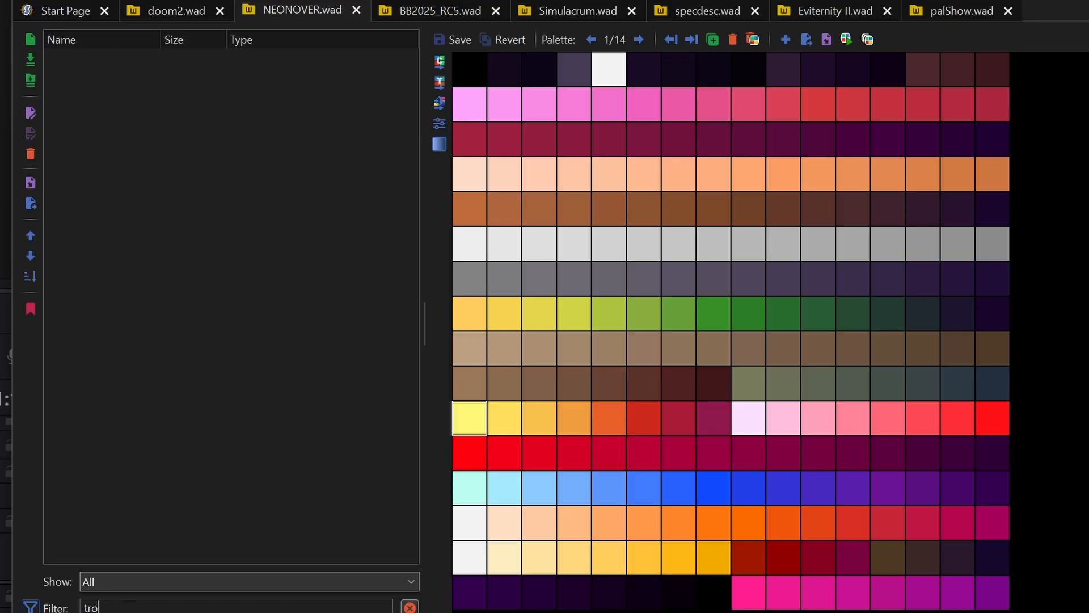
key(ctrl+a)
text(tro)
- Check Simulacrum.wad, view the TROOE1 sprite in Eviternity II.wad, and examine the NEONOVER.wad palette
click(578, 10)
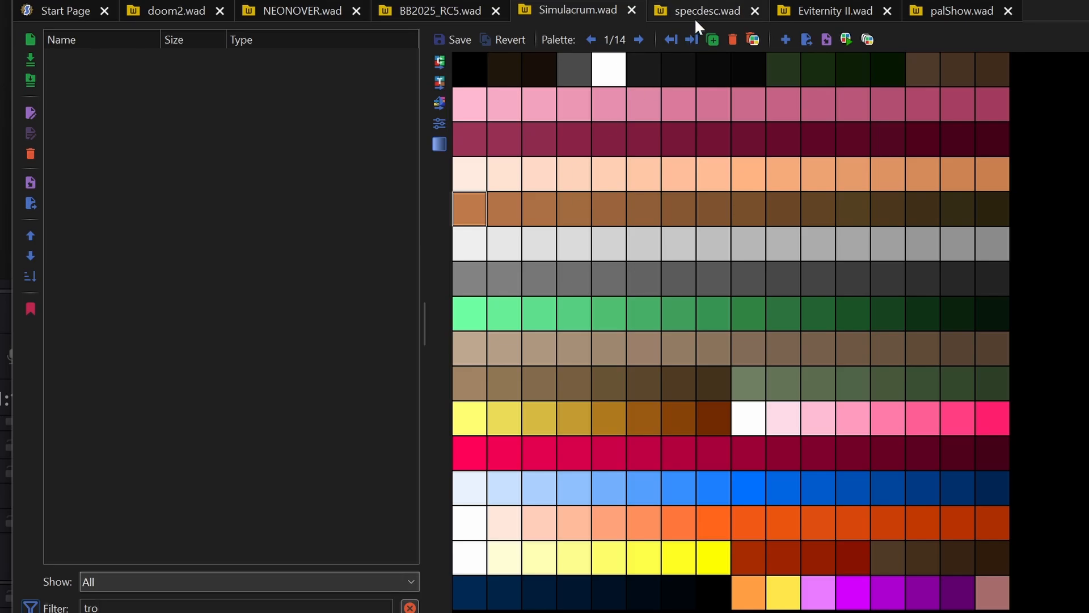
click(808, 13)
click(94, 419)
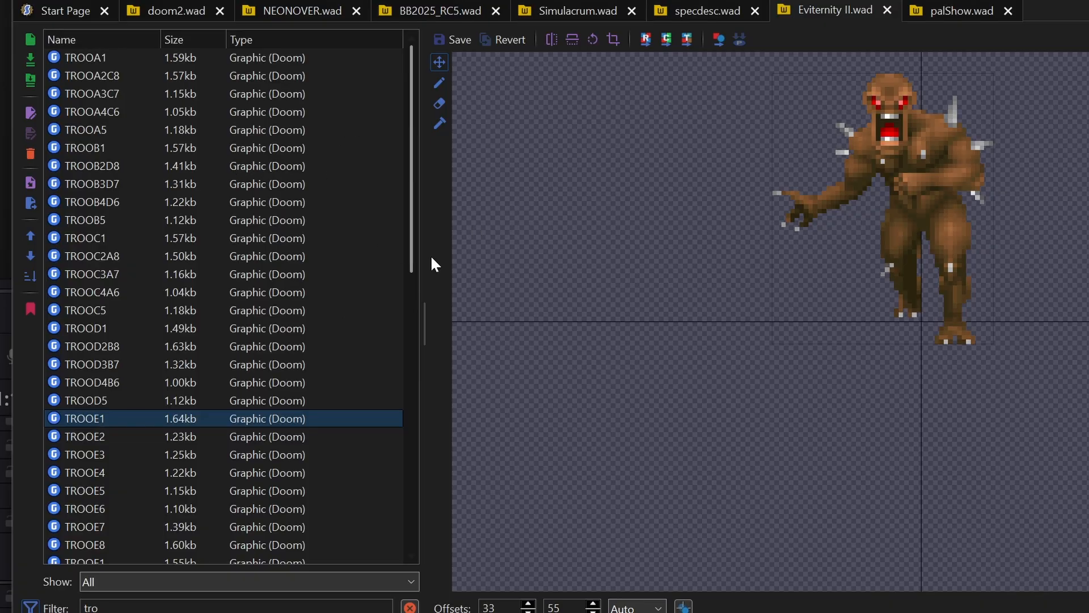
click(294, 11)
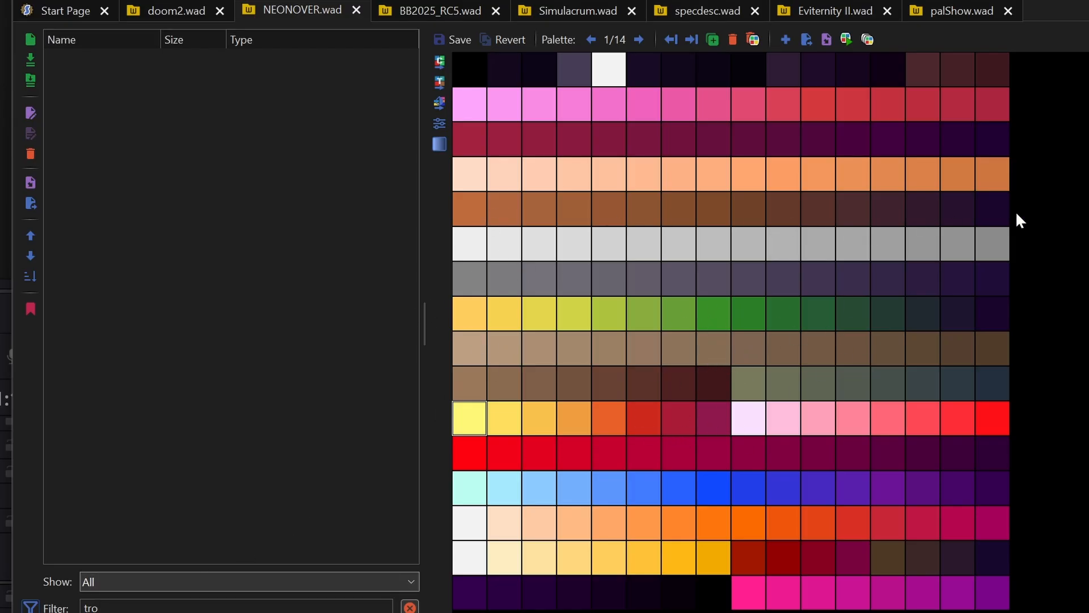
click(610, 139)
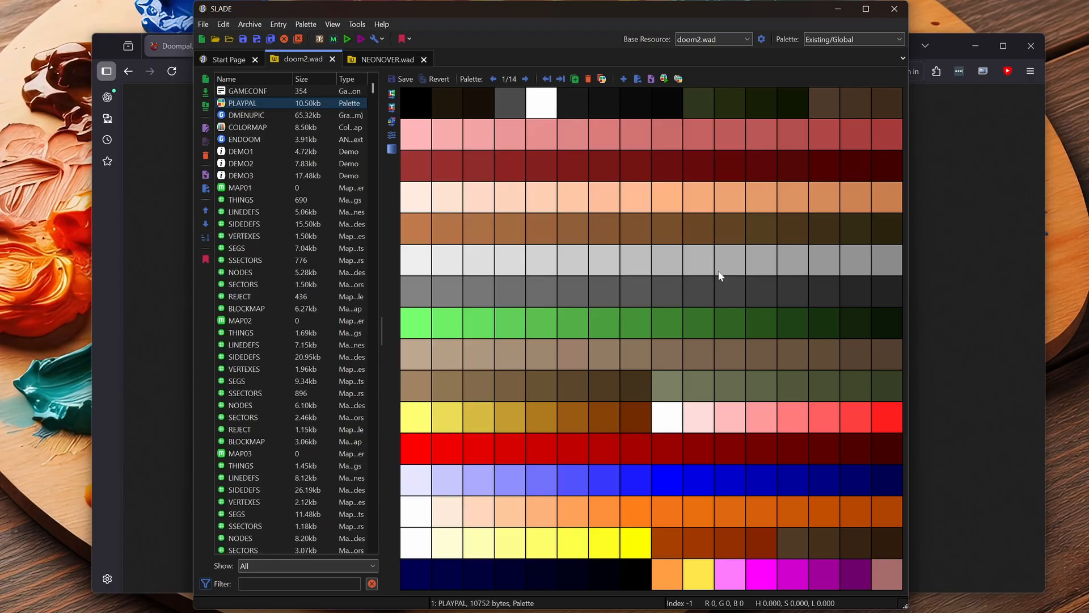
- Step forward and back through the first nine palettes of doom2.wad's PLAYPAL to examine the increasing red tint
click(526, 79)
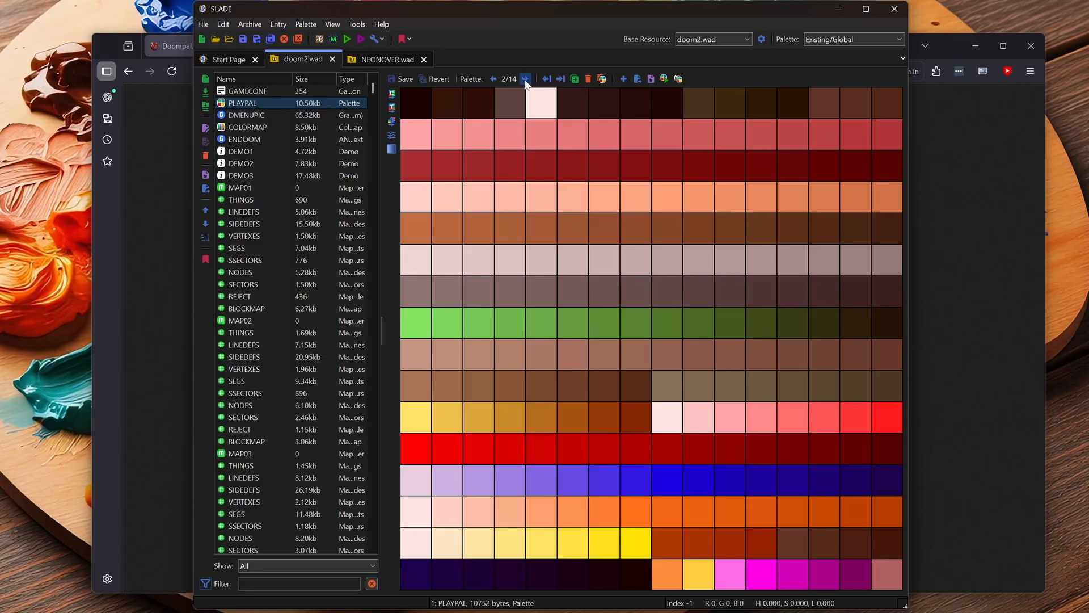
click(526, 79)
click(526, 79)
click(526, 80)
click(526, 80)
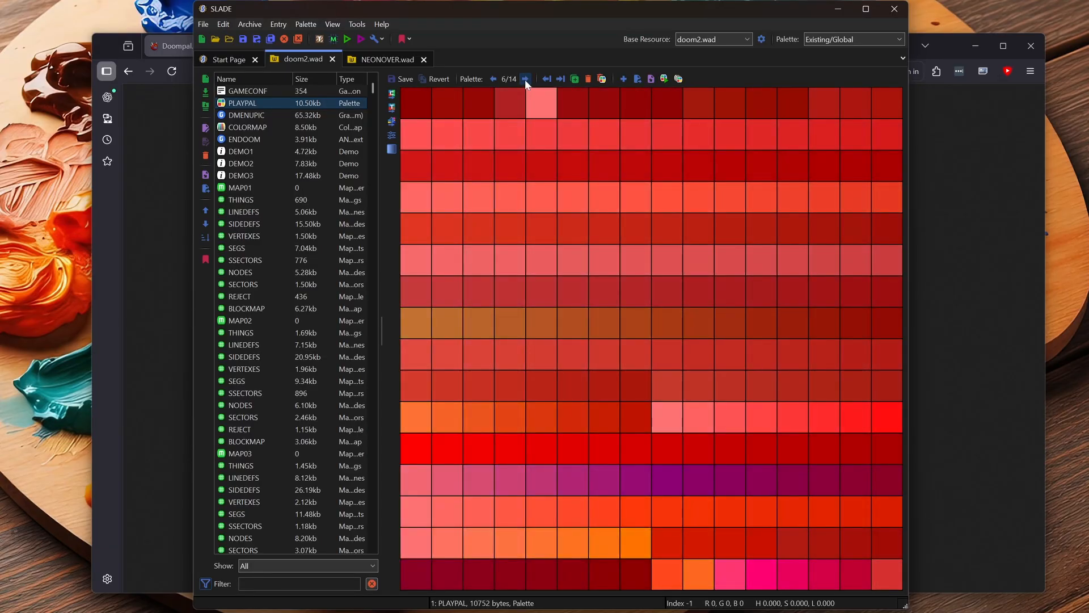
click(526, 80)
click(525, 80)
click(525, 79)
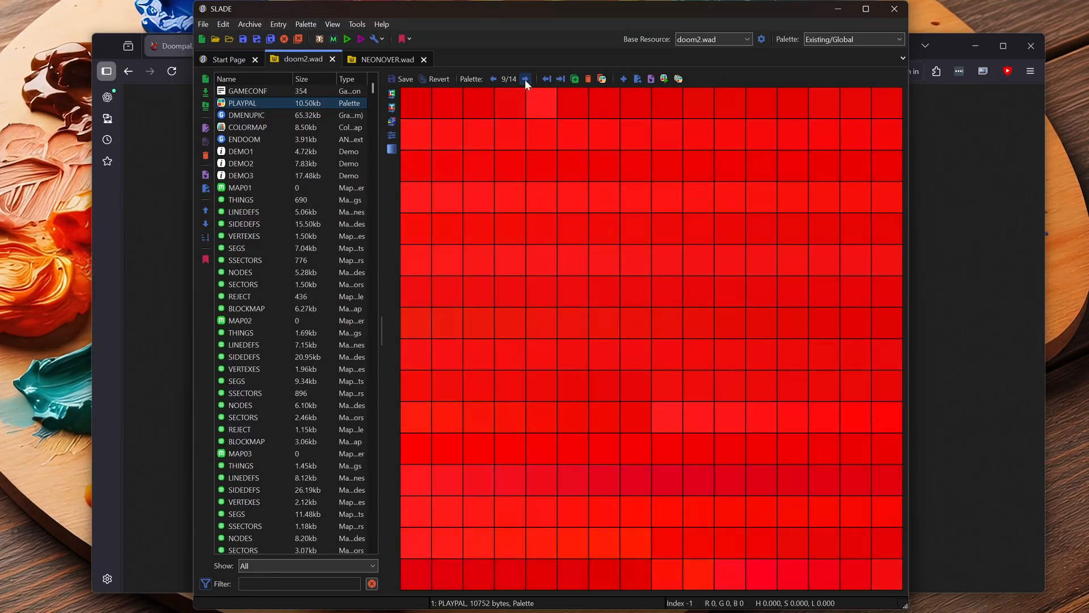
click(494, 79)
click(494, 79)
click(493, 79)
click(493, 79)
click(493, 80)
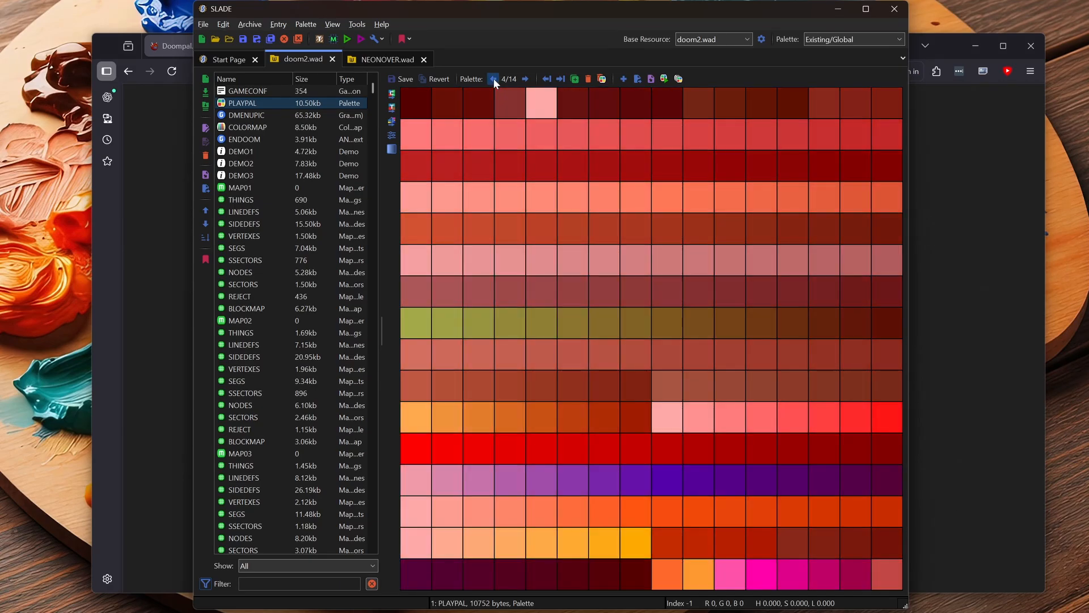
click(494, 79)
click(494, 79)
click(525, 79)
click(526, 79)
click(526, 79)
click(525, 79)
click(525, 79)
click(525, 80)
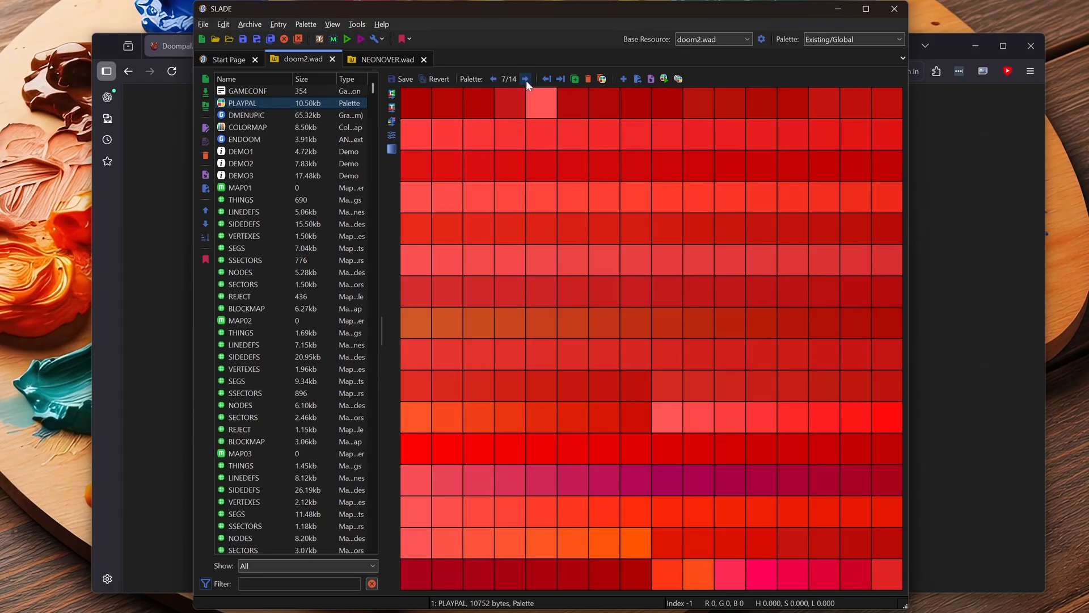
click(525, 80)
click(493, 80)
click(493, 79)
click(494, 80)
click(493, 79)
click(493, 79)
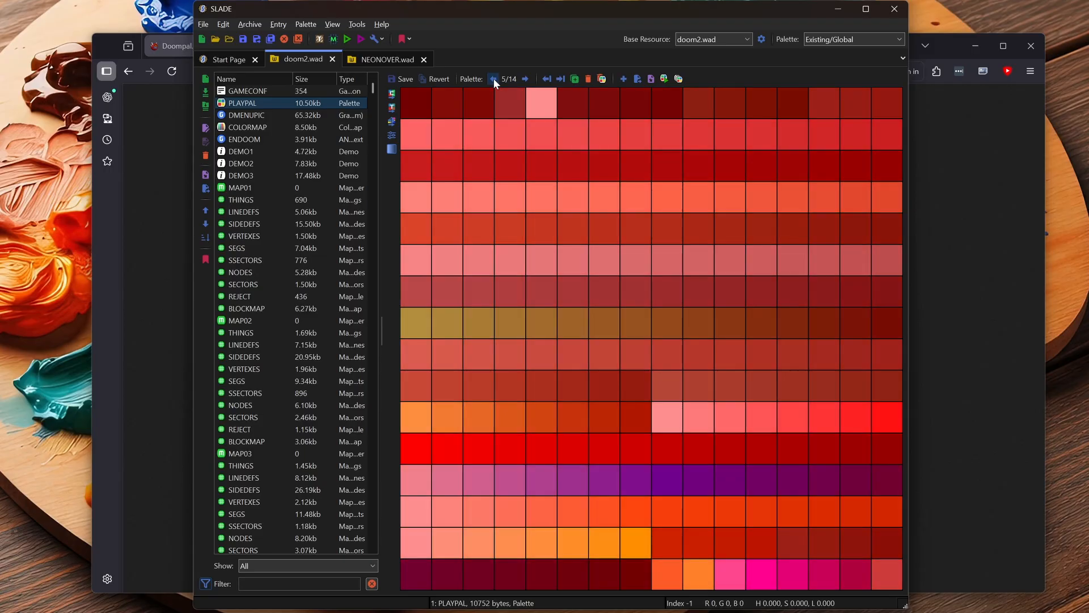
click(493, 79)
click(494, 80)
click(525, 79)
click(525, 80)
click(526, 79)
click(526, 79)
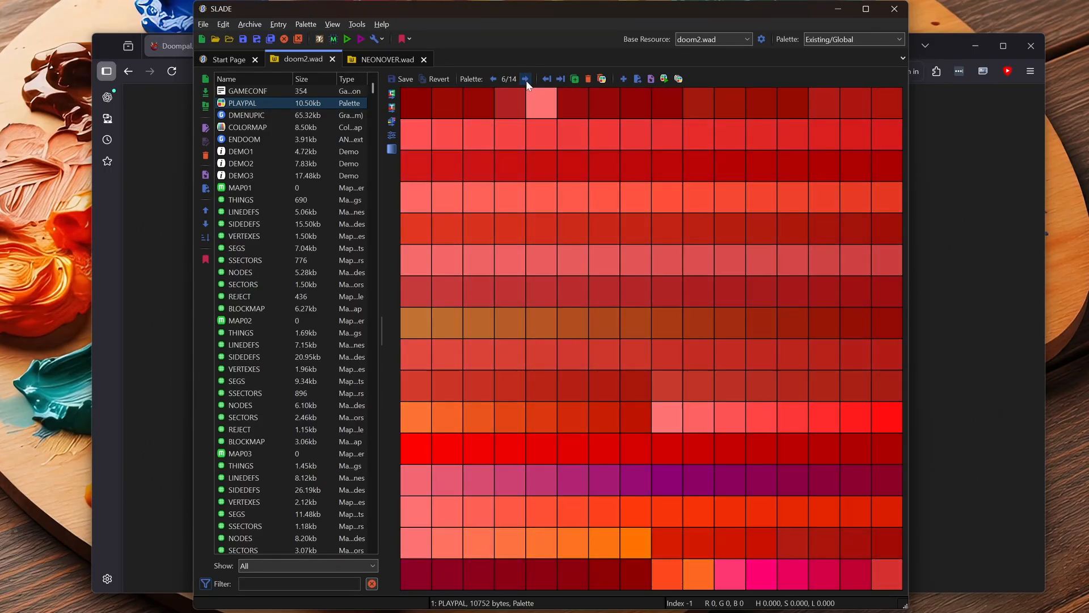
click(526, 80)
click(525, 79)
click(526, 79)
click(494, 79)
click(493, 79)
click(494, 79)
click(494, 79)
click(493, 79)
click(493, 79)
click(494, 79)
click(525, 80)
click(525, 80)
click(525, 80)
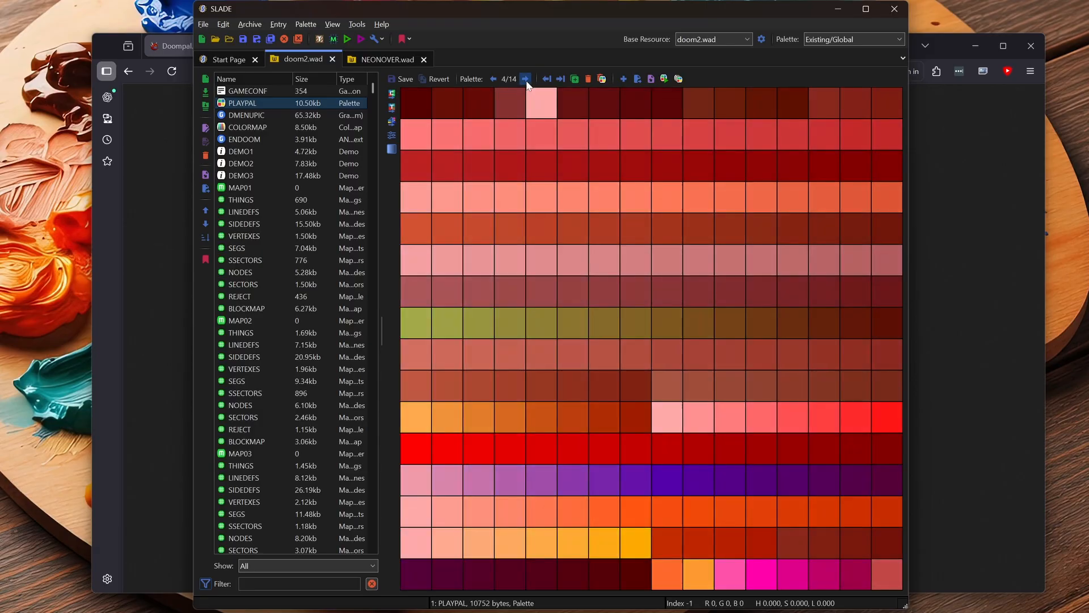
click(525, 80)
click(526, 79)
click(526, 79)
click(526, 80)
click(493, 79)
click(493, 79)
click(493, 79)
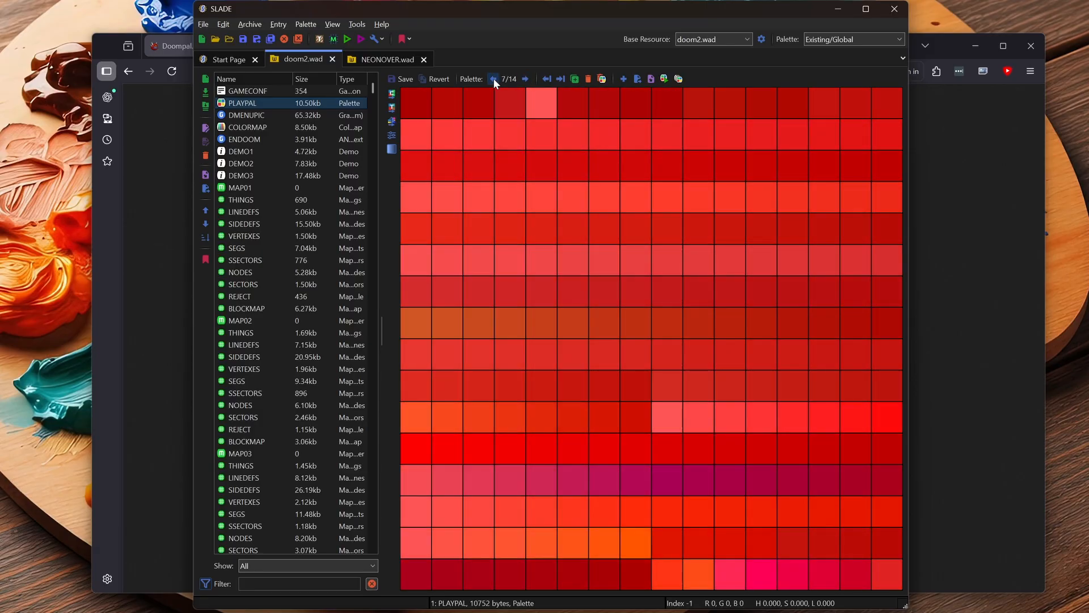
click(494, 79)
click(493, 79)
click(494, 79)
- Cycle repeatedly between palettes 2 and 9 of doom2.wad's PLAYPAL to compare the weakest and strongest red tints
click(493, 79)
click(526, 80)
click(526, 80)
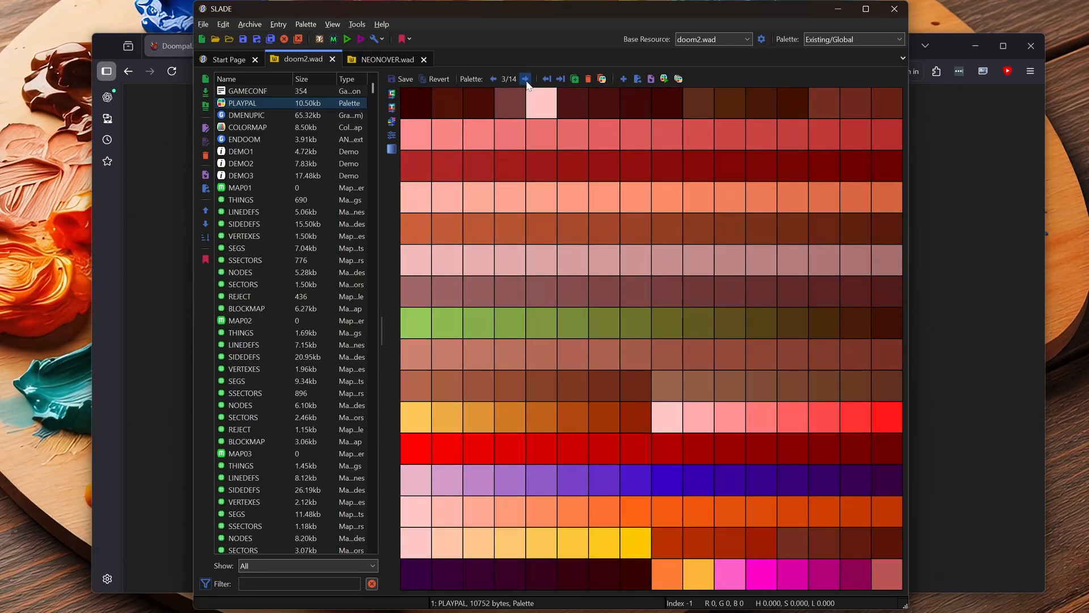
click(526, 80)
click(526, 80)
click(526, 79)
click(526, 80)
click(494, 78)
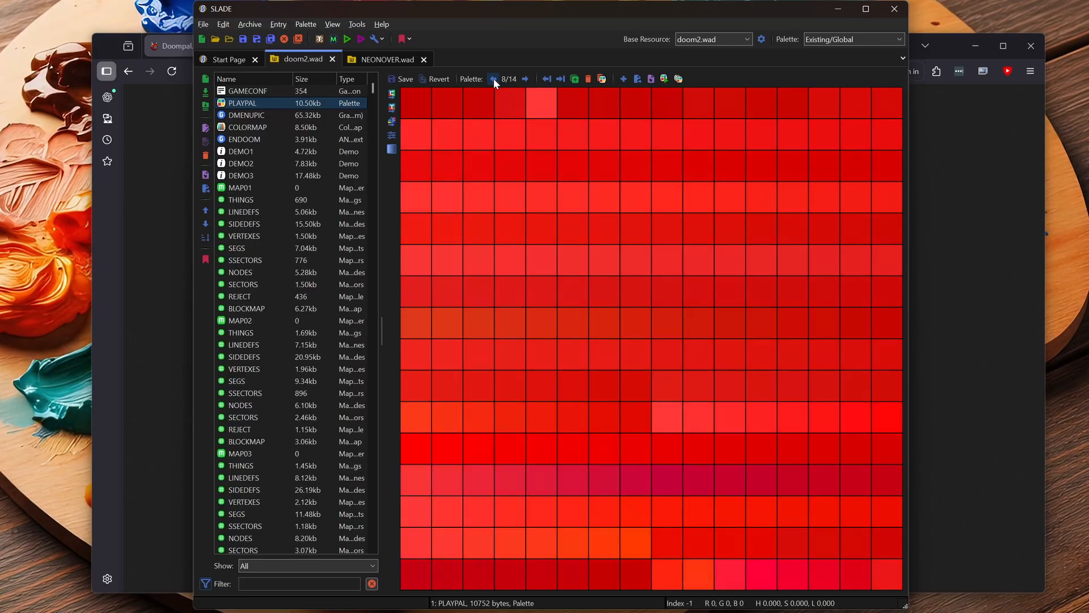
click(493, 79)
click(493, 79)
click(494, 79)
click(493, 79)
click(494, 79)
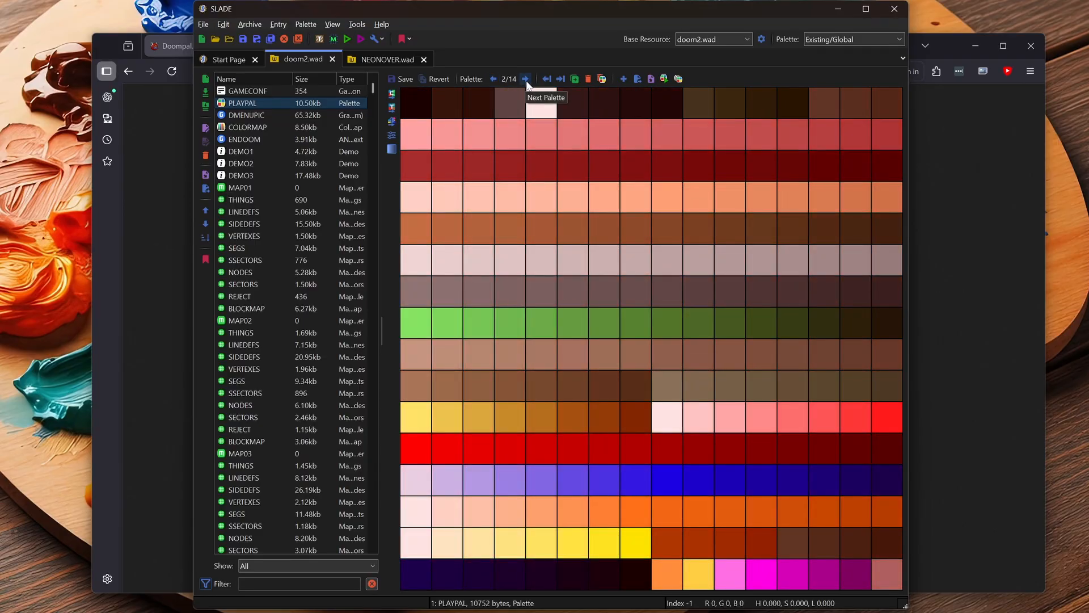
click(526, 80)
click(526, 79)
click(526, 79)
click(526, 80)
click(526, 80)
click(526, 80)
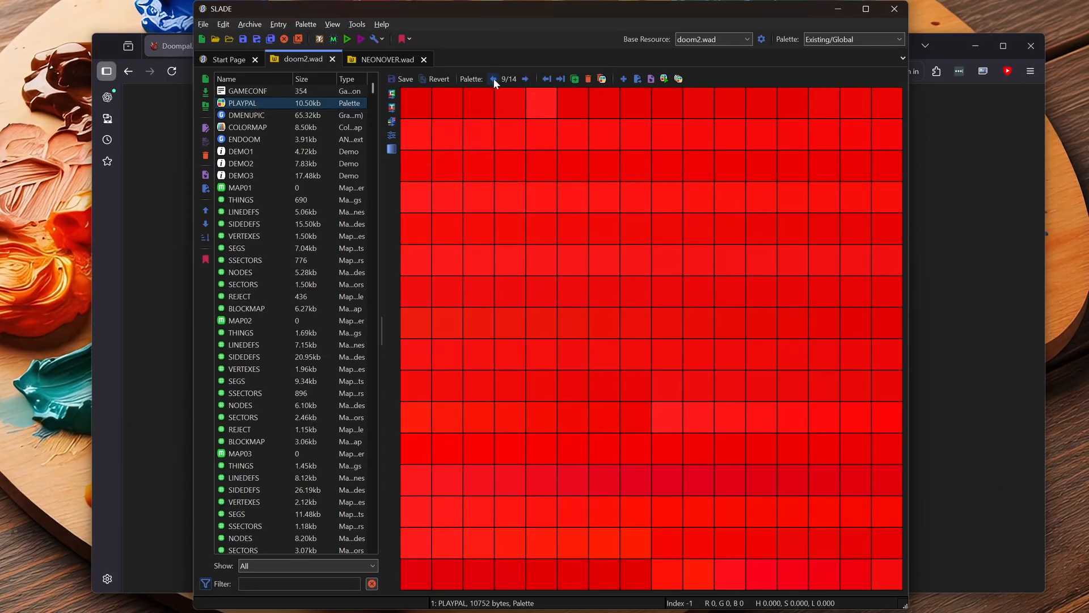
click(494, 78)
click(493, 78)
click(494, 79)
click(494, 79)
click(494, 78)
click(494, 79)
click(493, 78)
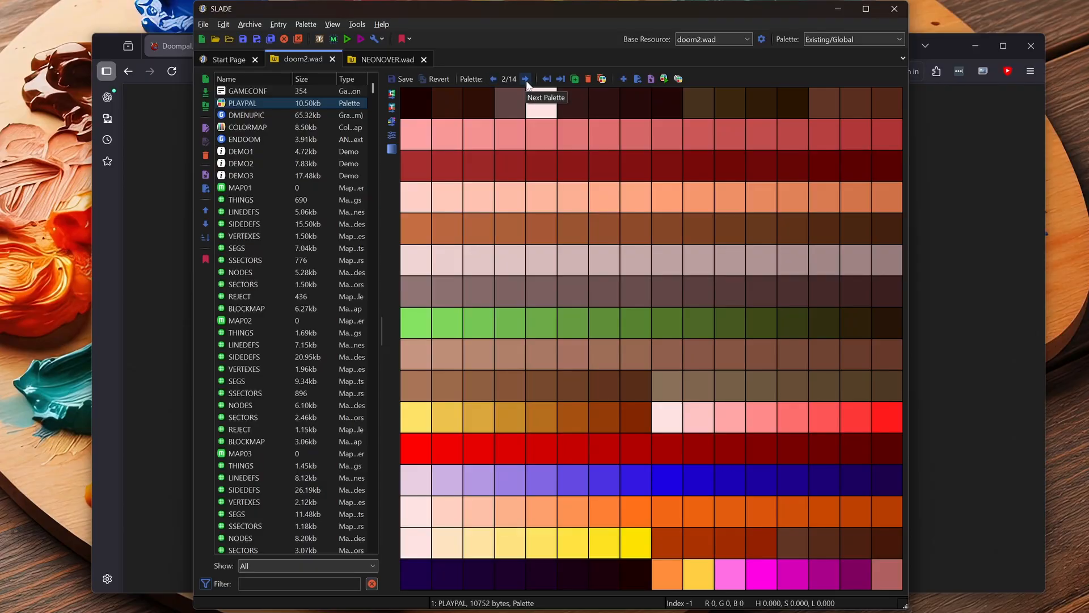
click(526, 80)
click(526, 80)
click(526, 80)
click(526, 80)
click(526, 79)
click(526, 80)
click(526, 80)
click(526, 79)
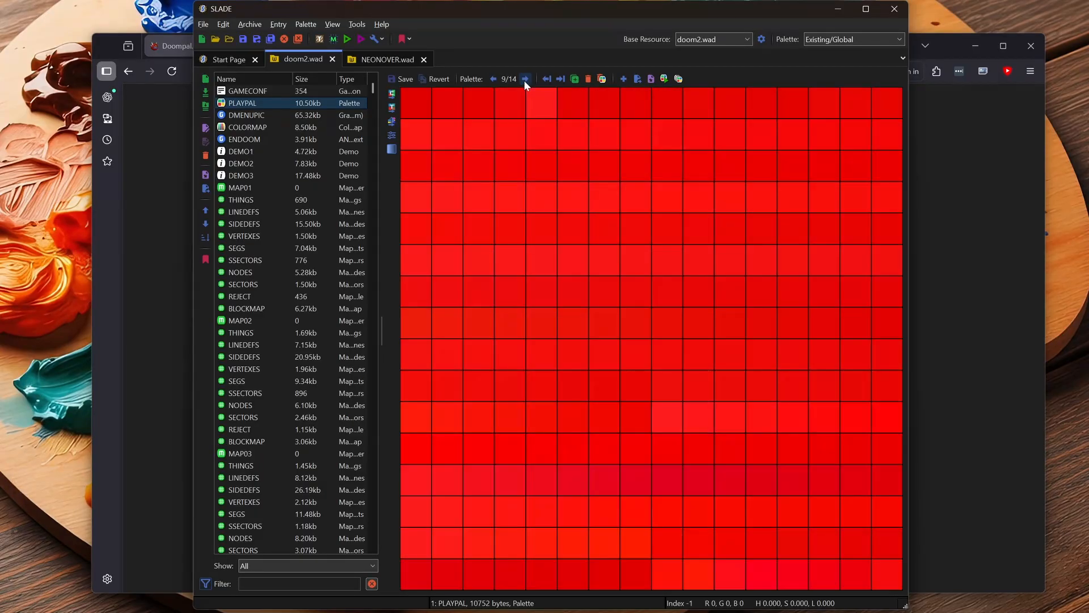
click(493, 79)
click(493, 78)
click(493, 79)
click(493, 78)
click(493, 78)
click(493, 78)
click(493, 78)
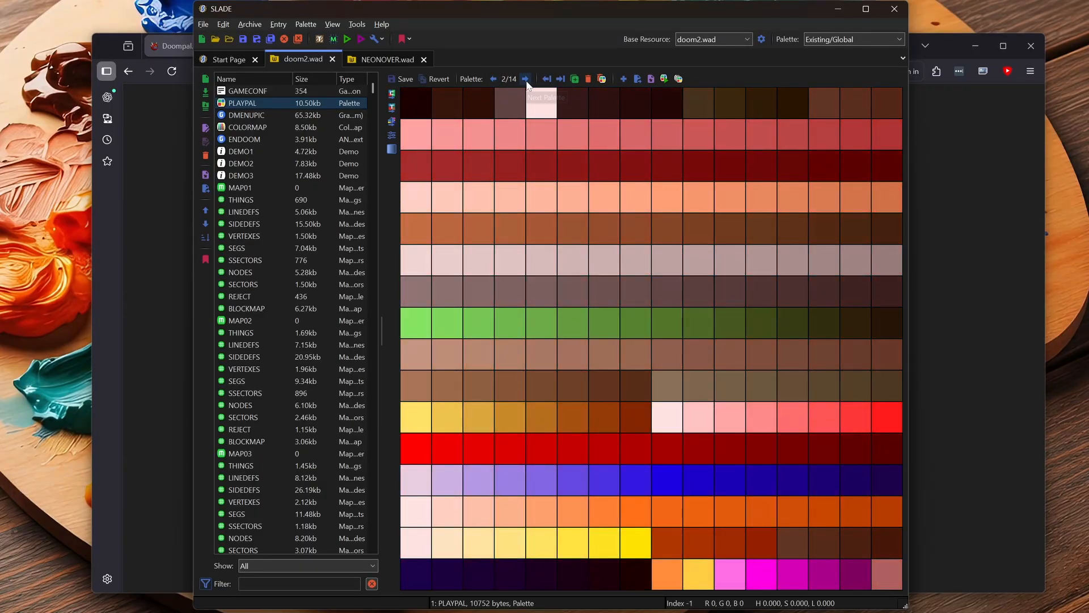
click(526, 80)
click(526, 79)
click(526, 79)
click(525, 80)
click(526, 79)
click(526, 79)
click(526, 80)
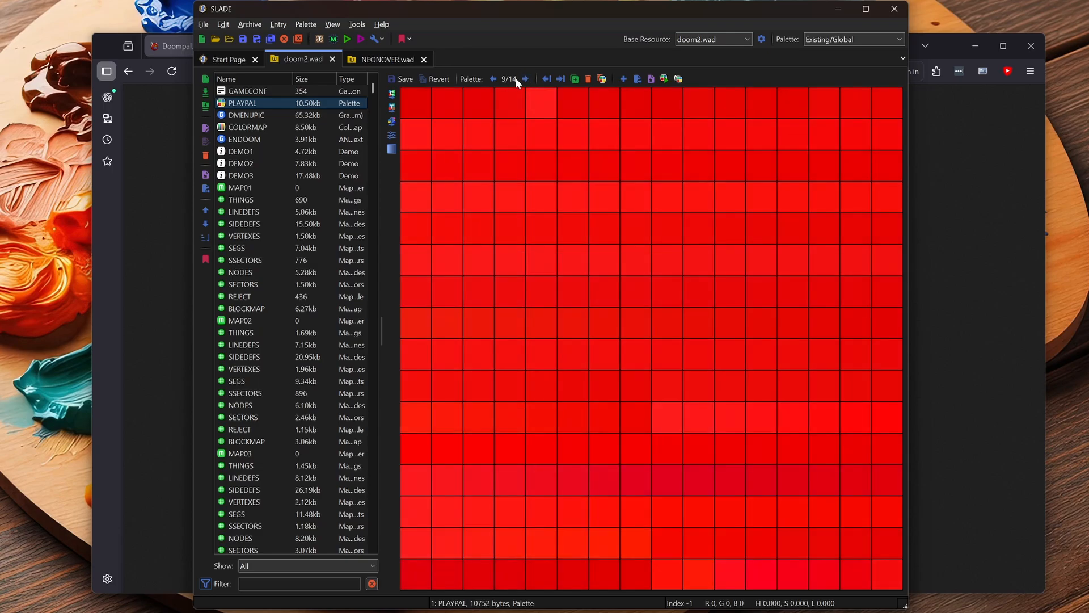
click(493, 79)
click(493, 78)
click(493, 78)
click(493, 79)
click(493, 79)
click(493, 78)
click(493, 78)
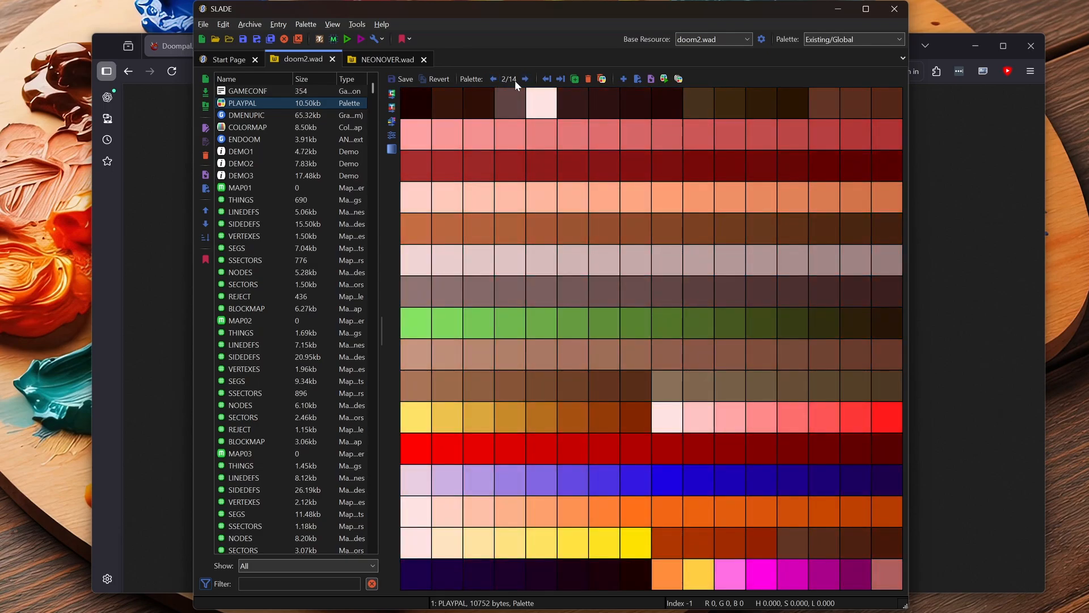
- Advance to palettes 10 to 13 of doom2.wad's PLAYPAL and step back and forth among them to examine the yellow tint levels
click(526, 79)
click(526, 80)
click(526, 79)
click(526, 79)
click(526, 79)
click(526, 79)
click(526, 80)
click(526, 79)
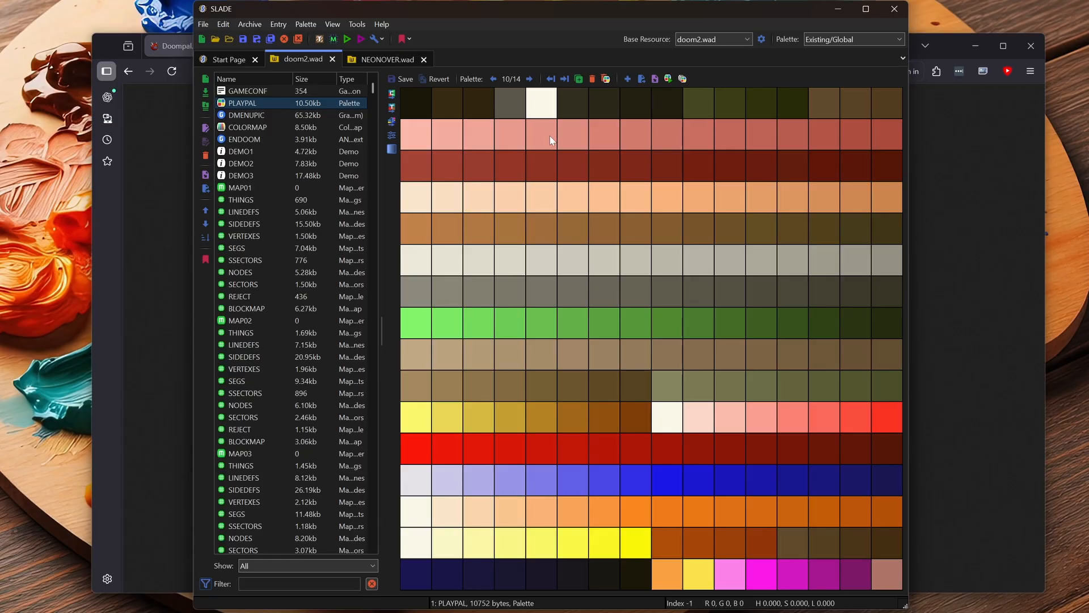
click(526, 79)
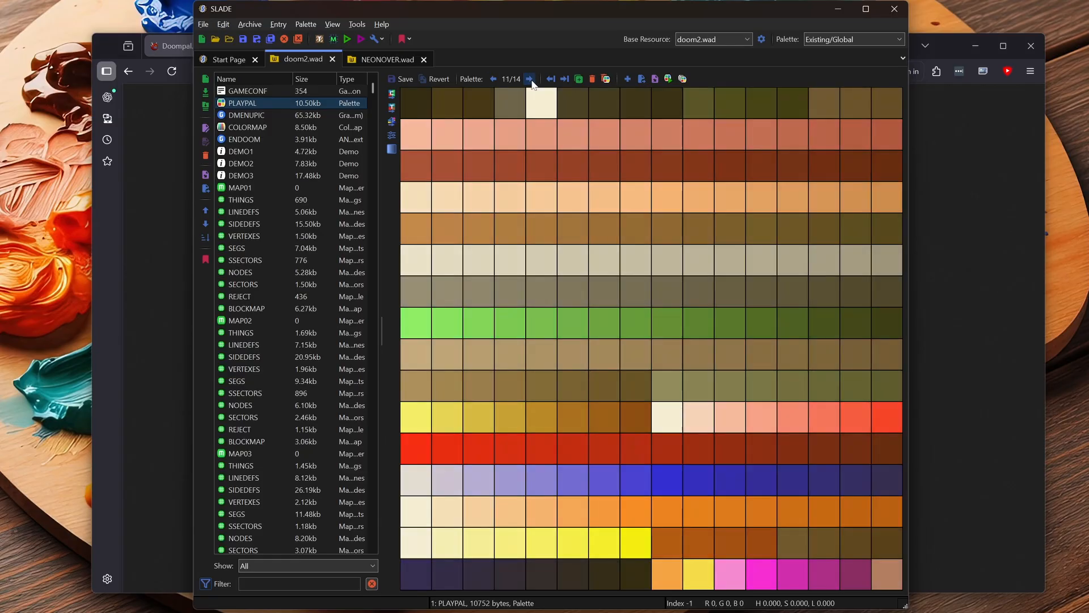
click(526, 79)
click(526, 79)
click(493, 79)
click(493, 79)
click(493, 79)
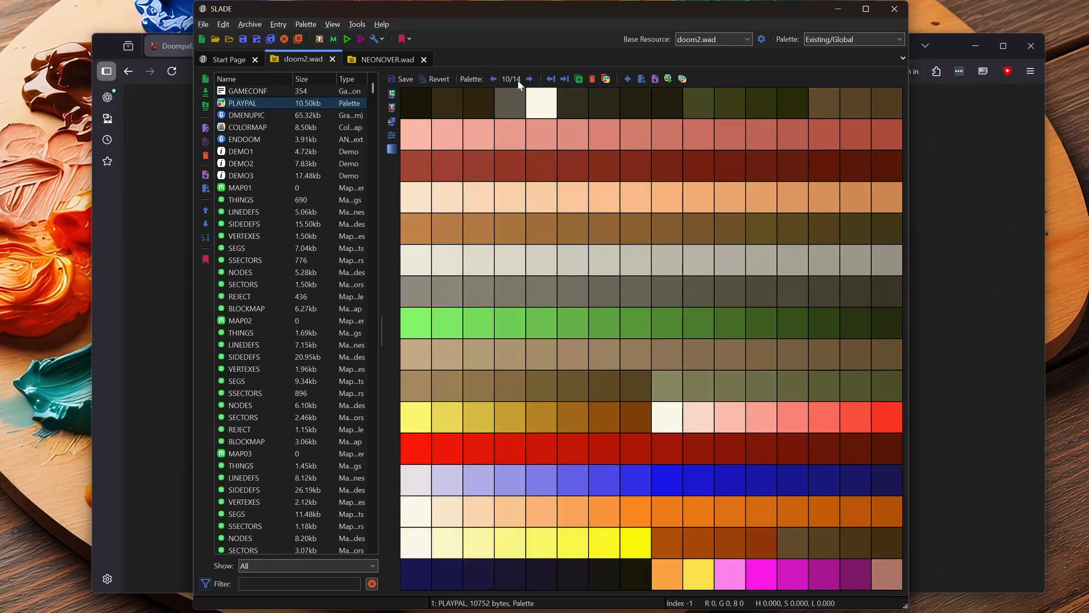
click(529, 79)
click(529, 79)
click(530, 79)
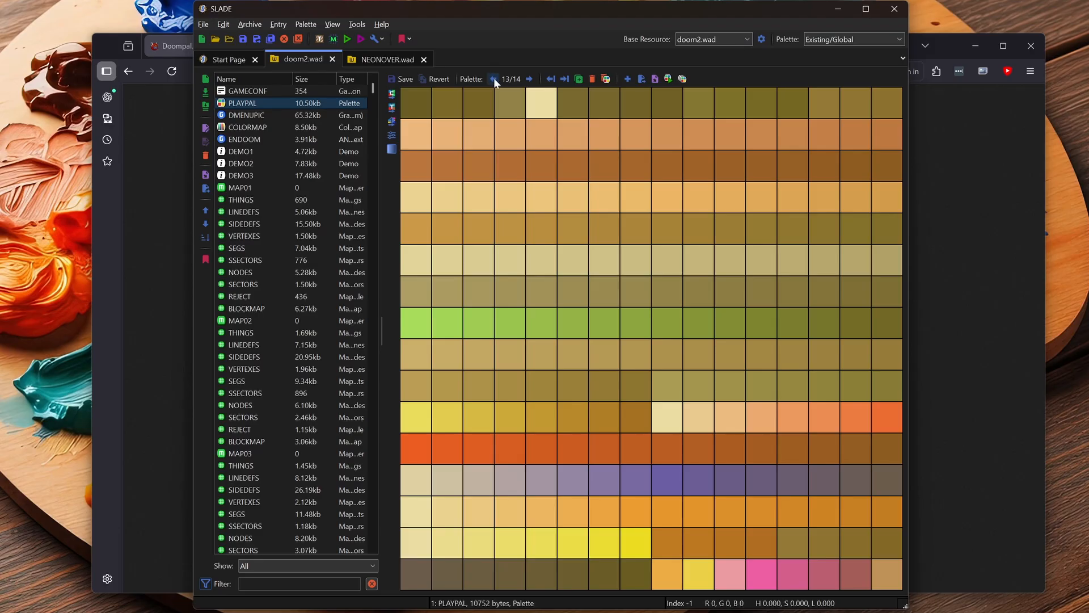
click(494, 78)
click(494, 78)
click(494, 78)
click(529, 79)
click(529, 79)
click(529, 79)
click(493, 79)
click(493, 79)
click(493, 79)
click(529, 79)
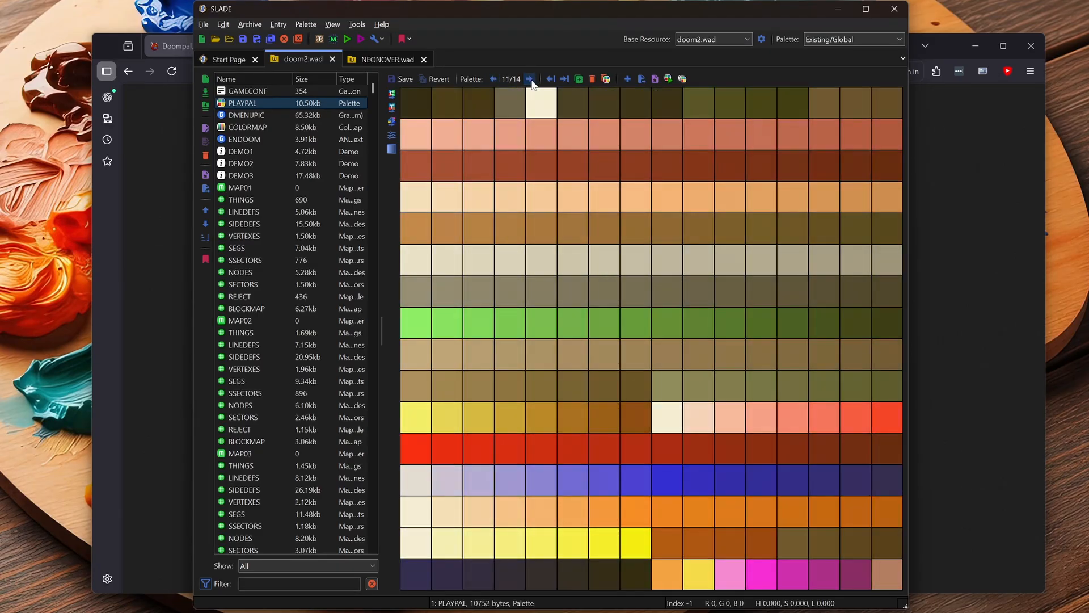
click(529, 79)
click(529, 79)
click(493, 78)
click(493, 79)
click(493, 79)
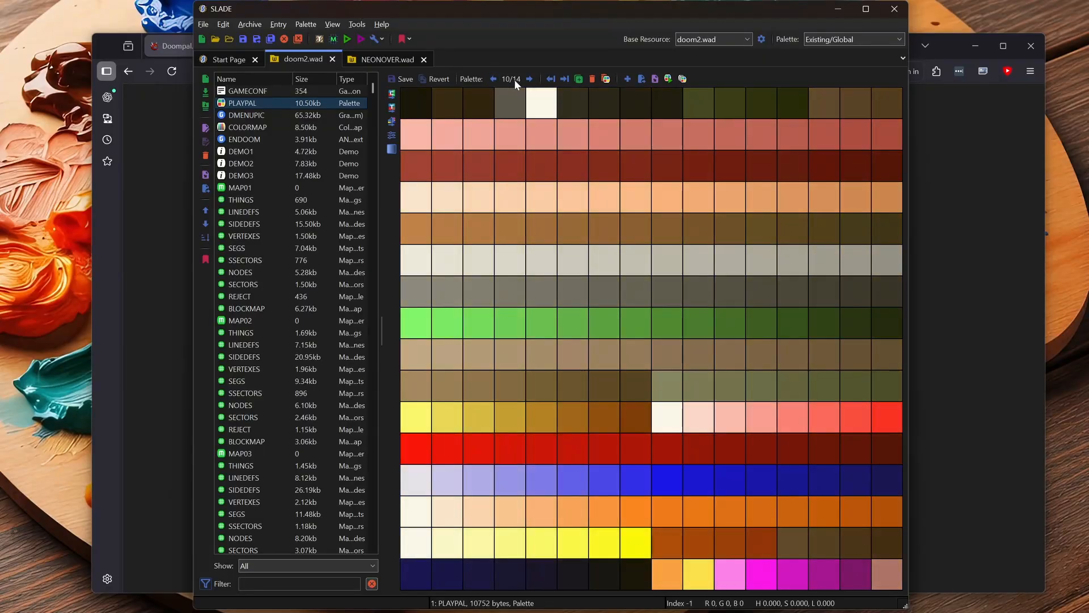
click(529, 79)
click(529, 79)
click(529, 79)
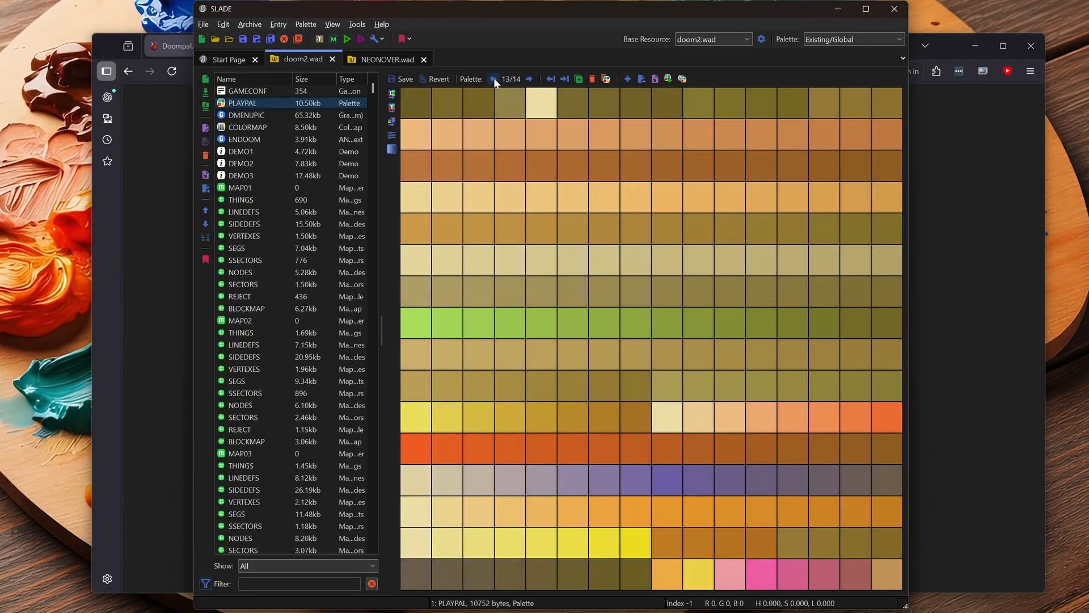
click(493, 78)
click(493, 79)
click(493, 79)
click(529, 79)
click(529, 79)
click(530, 79)
click(494, 79)
click(493, 79)
click(493, 79)
click(530, 80)
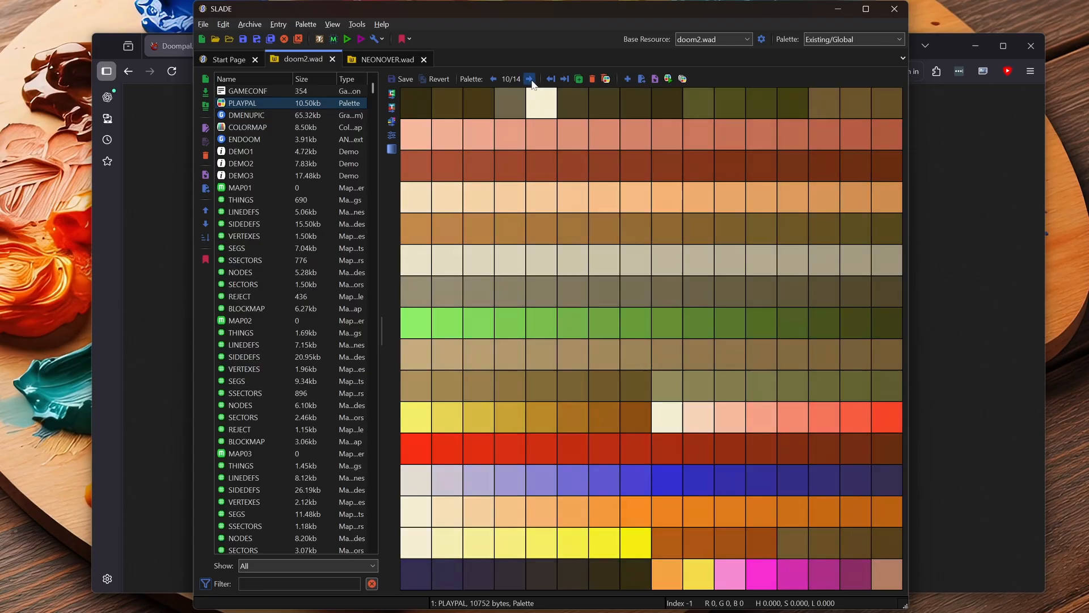
click(494, 79)
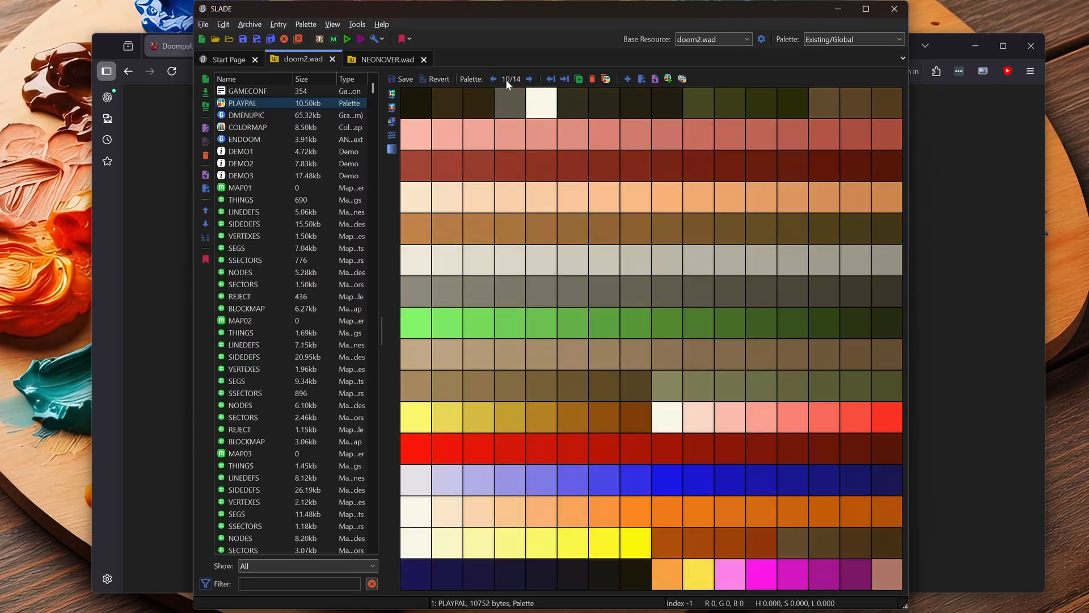
click(530, 79)
click(529, 78)
click(530, 79)
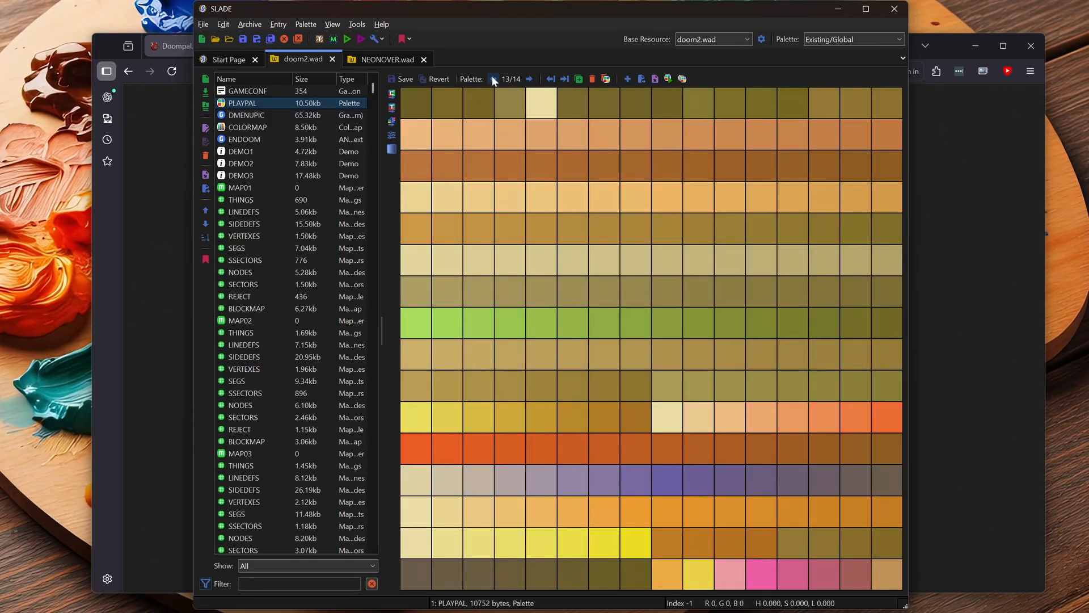
click(493, 79)
click(493, 79)
click(493, 79)
click(530, 79)
click(529, 79)
click(530, 79)
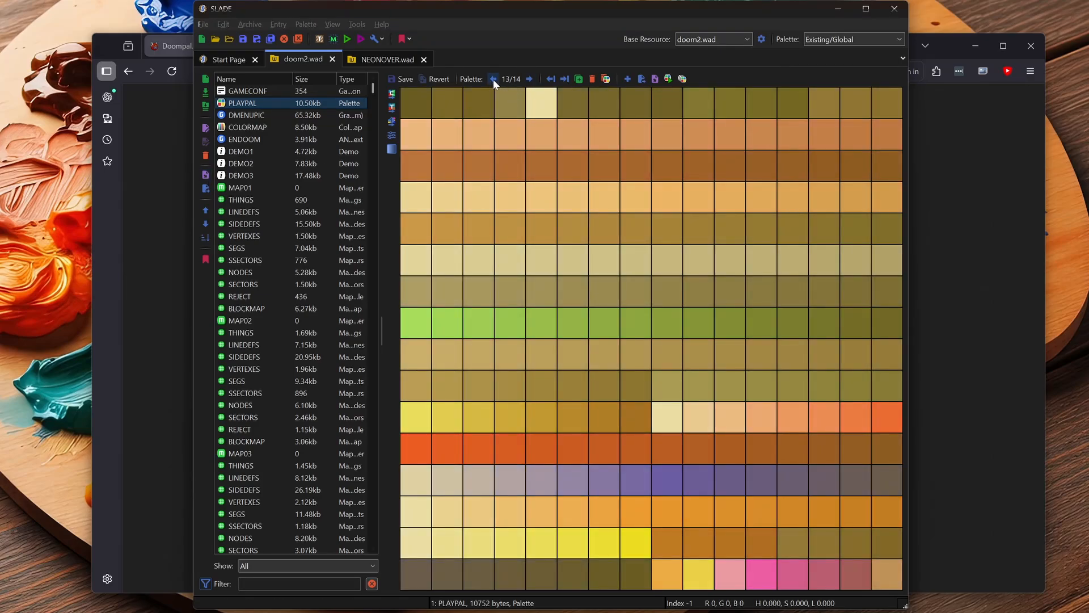
- Cycle repeatedly between palettes 2 and 13 of doom2.wad's PLAYPAL to examine the full range of red and yellow tints
click(493, 79)
click(493, 79)
click(493, 79)
click(493, 79)
click(493, 79)
click(493, 79)
click(493, 79)
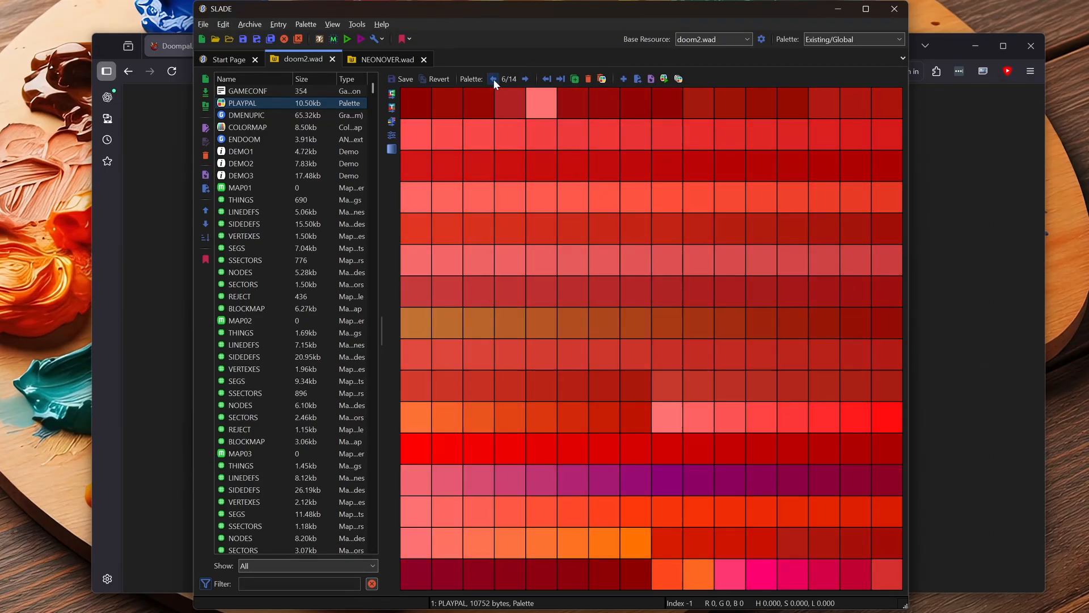
click(493, 79)
click(493, 79)
click(493, 79)
click(493, 79)
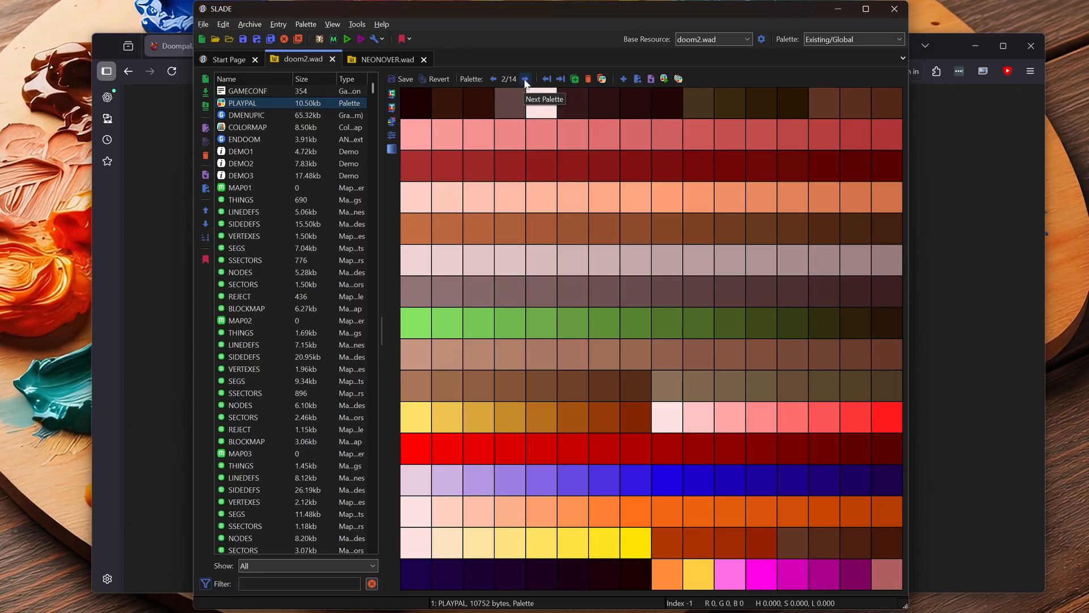
click(526, 80)
click(526, 80)
click(526, 79)
click(526, 79)
click(526, 79)
click(526, 79)
click(526, 79)
double_click(526, 80)
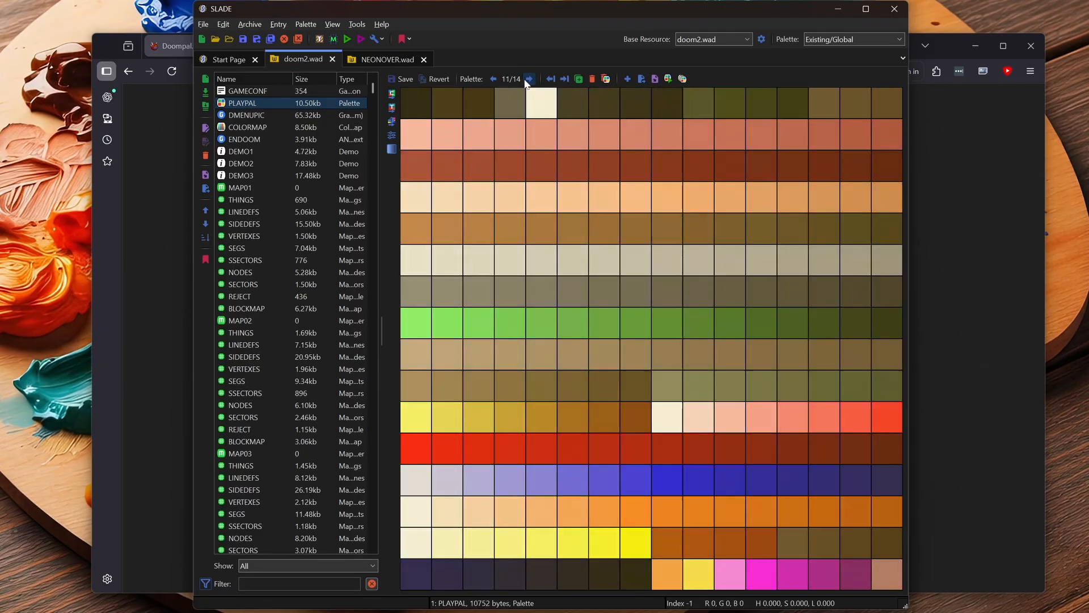
click(526, 79)
click(526, 79)
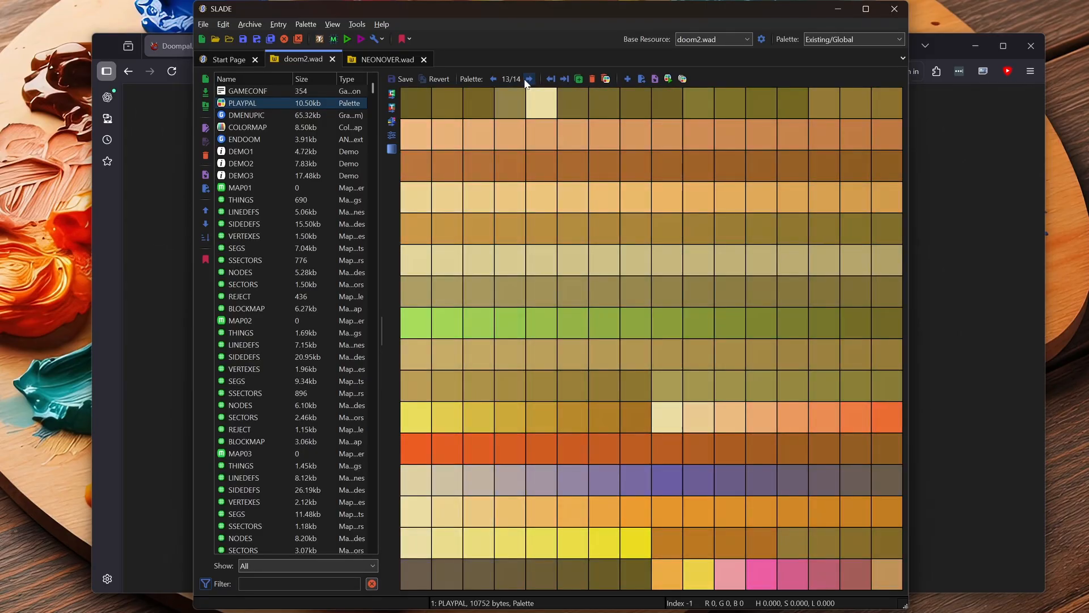
click(493, 79)
click(493, 79)
click(493, 79)
click(493, 78)
click(493, 79)
click(493, 79)
click(493, 79)
click(493, 79)
click(493, 79)
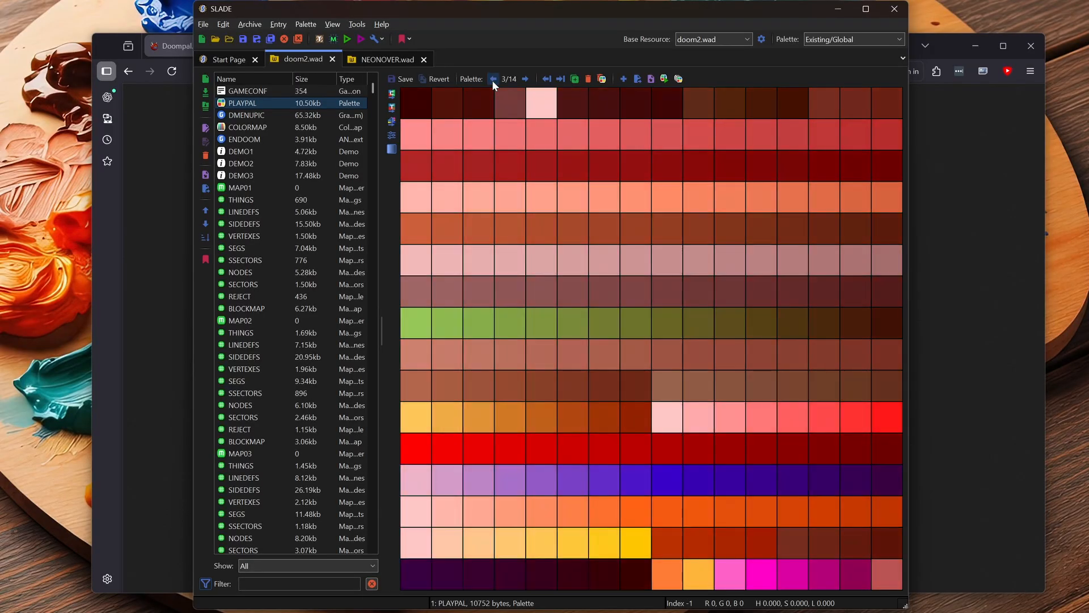
click(493, 79)
click(493, 79)
click(526, 78)
click(526, 79)
click(525, 79)
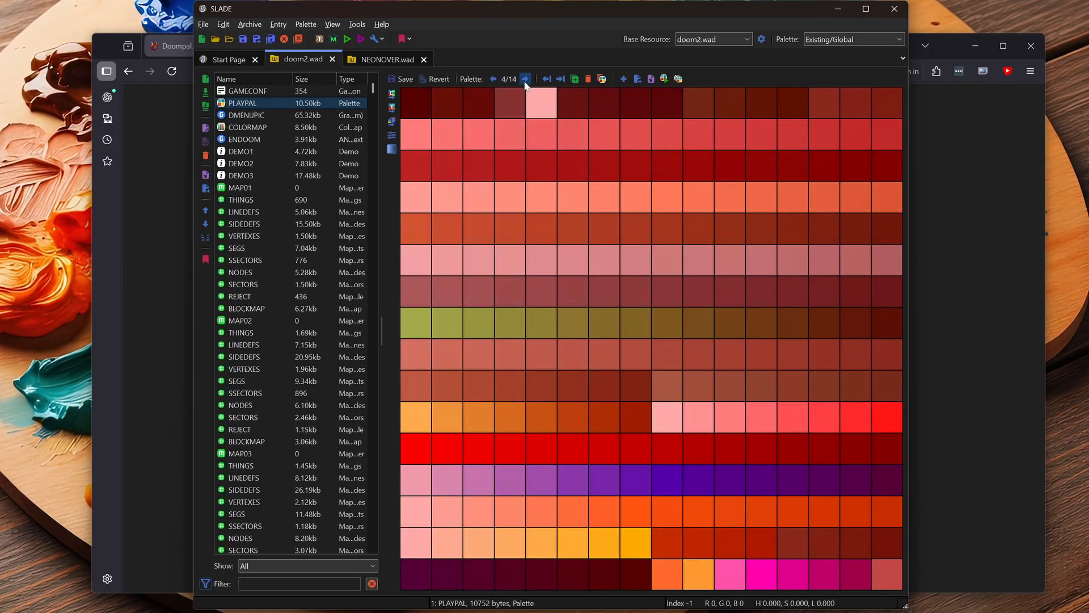
click(525, 79)
click(525, 79)
click(525, 79)
click(525, 79)
click(526, 79)
click(526, 79)
click(526, 79)
click(528, 79)
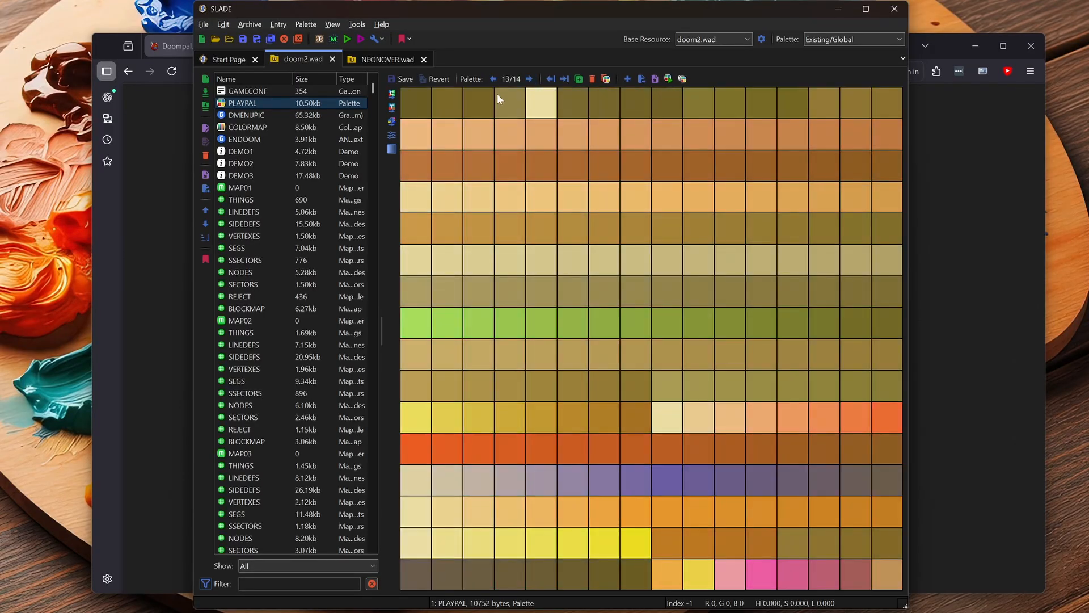
click(494, 79)
click(493, 78)
click(493, 78)
click(493, 79)
click(493, 79)
click(493, 79)
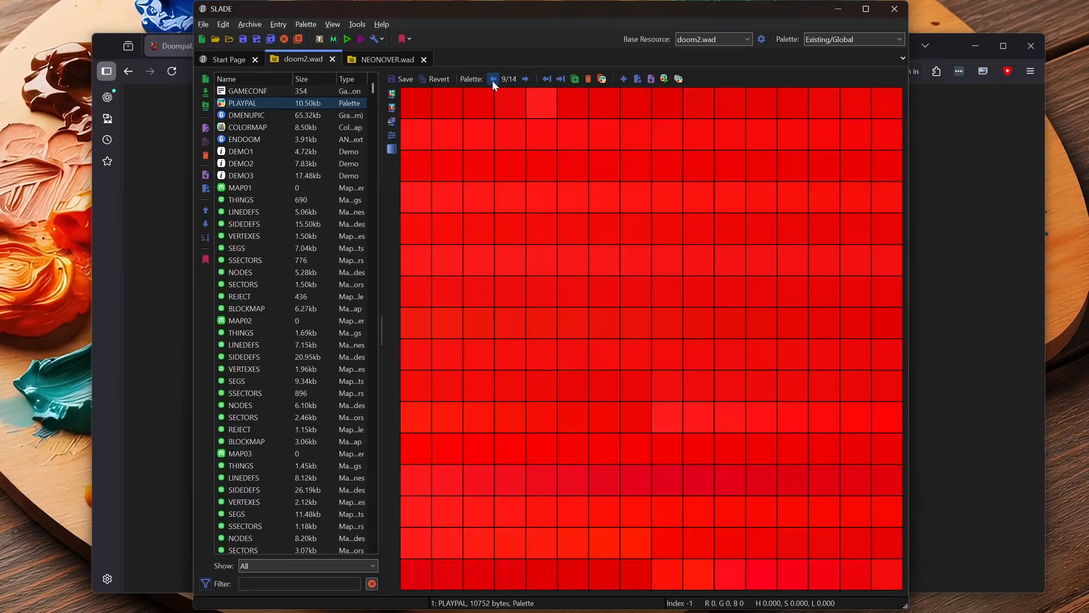
click(494, 79)
click(494, 79)
click(493, 79)
click(494, 79)
click(493, 79)
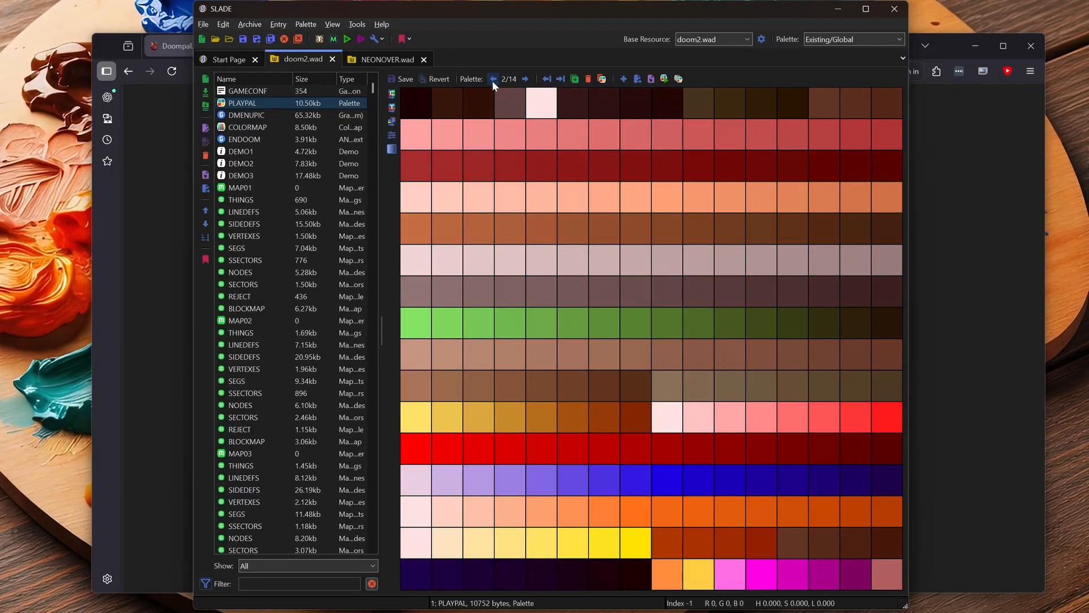
click(525, 78)
click(525, 79)
click(525, 79)
click(525, 79)
double_click(525, 79)
click(525, 79)
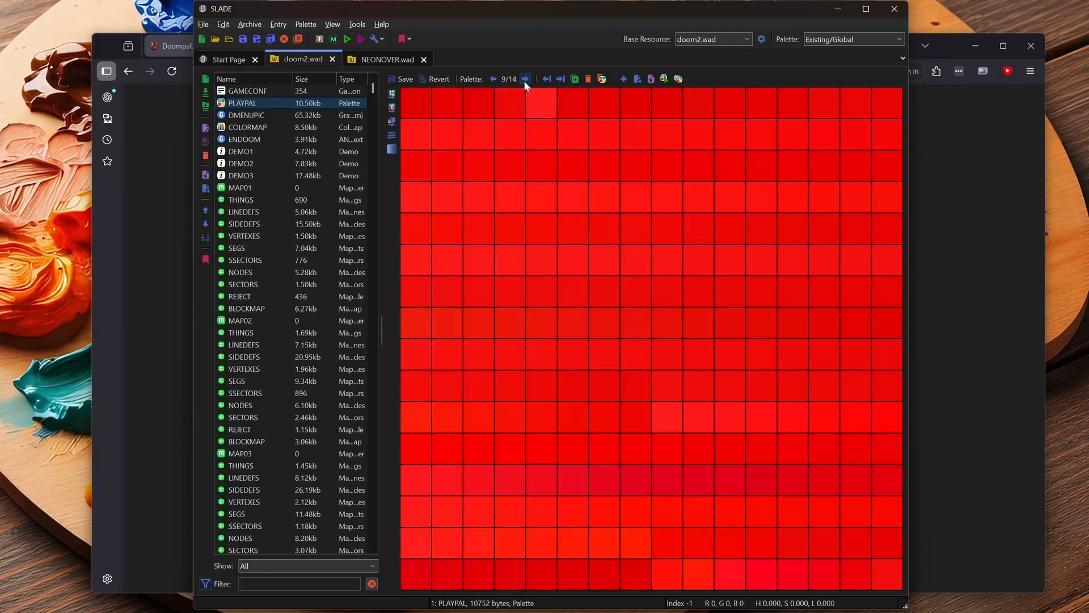
click(527, 79)
click(527, 78)
click(527, 79)
click(527, 79)
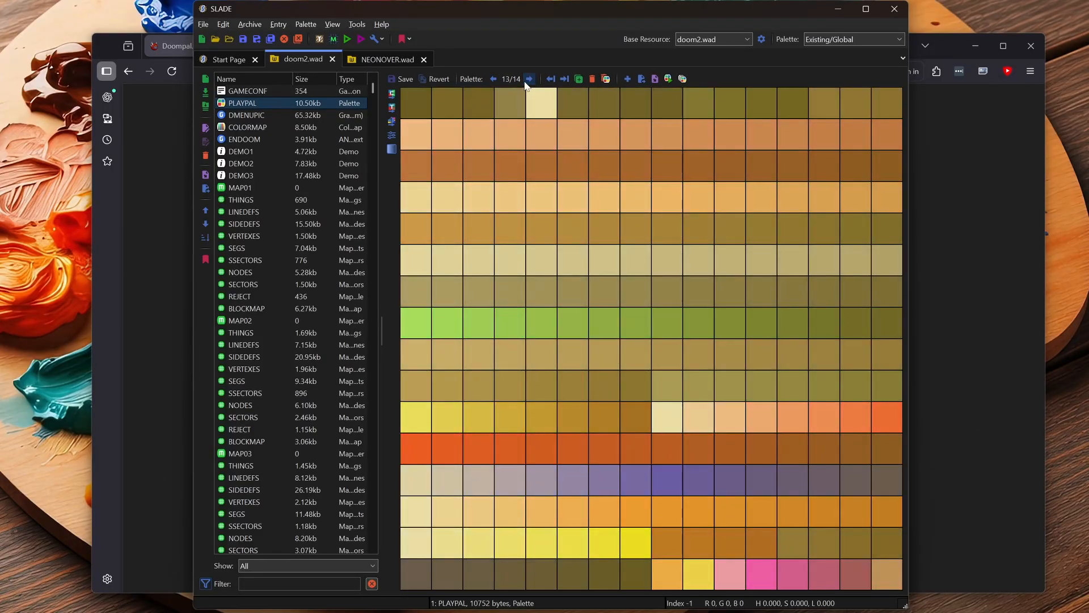
double_click(493, 79)
click(493, 78)
click(493, 79)
double_click(493, 79)
click(493, 79)
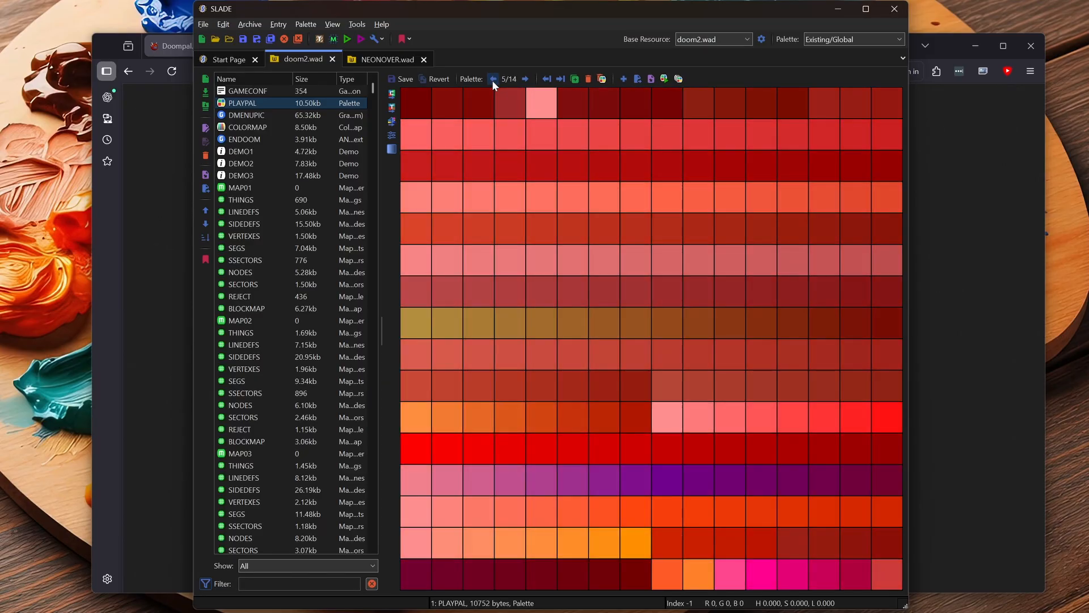
double_click(493, 78)
click(493, 79)
click(492, 80)
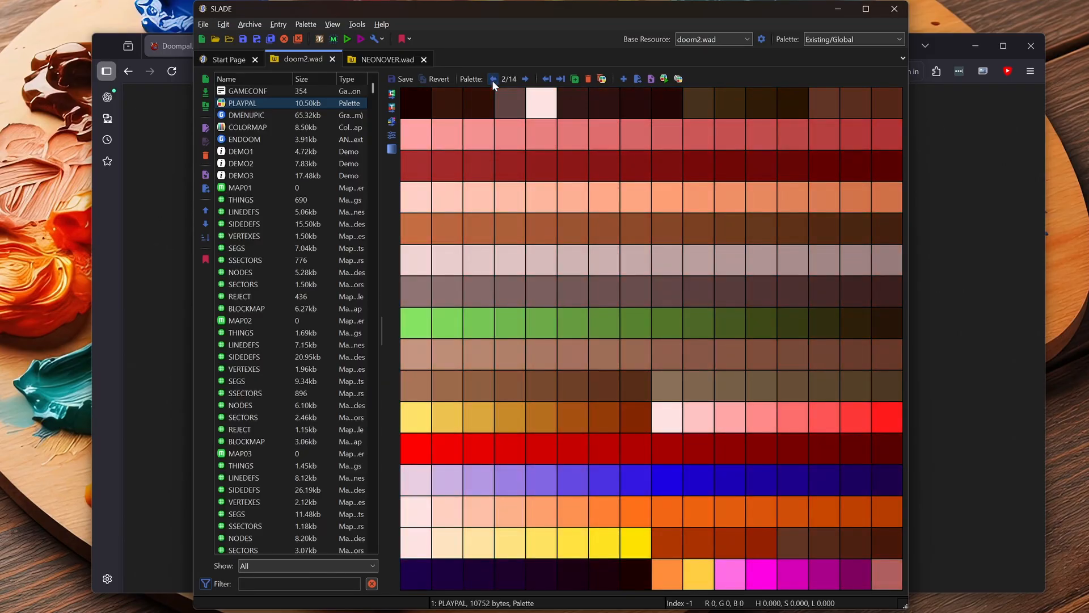
click(525, 80)
click(525, 81)
click(525, 80)
click(525, 82)
click(525, 81)
click(525, 81)
click(525, 81)
click(524, 81)
click(525, 81)
click(525, 81)
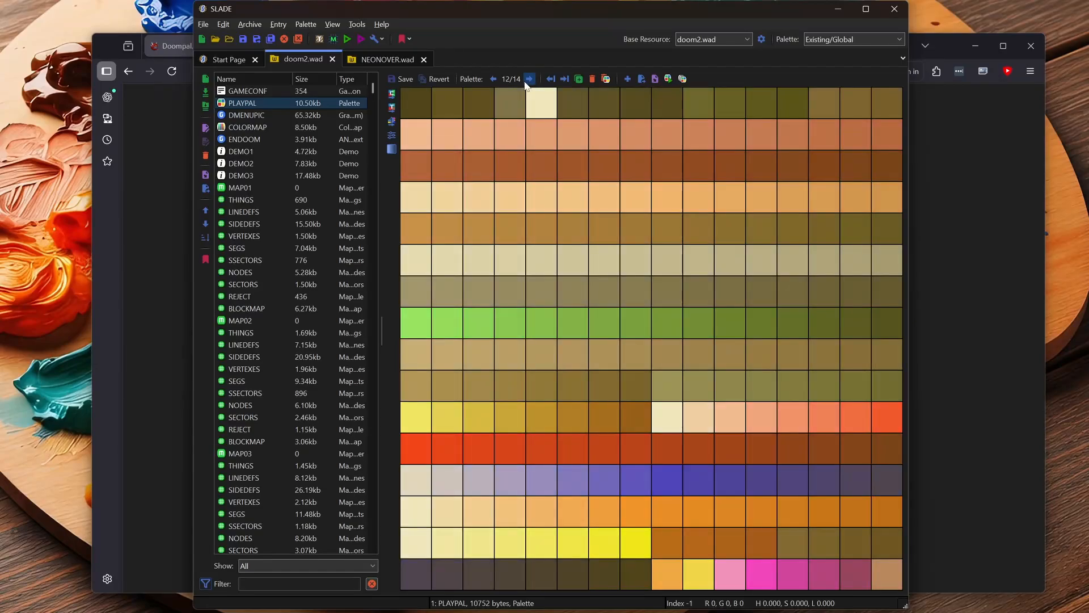
click(525, 82)
click(493, 80)
click(493, 79)
click(493, 79)
click(494, 80)
click(493, 79)
click(493, 79)
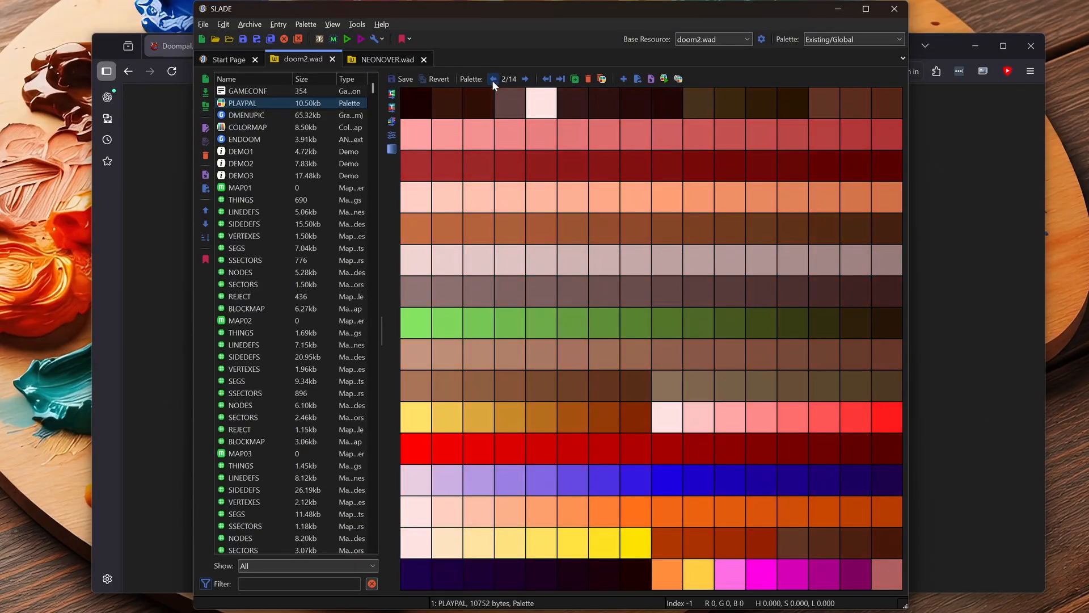
click(525, 79)
click(526, 80)
double_click(525, 80)
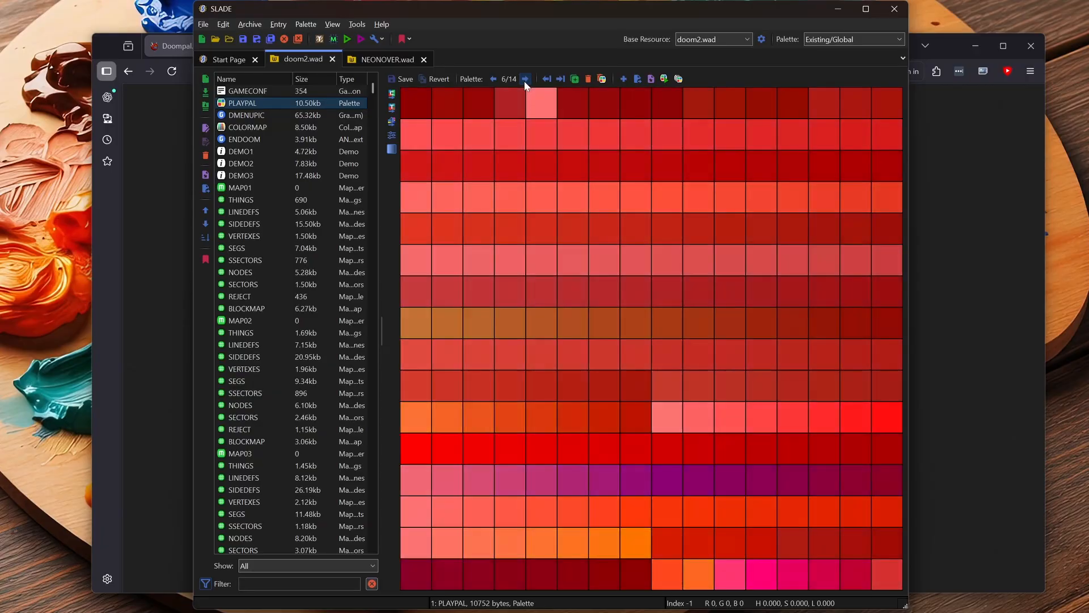
click(525, 79)
double_click(526, 79)
double_click(525, 79)
double_click(525, 79)
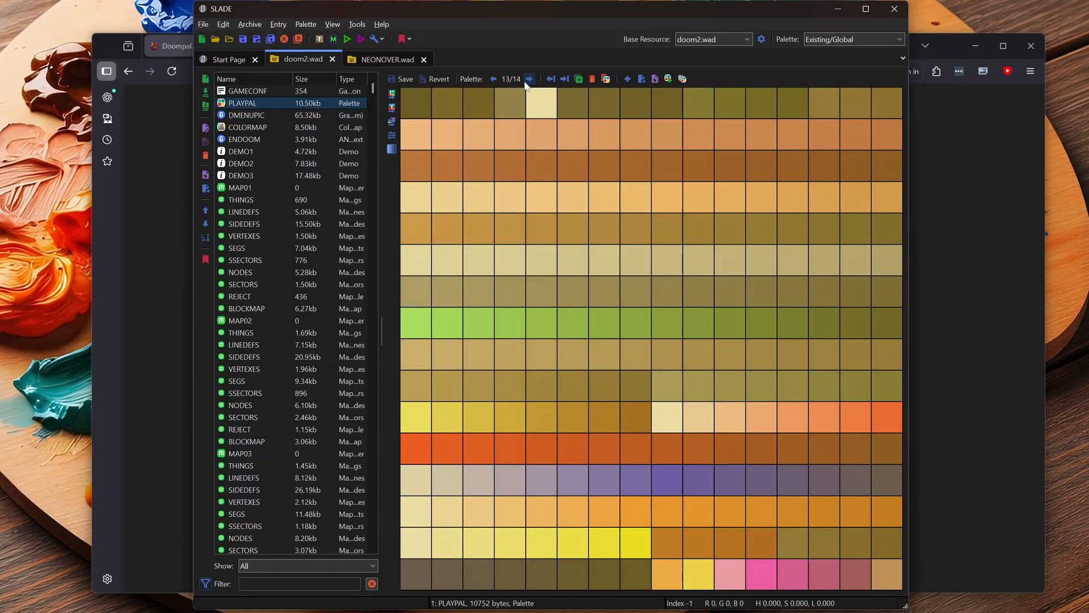
double_click(492, 79)
click(493, 80)
double_click(492, 79)
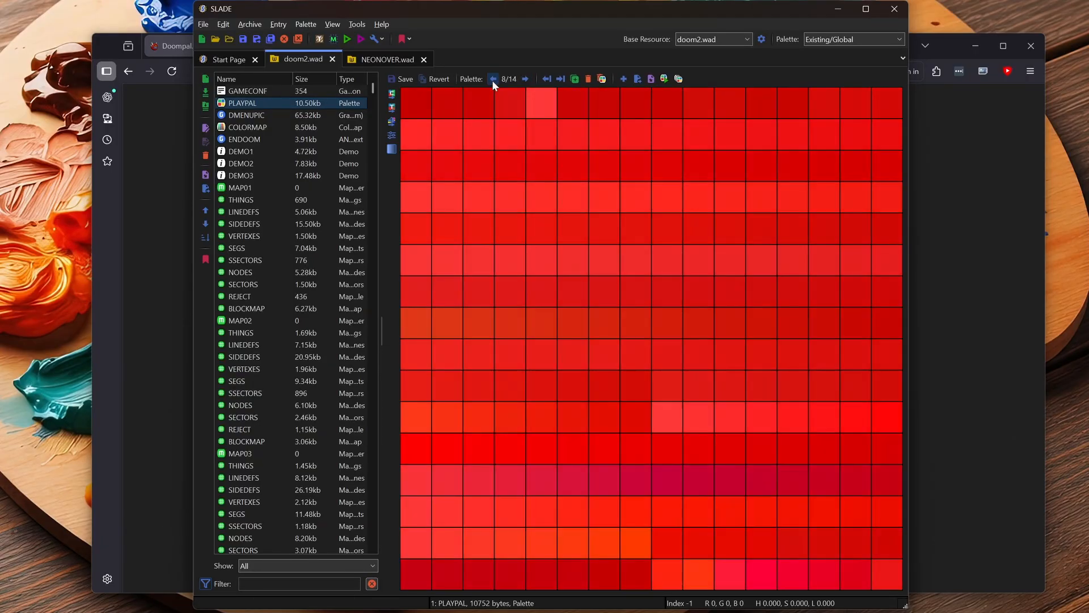
double_click(492, 80)
double_click(493, 79)
click(493, 79)
click(492, 79)
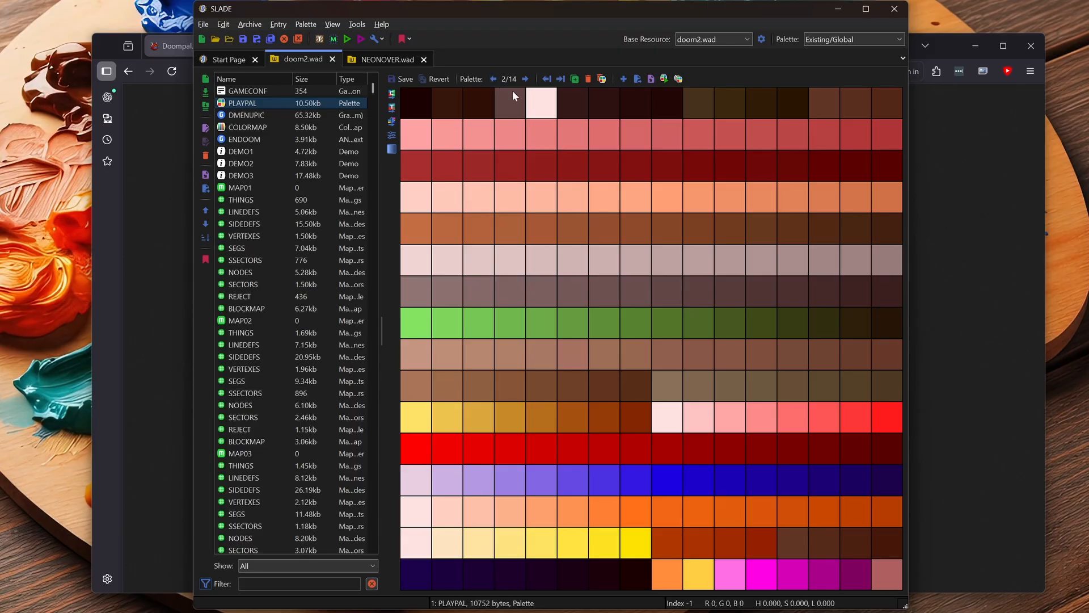
double_click(525, 80)
double_click(525, 80)
click(526, 79)
double_click(525, 79)
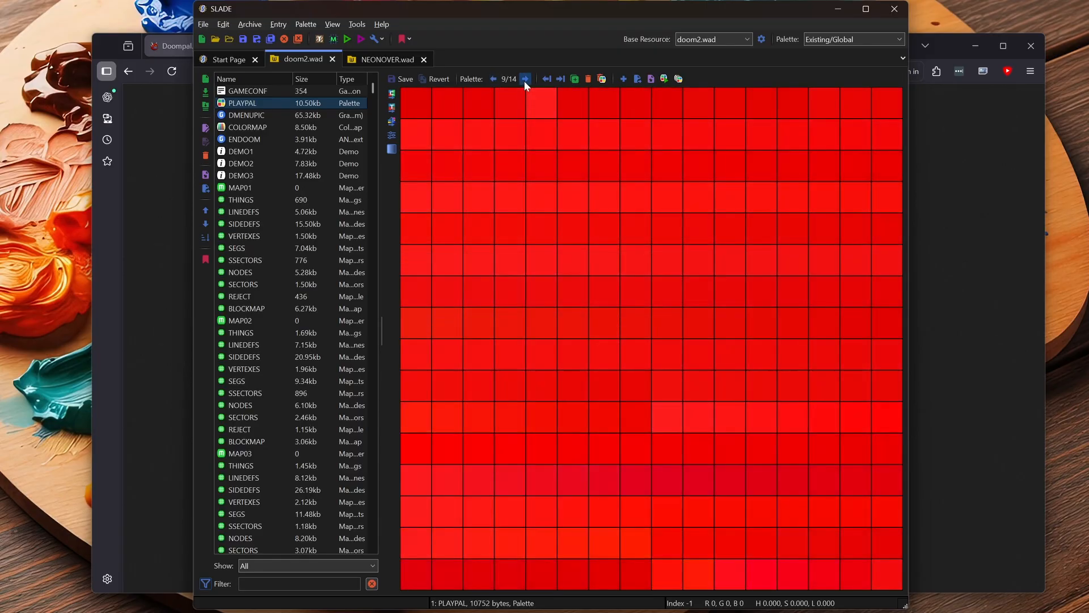
double_click(526, 79)
double_click(525, 79)
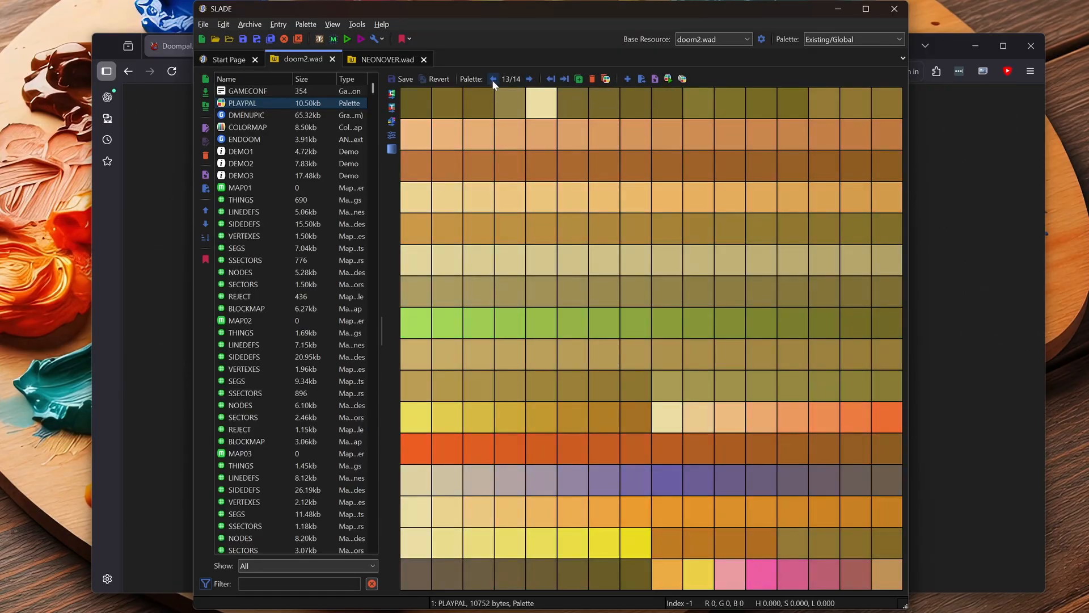
double_click(492, 80)
double_click(493, 79)
click(493, 80)
click(493, 79)
double_click(492, 79)
click(493, 80)
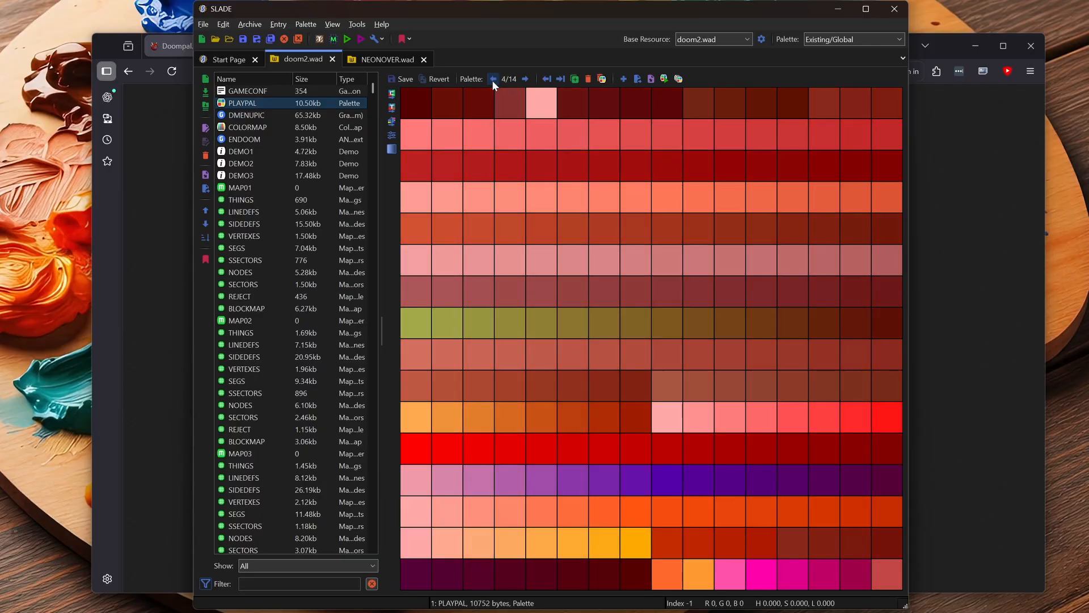
double_click(493, 79)
double_click(526, 79)
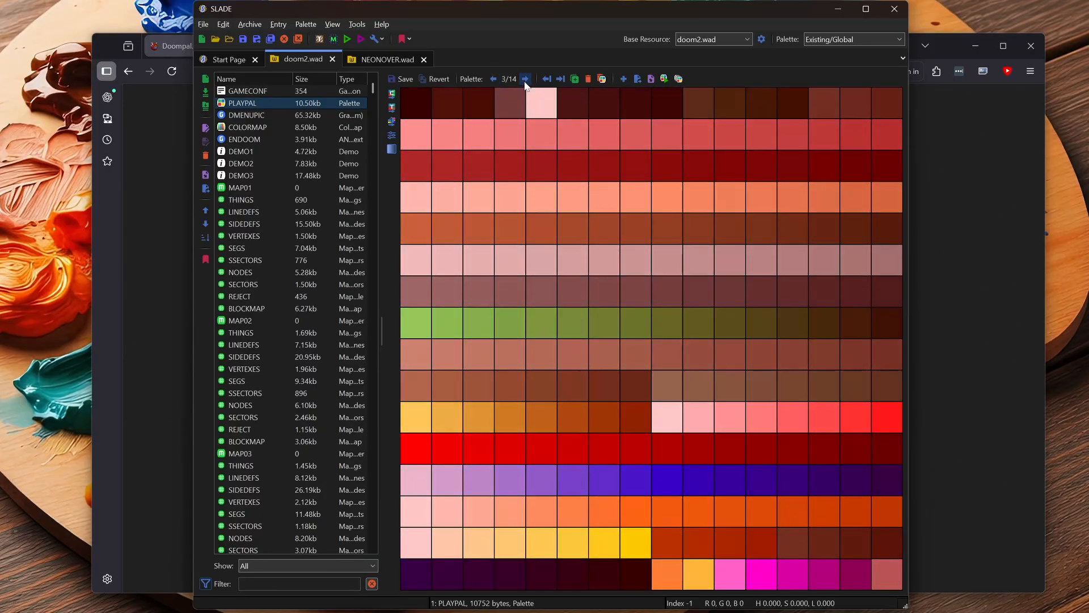
double_click(526, 79)
double_click(526, 80)
double_click(526, 80)
double_click(528, 79)
click(528, 79)
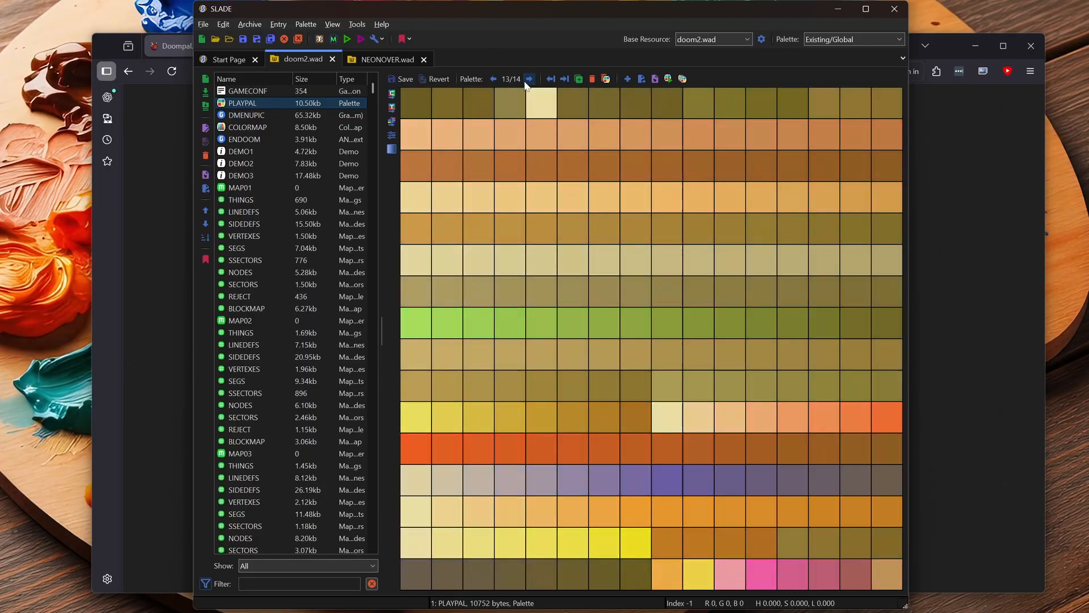
double_click(492, 80)
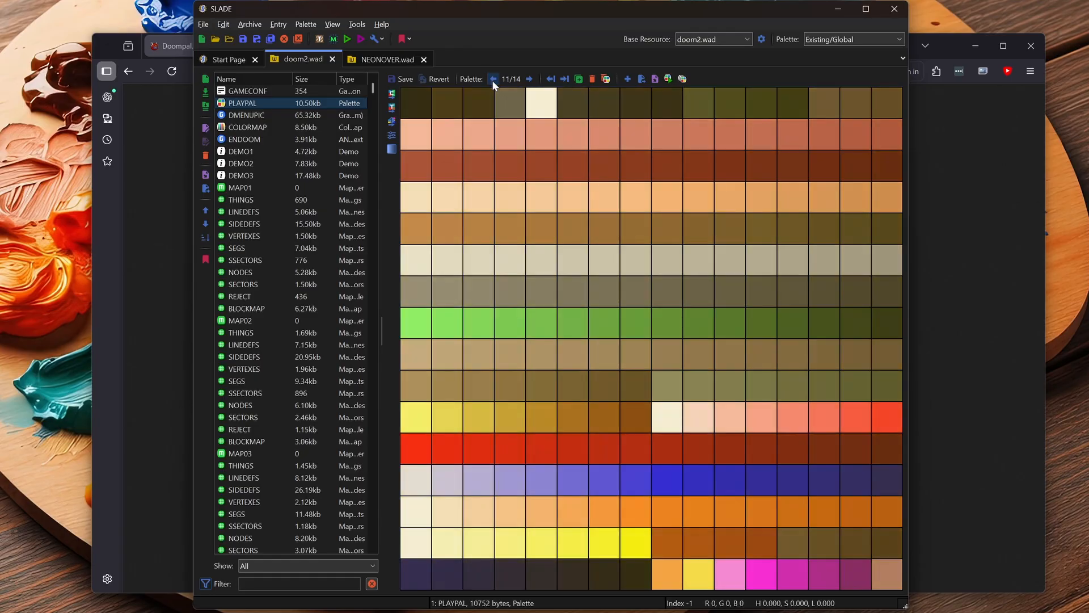
double_click(492, 79)
click(492, 80)
double_click(492, 79)
double_click(492, 80)
click(492, 79)
click(492, 79)
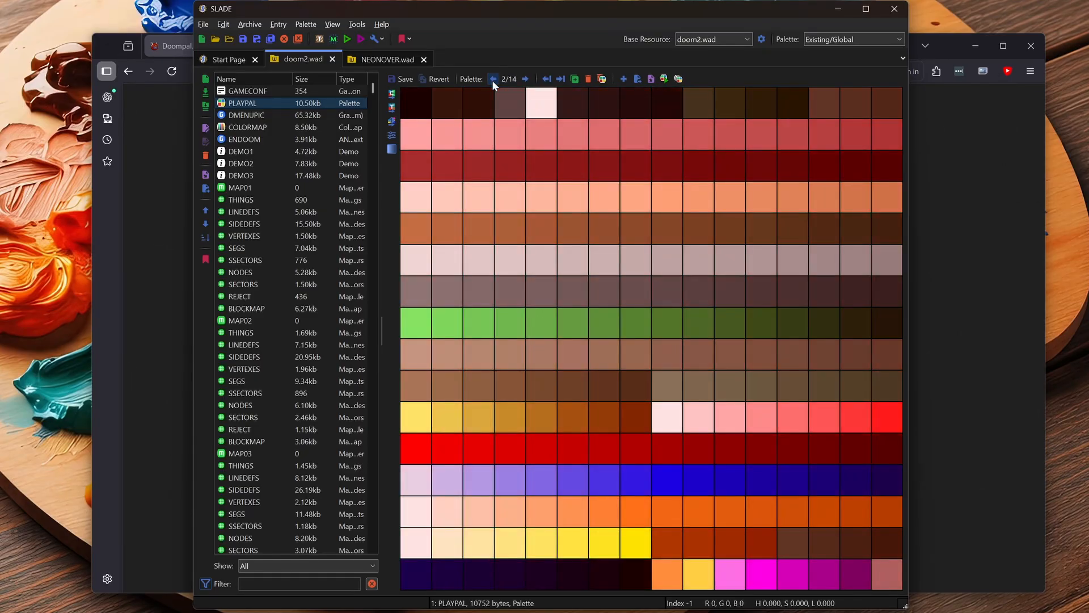
double_click(525, 79)
double_click(525, 79)
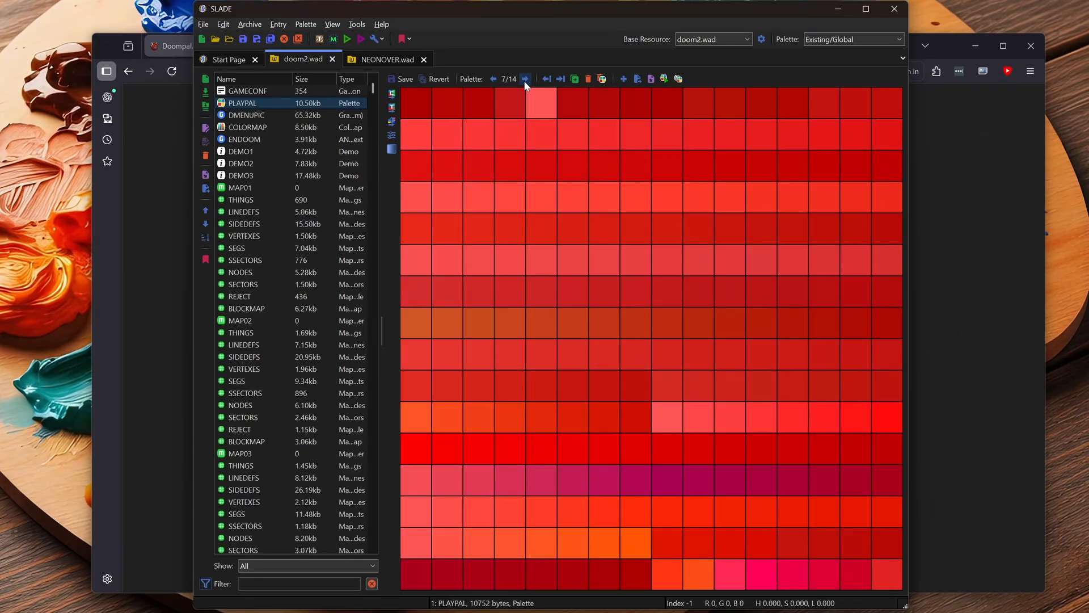
double_click(525, 79)
double_click(525, 79)
double_click(526, 80)
click(525, 80)
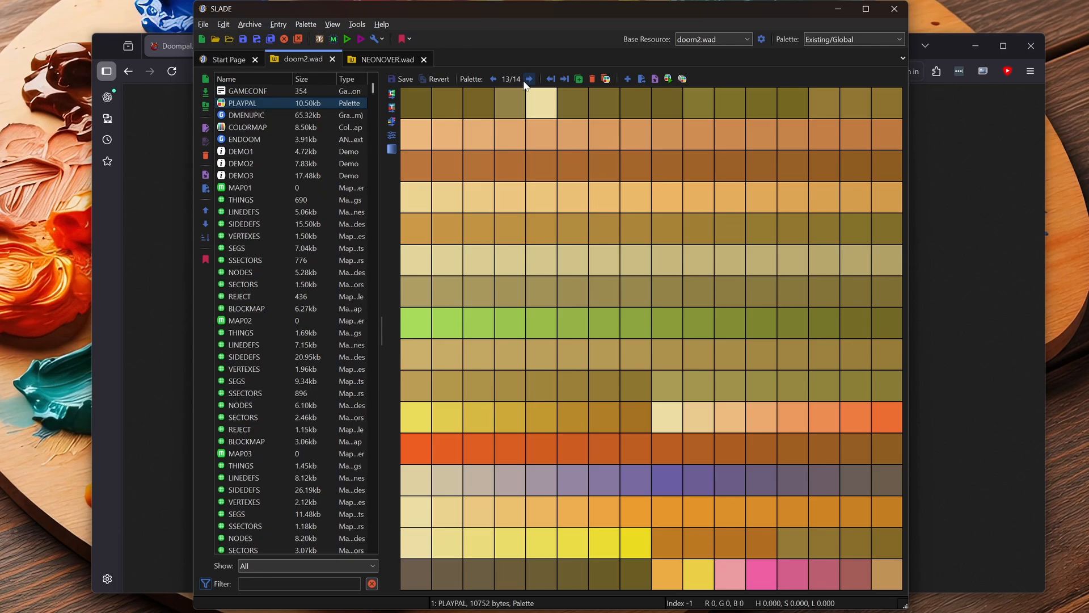
click(492, 80)
double_click(492, 80)
double_click(492, 80)
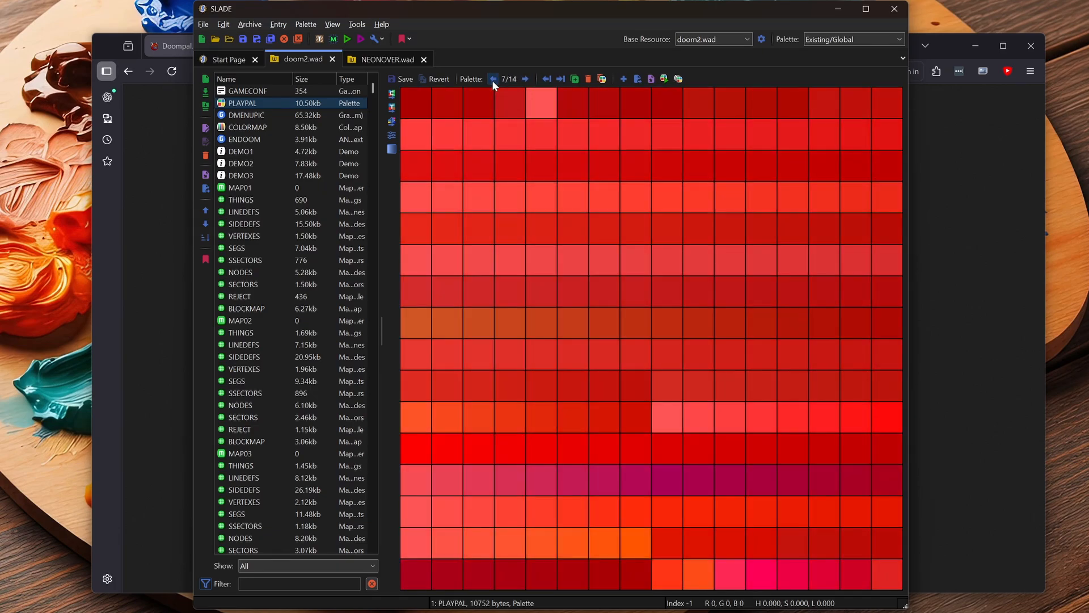
double_click(492, 80)
click(492, 80)
double_click(491, 80)
click(492, 80)
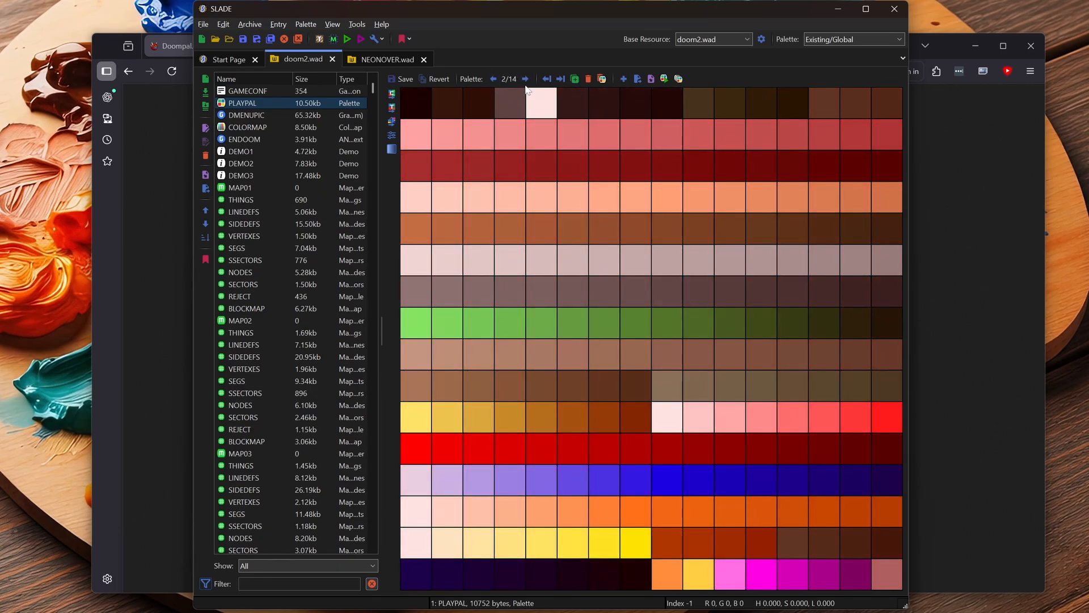
- Switch back and forth between palettes 14 and 1 of doom2.wad's PLAYPAL to compare the green tint with the base colours
click(492, 80)
click(492, 80)
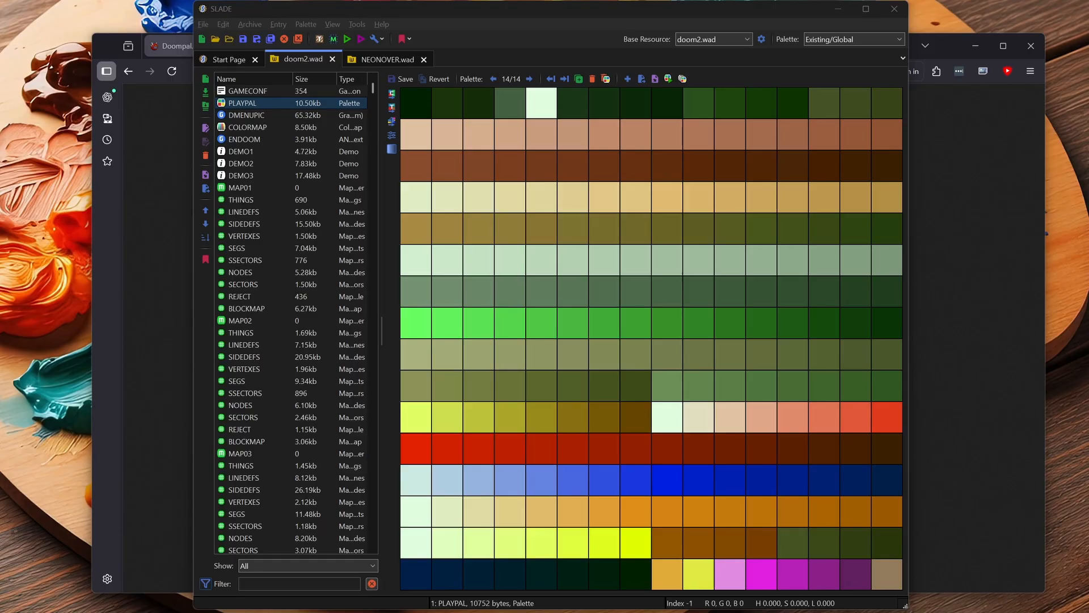
click(526, 79)
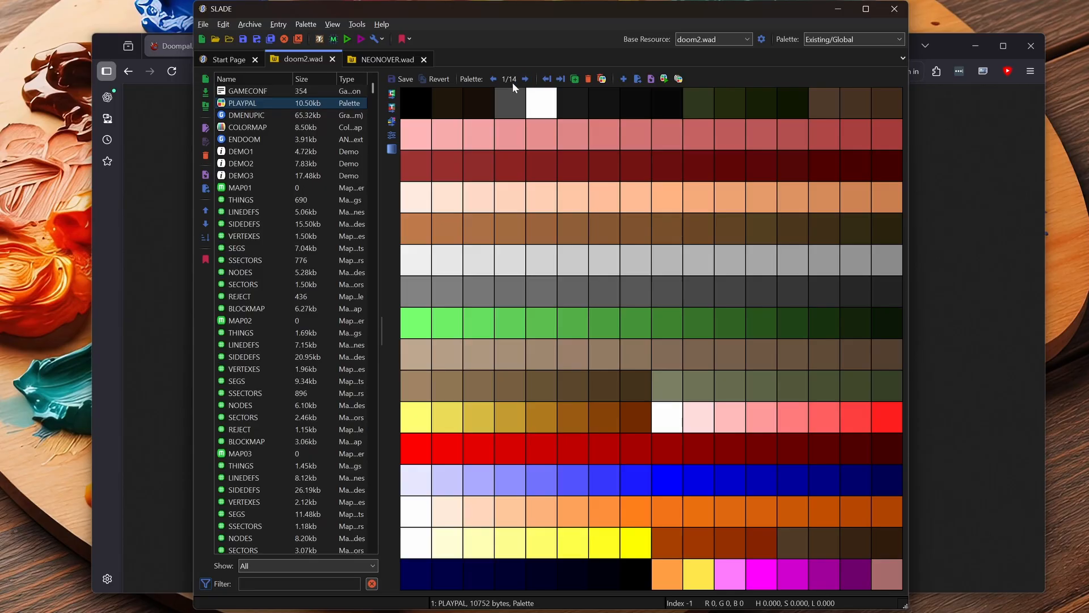
click(495, 79)
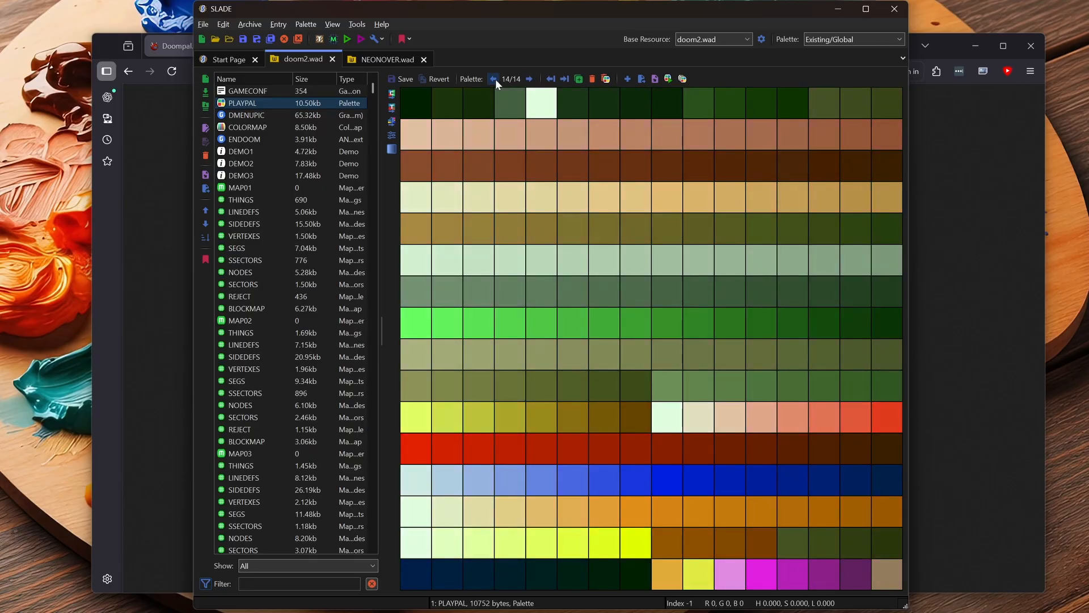
click(529, 79)
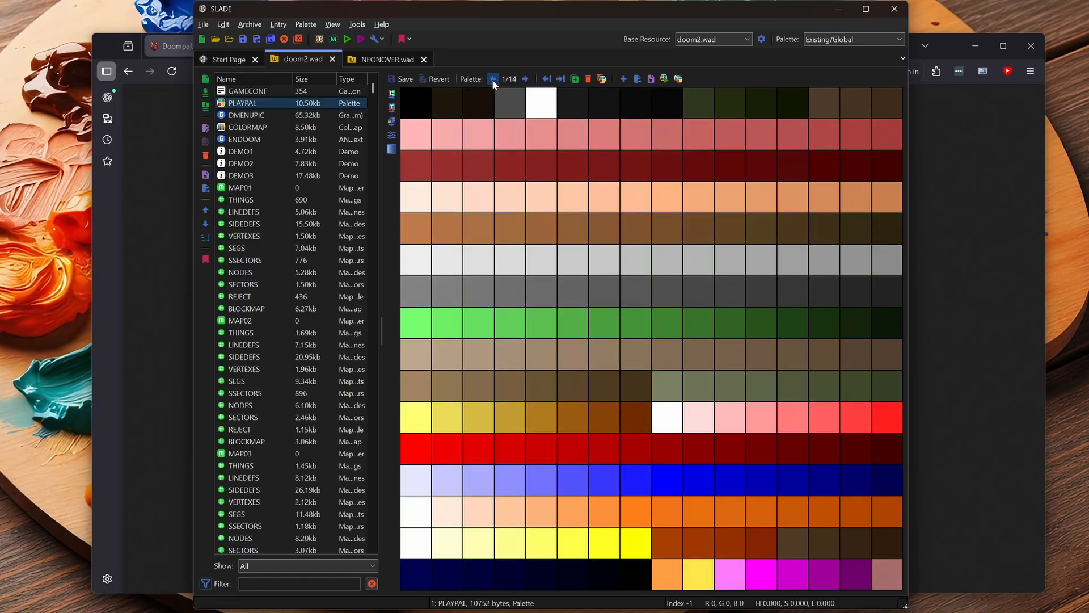
click(493, 79)
click(525, 79)
click(494, 79)
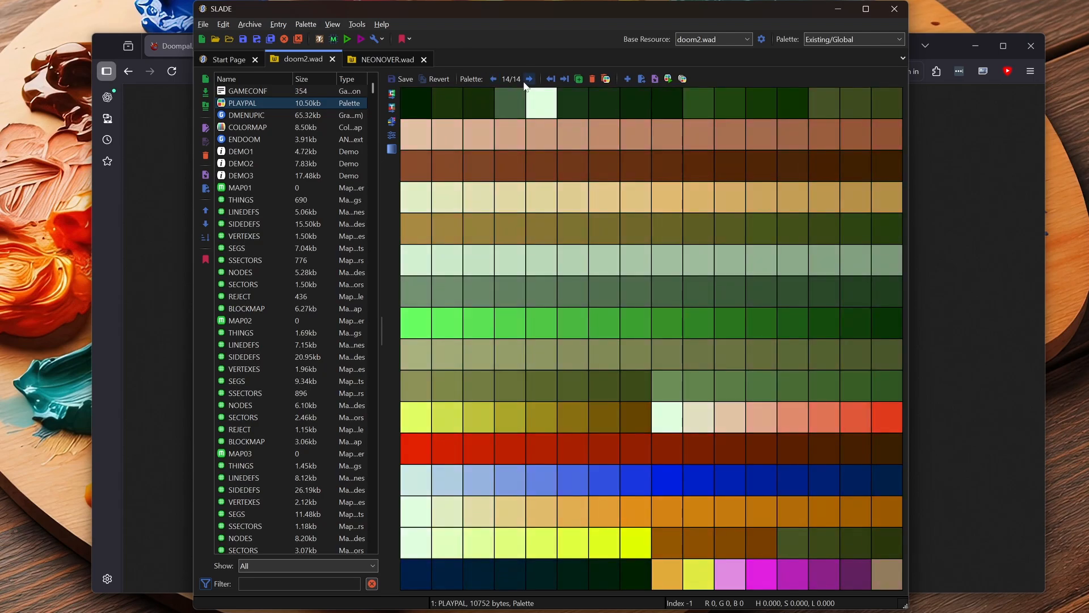
- Flip around palettes 13, 14 and 1 of doom2.wad's PLAYPAL to compare the green tint with its neighbours
click(527, 80)
click(493, 80)
click(494, 79)
click(528, 80)
click(528, 80)
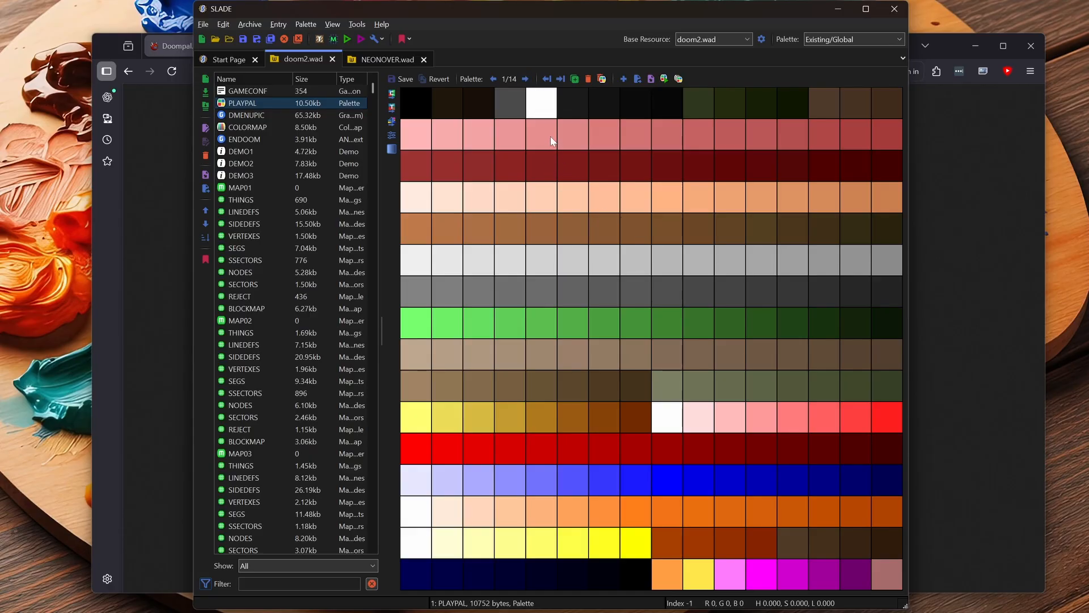
click(493, 79)
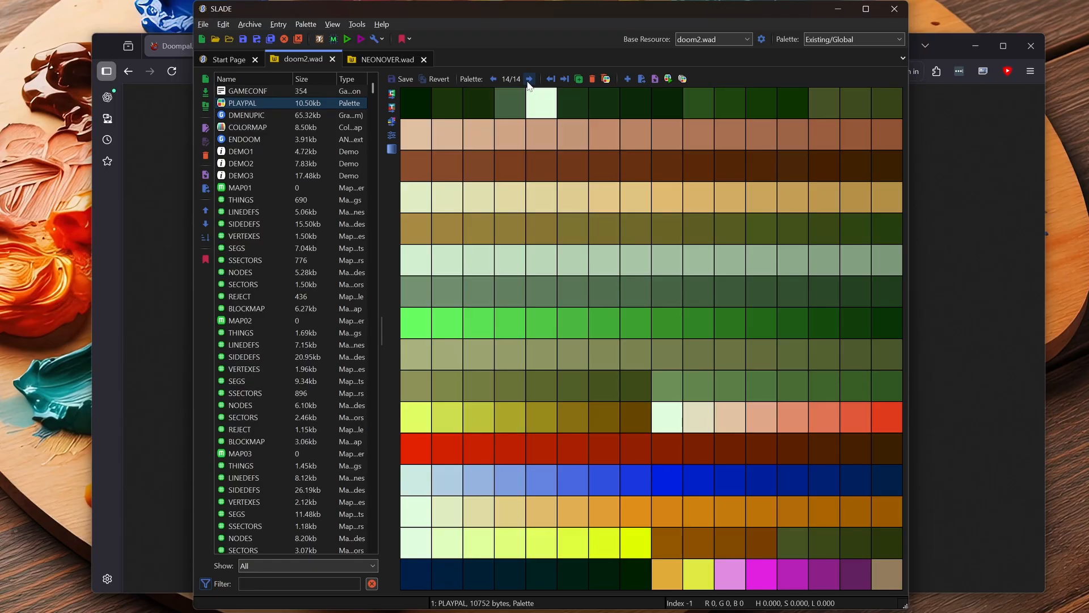
- Step backwards from palette 14 to palette 2 of doom2.wad's PLAYPAL to review the yellow and red tints
click(494, 79)
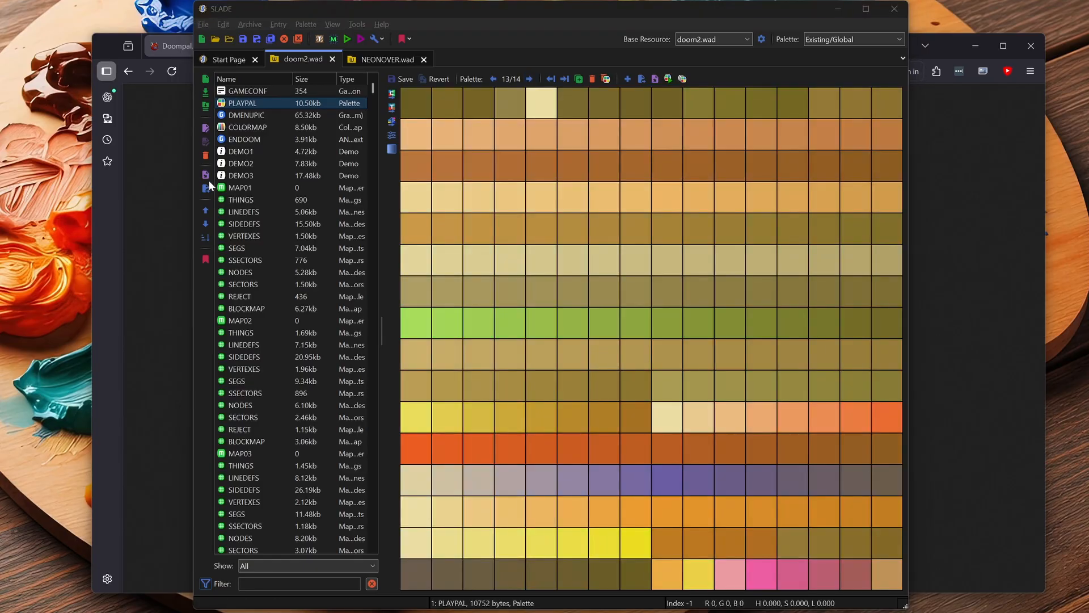
click(493, 79)
click(492, 79)
click(492, 79)
click(492, 79)
click(492, 79)
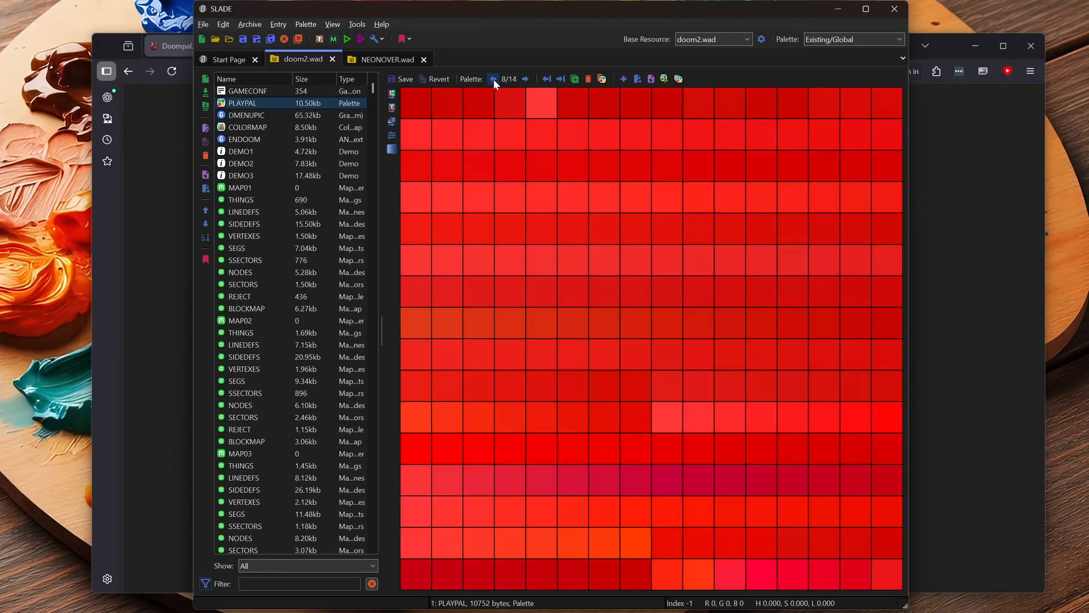
click(492, 79)
click(492, 79)
click(492, 80)
click(492, 79)
click(493, 80)
click(492, 79)
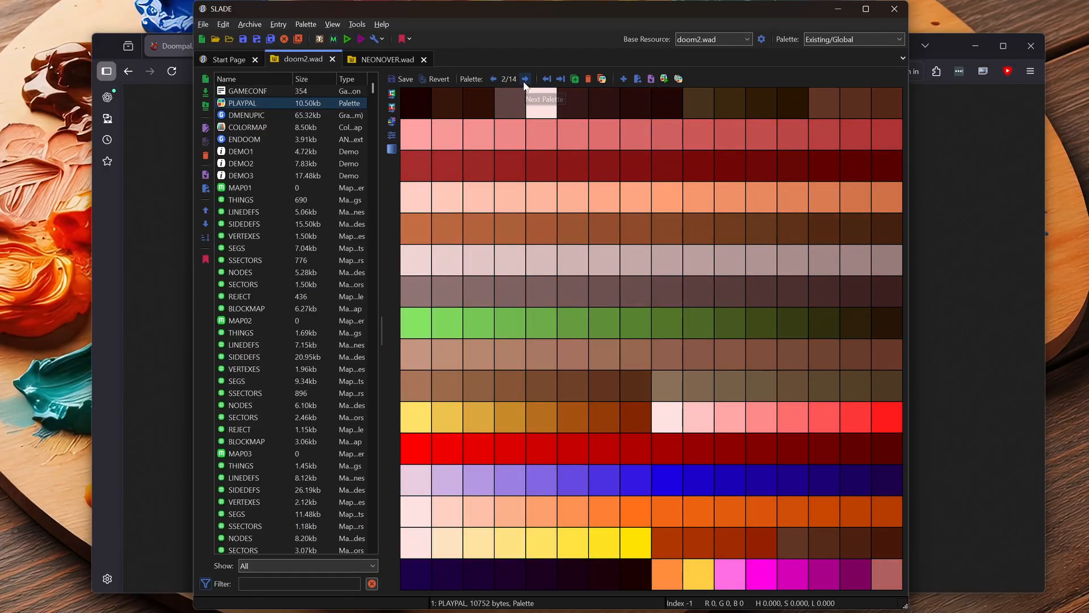
- Advance from palette 2 to palette 13 of doom2.wad's PLAYPAL and step back again to review the tint progression
click(526, 79)
click(526, 79)
click(526, 79)
click(526, 79)
click(526, 79)
click(526, 79)
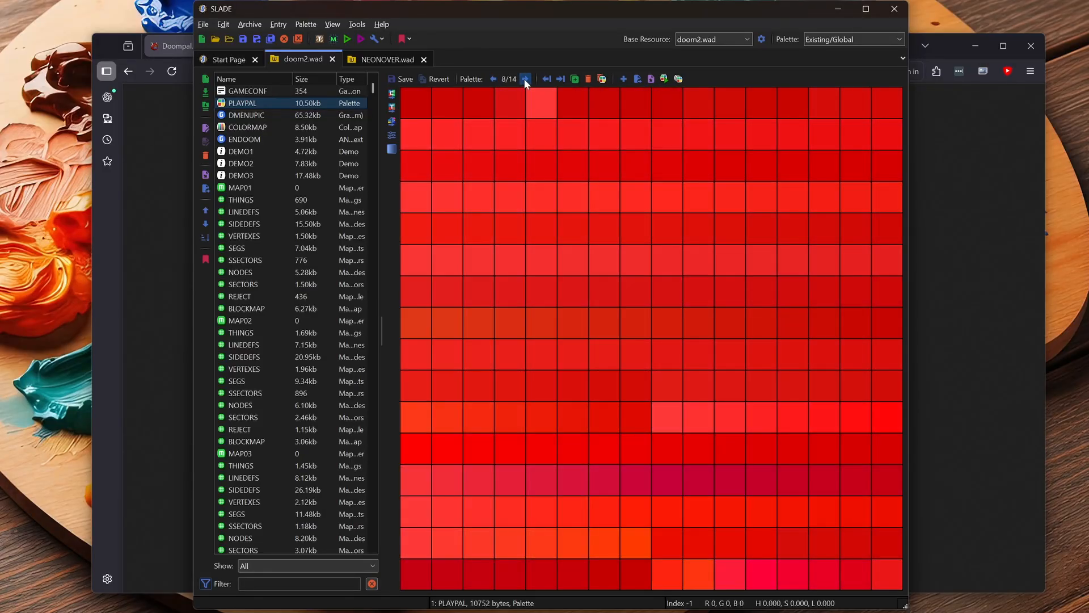
click(526, 78)
click(526, 79)
click(526, 79)
click(526, 79)
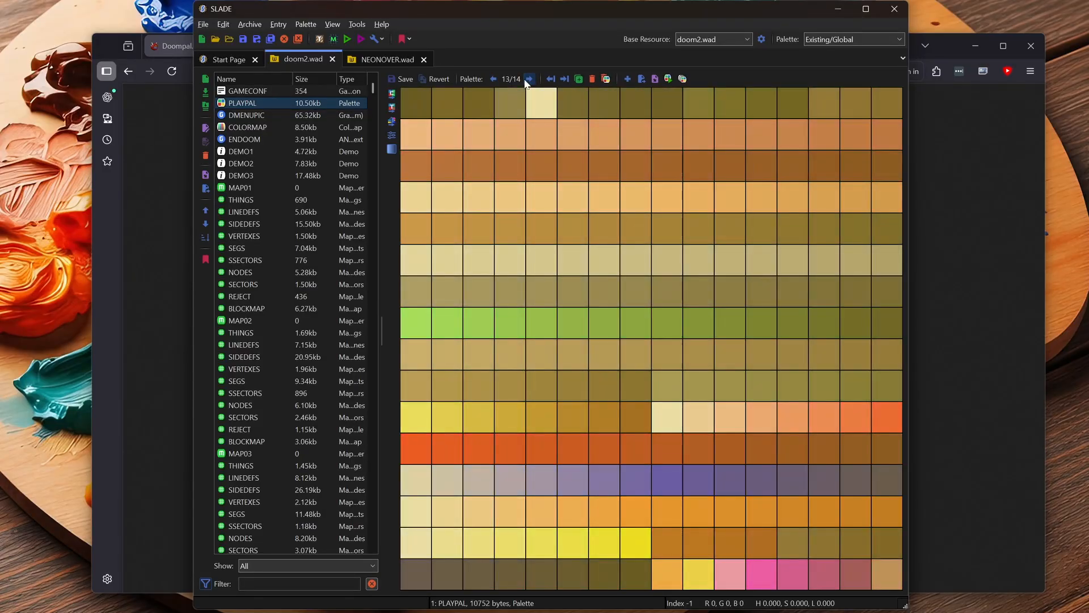
click(492, 79)
click(492, 79)
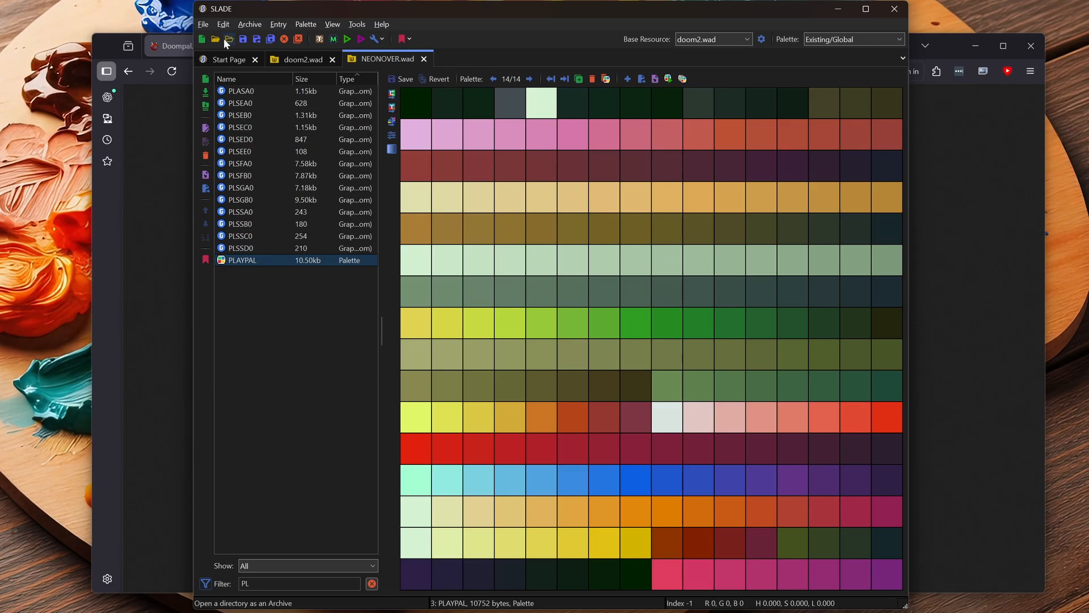
- Compare the green-tinted palette 14 of doom2.wad with palette 14 of NEONOVER.wad by switching between the two archives
click(303, 59)
click(494, 79)
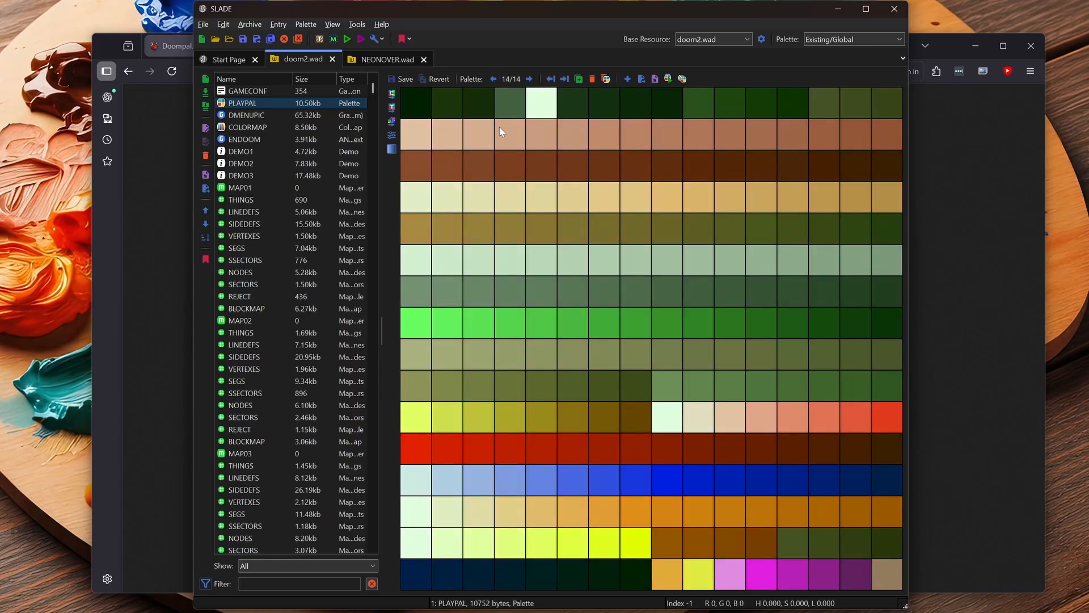
click(353, 60)
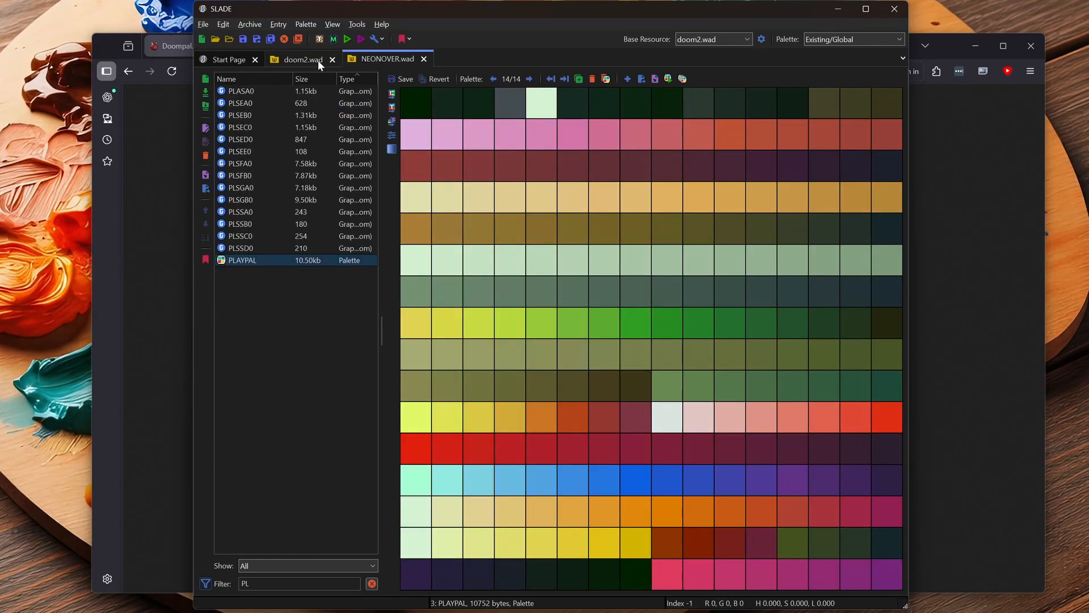
click(315, 59)
click(392, 59)
click(318, 60)
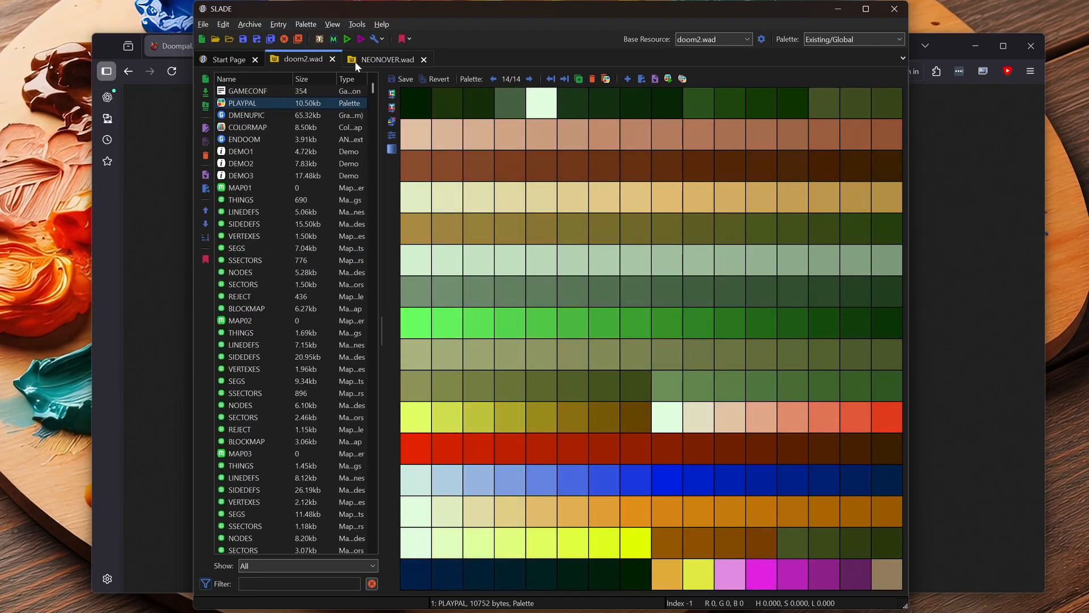
click(391, 59)
- Show palette 1 in both NEONOVER.wad and doom2.wad and switch between the archives to compare the base colours
click(529, 79)
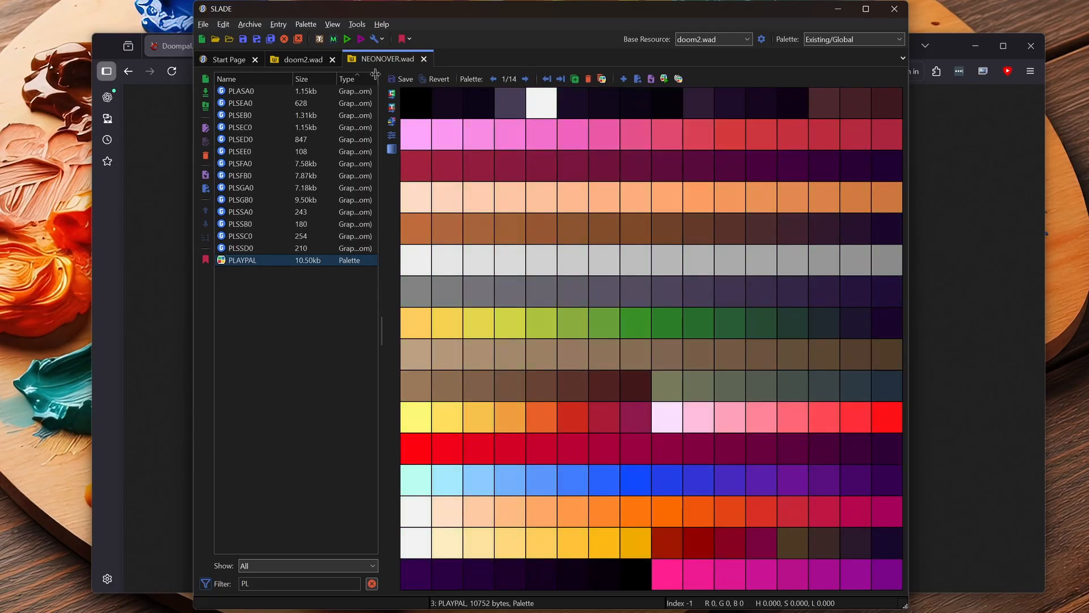
click(315, 62)
click(527, 79)
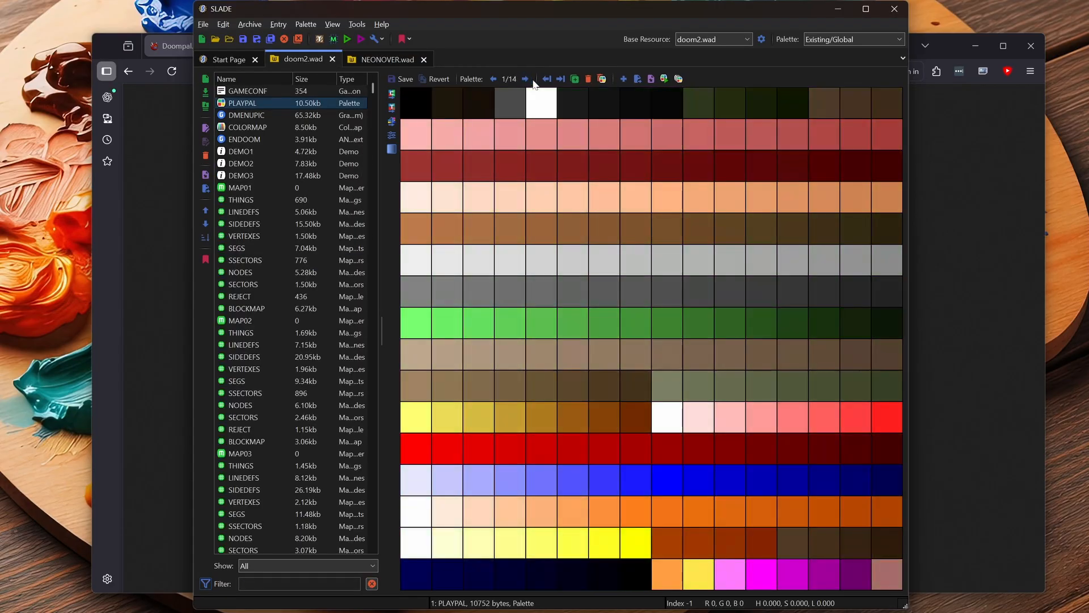
click(379, 60)
click(301, 60)
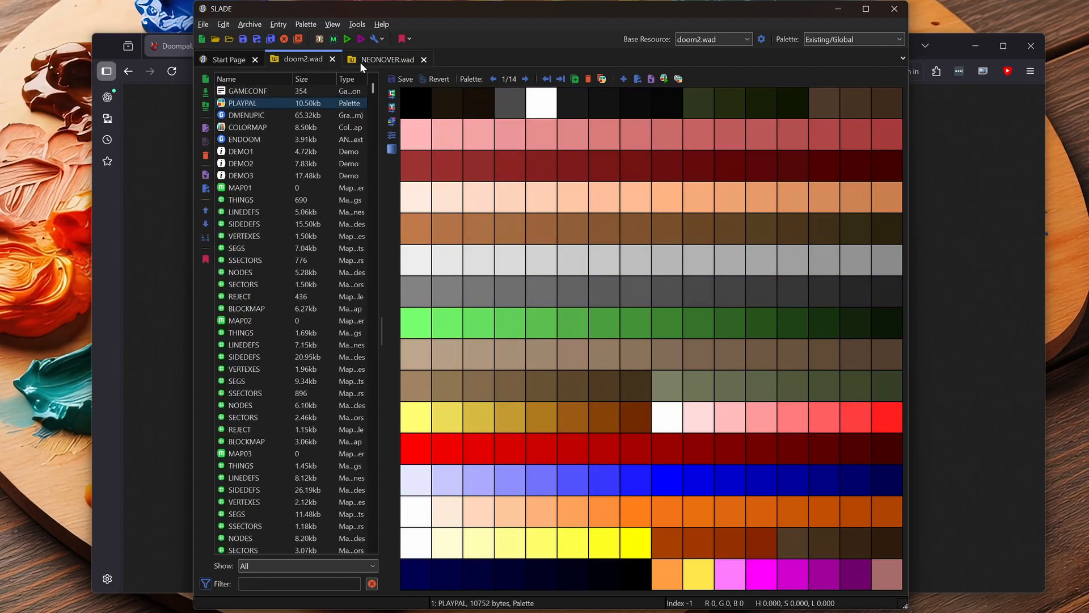
click(388, 62)
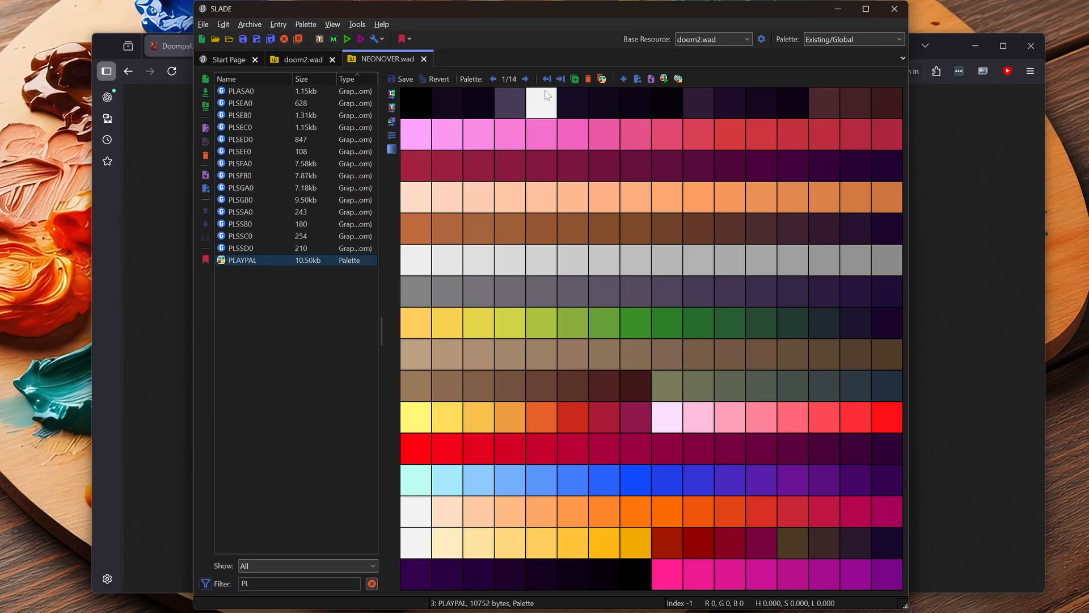
- Advance through NEONOVER.wad's PLAYPAL from palette 1 past palette 12 to examine its red and yellow tints
click(525, 79)
click(525, 79)
click(525, 79)
click(524, 80)
click(525, 80)
click(525, 79)
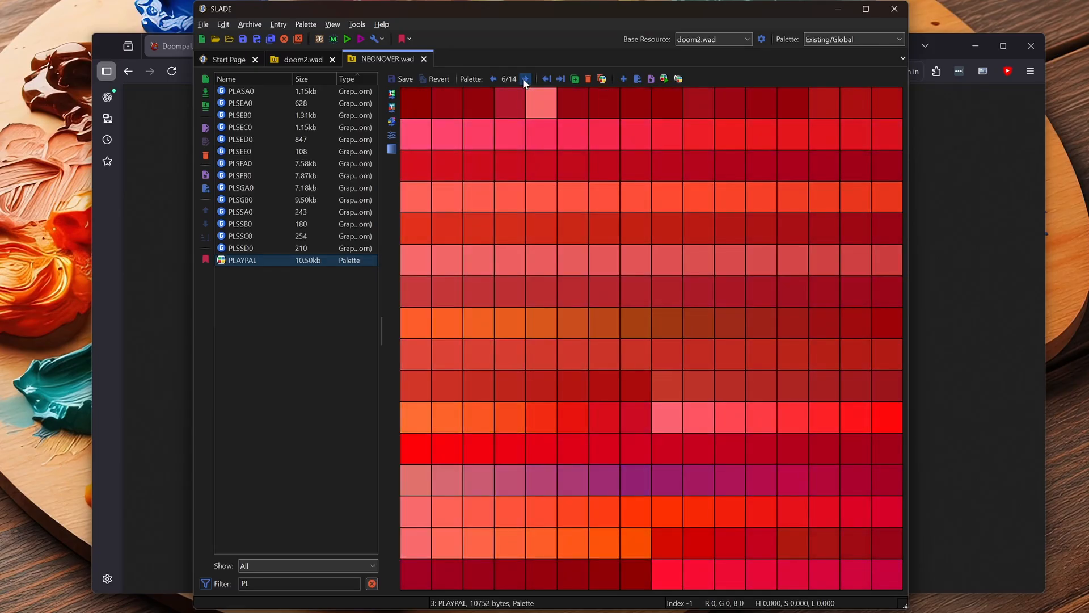
click(525, 79)
click(525, 80)
click(524, 79)
click(525, 80)
click(524, 79)
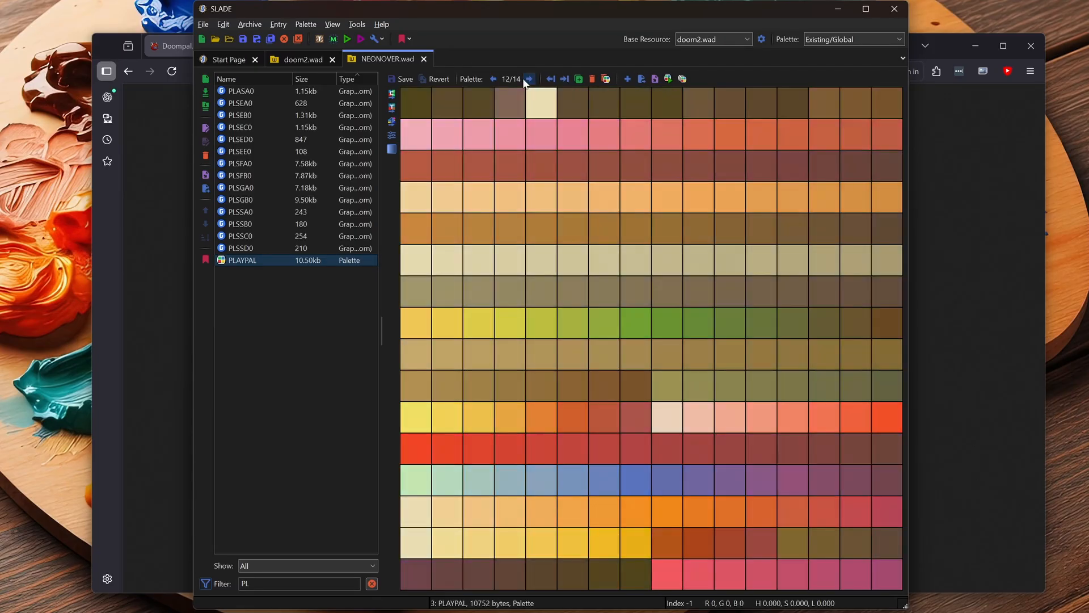
click(524, 79)
- Step NEONOVER.wad's PLAYPAL back to palette 1, then start forward again to review how the tints build up
click(494, 79)
click(494, 80)
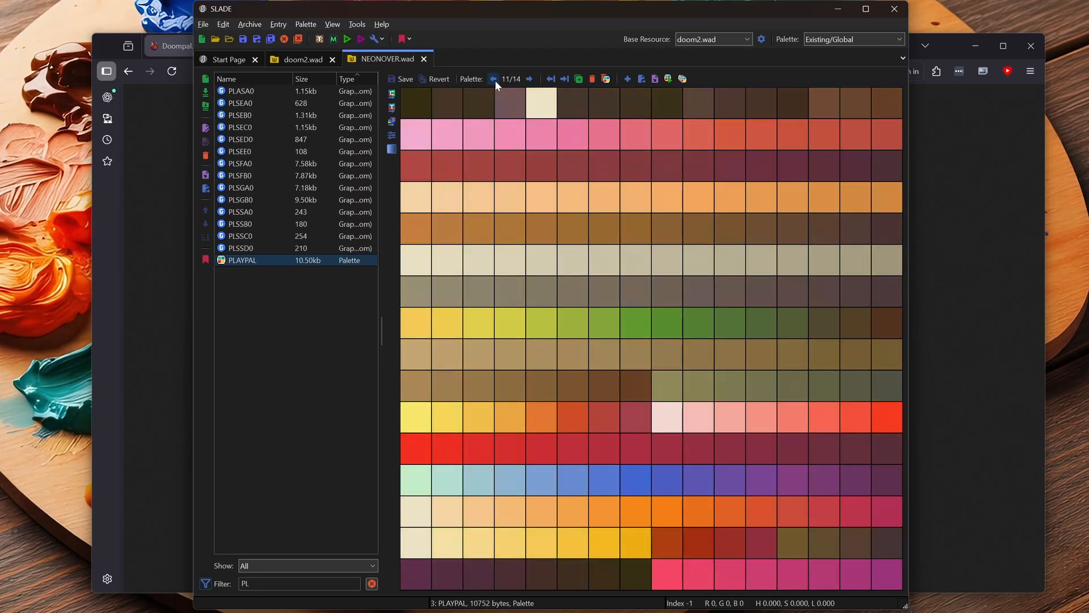
click(494, 80)
click(494, 79)
click(494, 80)
click(494, 80)
click(494, 80)
click(495, 80)
click(494, 80)
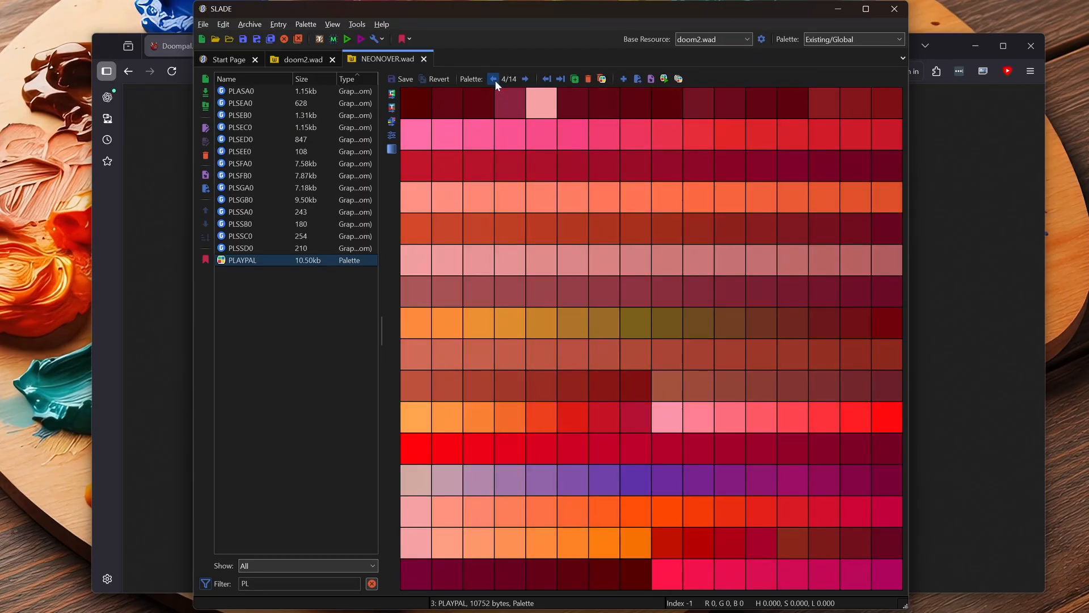
click(494, 79)
click(495, 79)
click(495, 80)
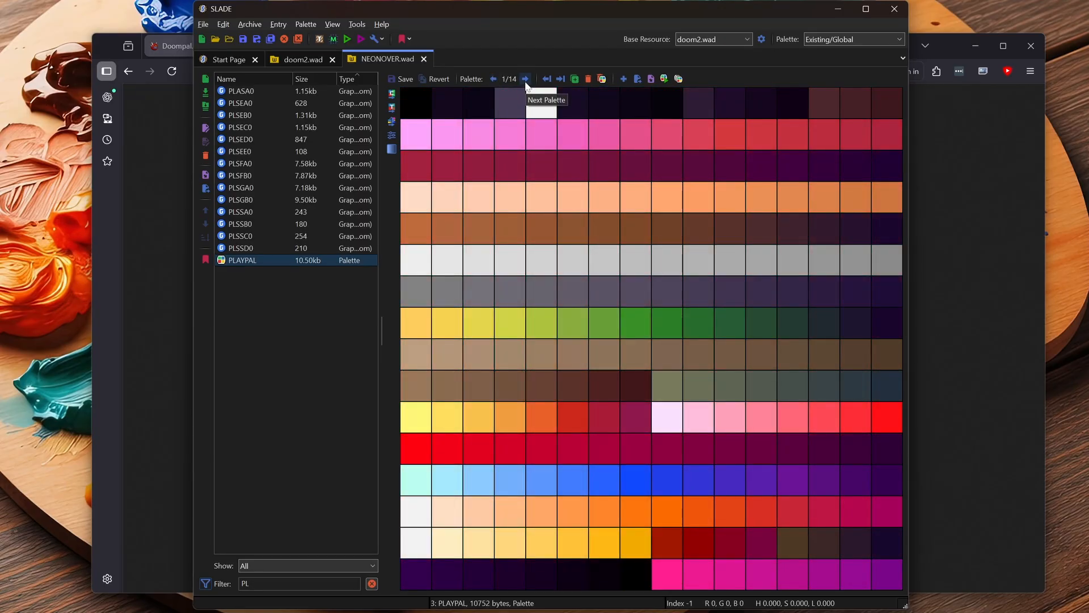
click(526, 79)
click(525, 80)
click(525, 80)
click(526, 79)
click(526, 79)
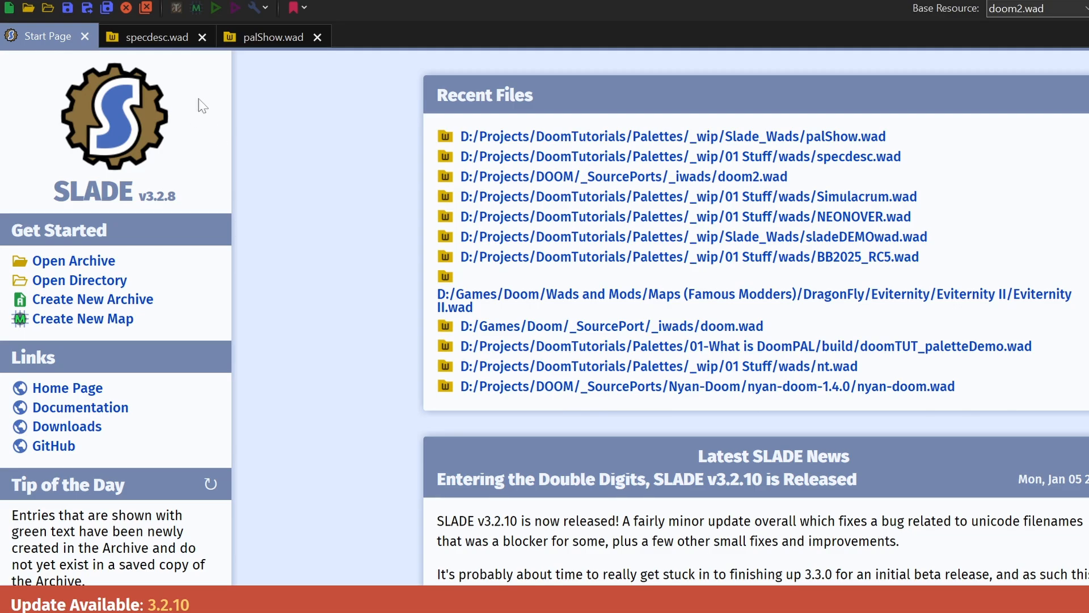
- Switch to palShow.wad and view its three TROOA1 sprites
click(261, 39)
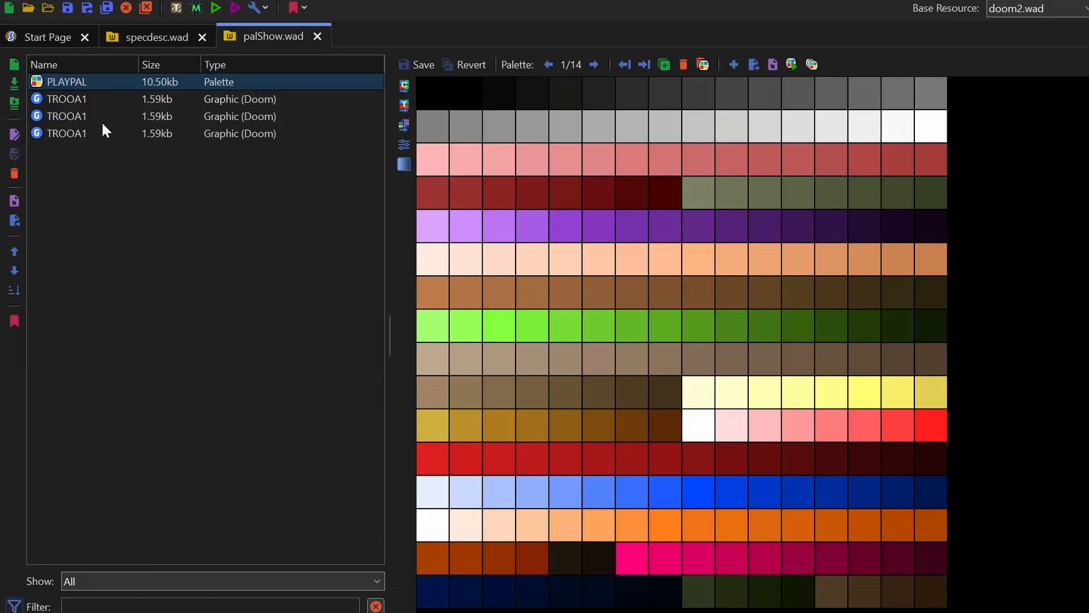
click(68, 99)
click(69, 117)
click(69, 133)
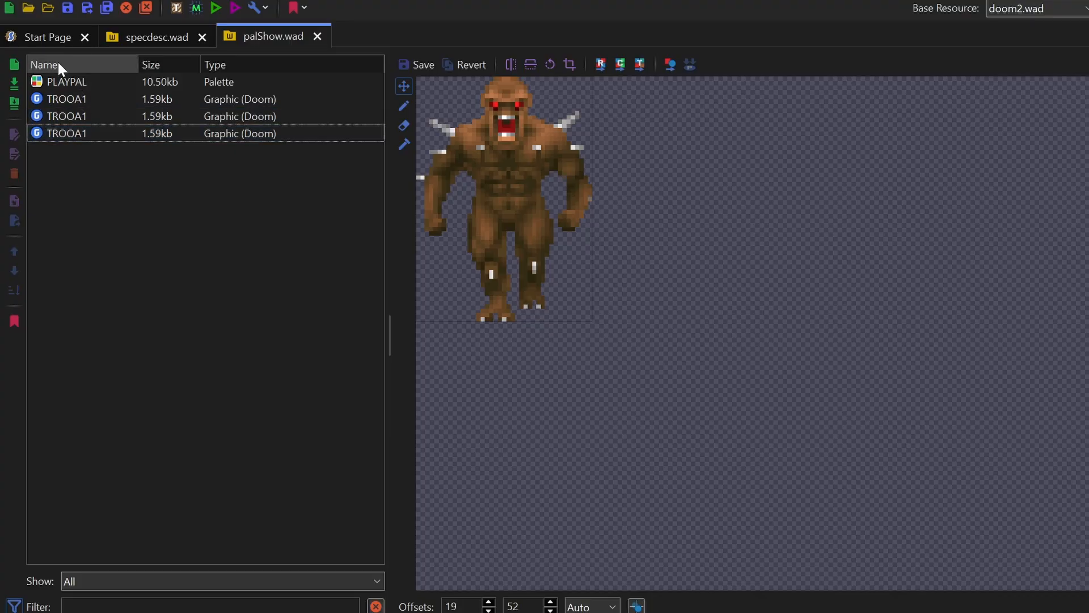
- Delete the PLAYPAL and all three TROOA1 entries from palShow.wad and save the archive
key(ctrl+a)
key(Delete)
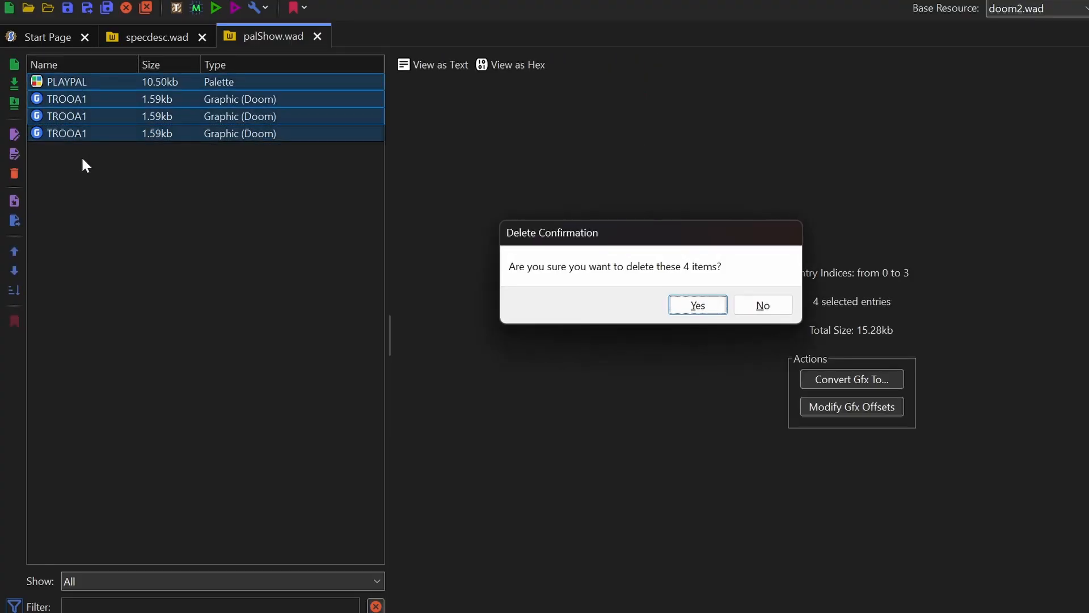
click(698, 306)
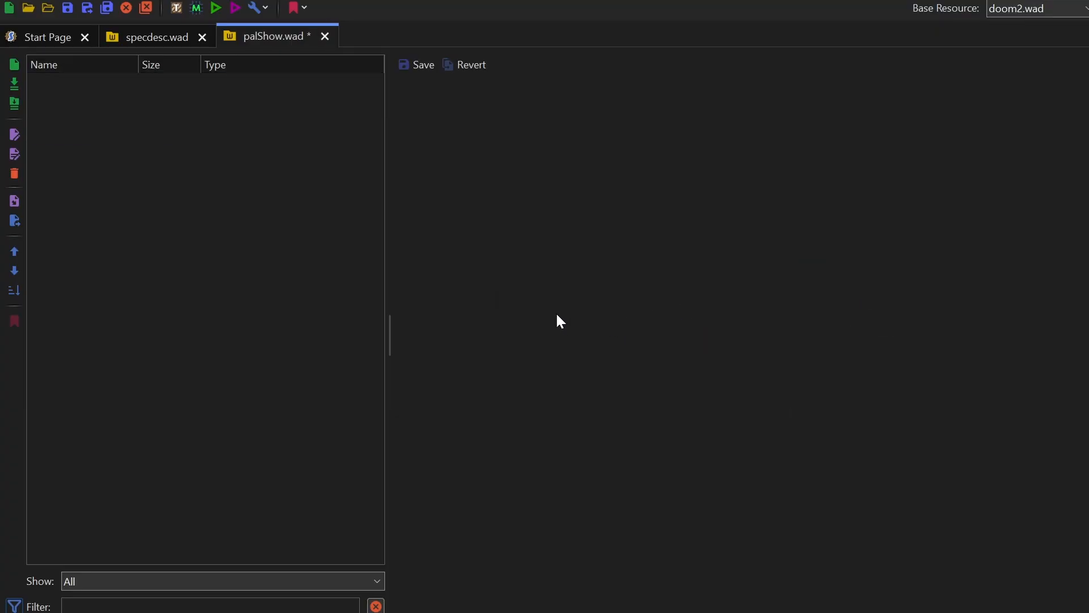
key(ctrl+s)
- Export specdesc.wad's PLAYPAL palette as a PNG file into the Spectrum Decent folder
click(141, 36)
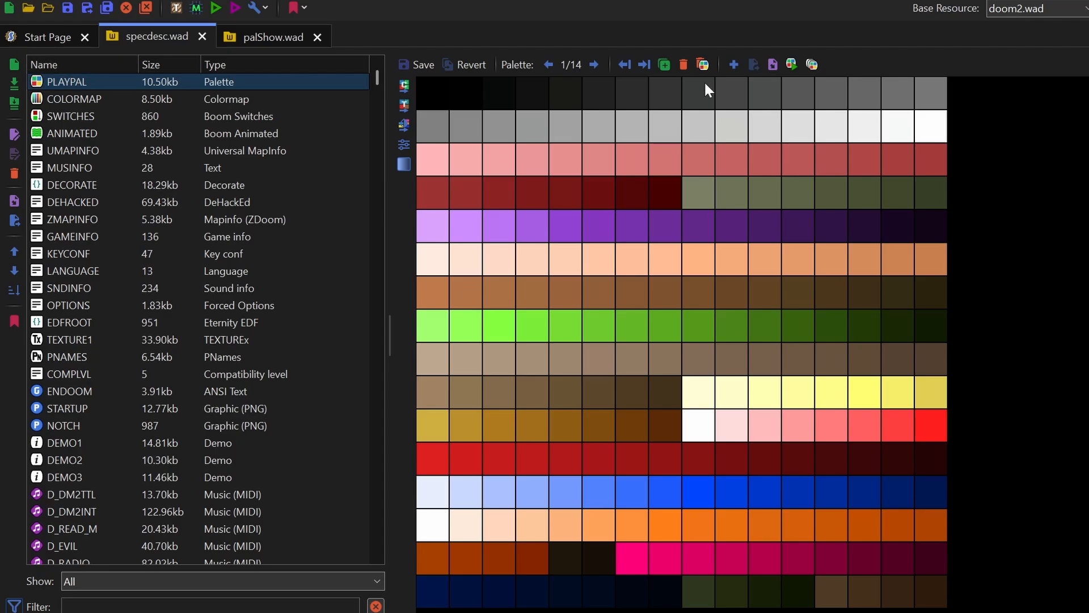
click(753, 61)
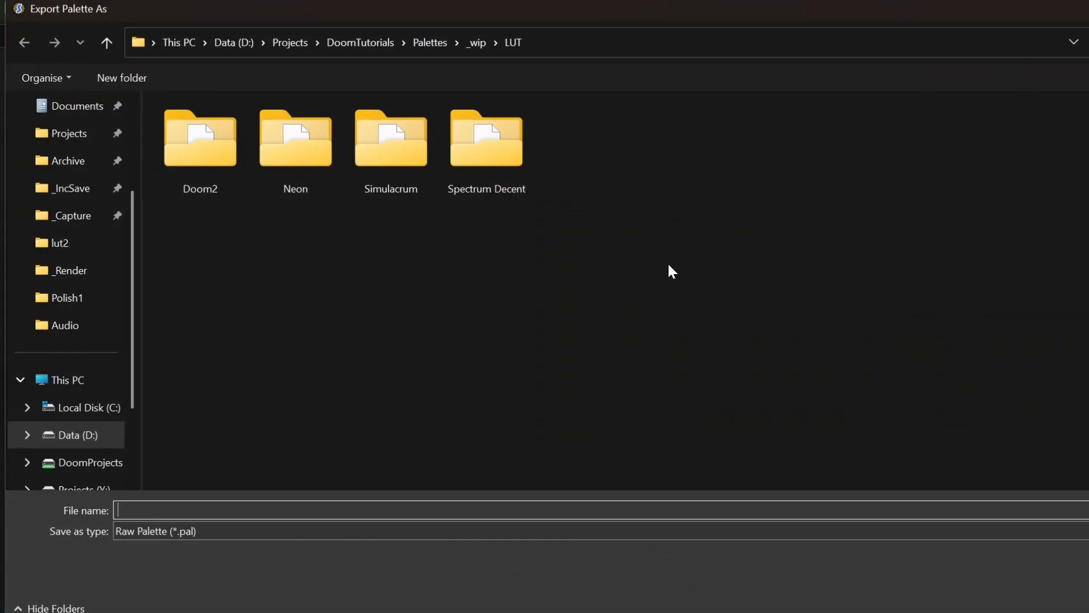
click(244, 532)
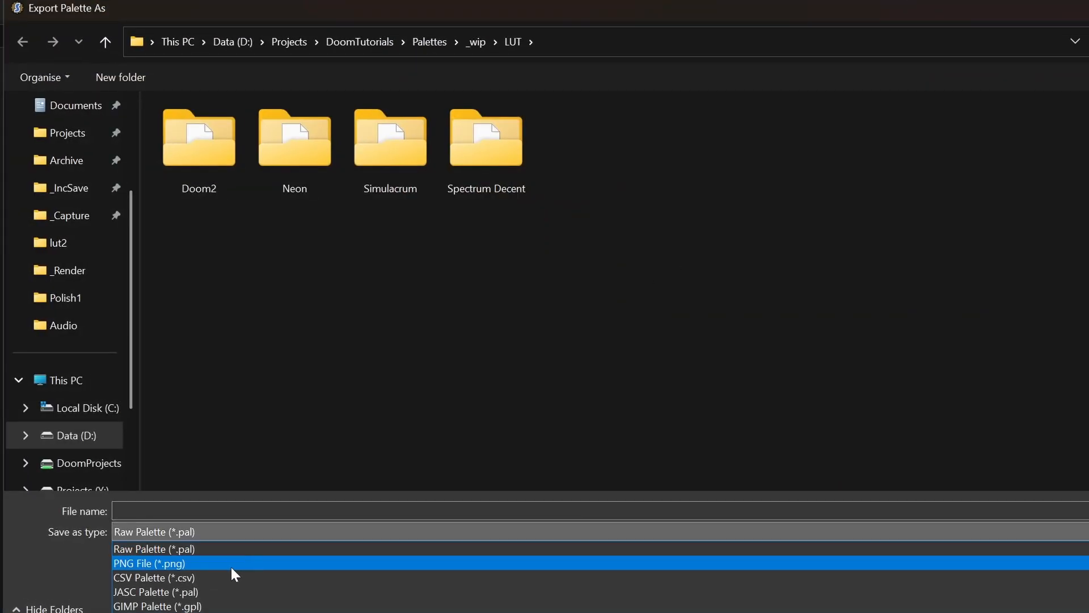
click(231, 565)
double_click(505, 152)
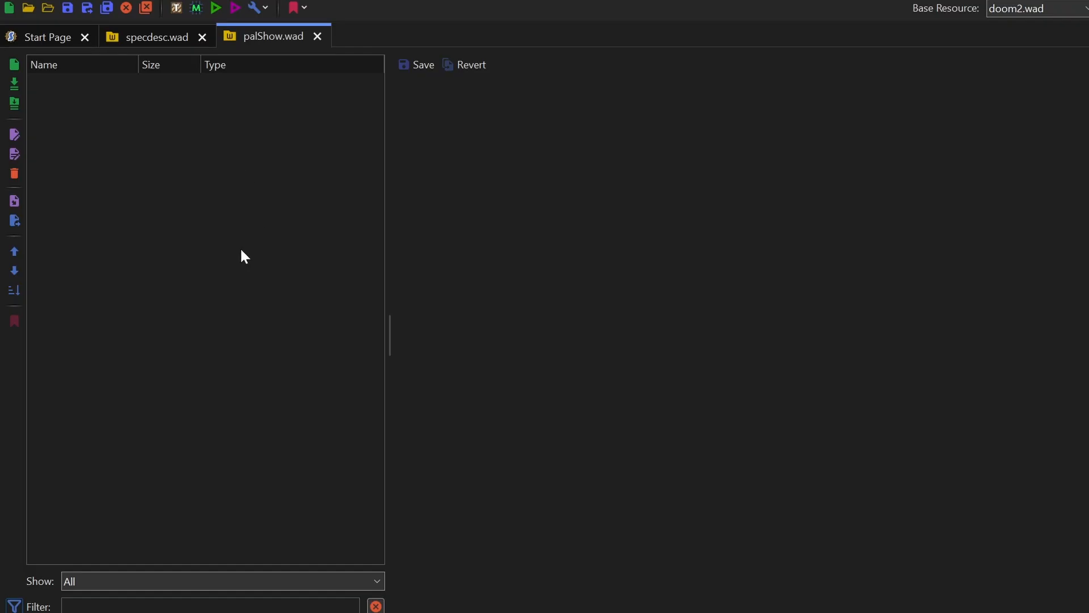
- Create a Palette entry named PlayPal in palShow.wad from the Existing/Global base palette and save the archive
right_click(163, 159)
click(211, 239)
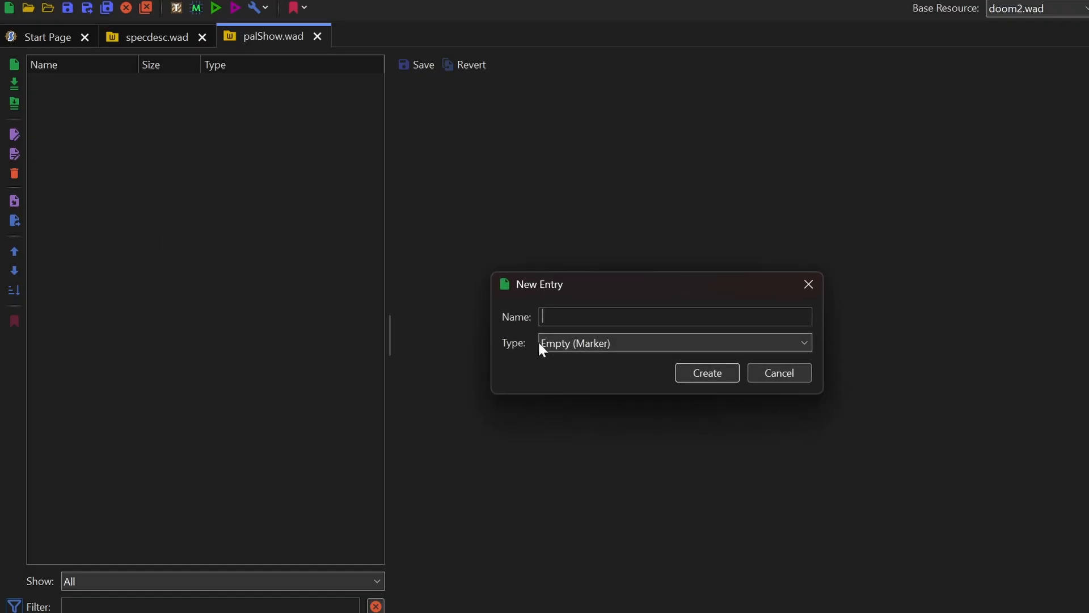
click(621, 345)
click(591, 392)
click(587, 317)
text(PlayPal)
click(714, 376)
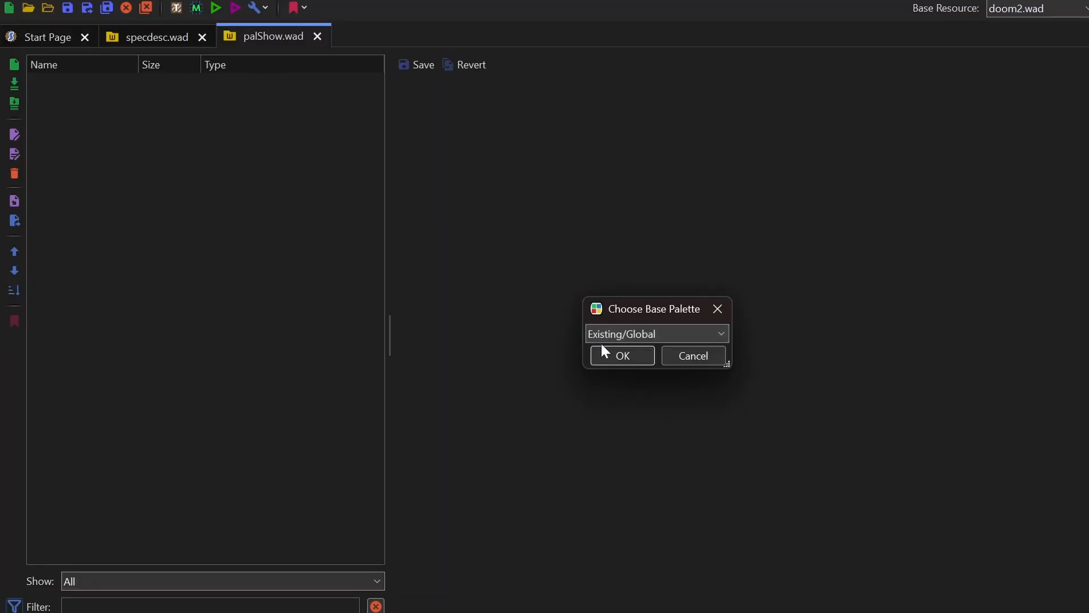
click(629, 357)
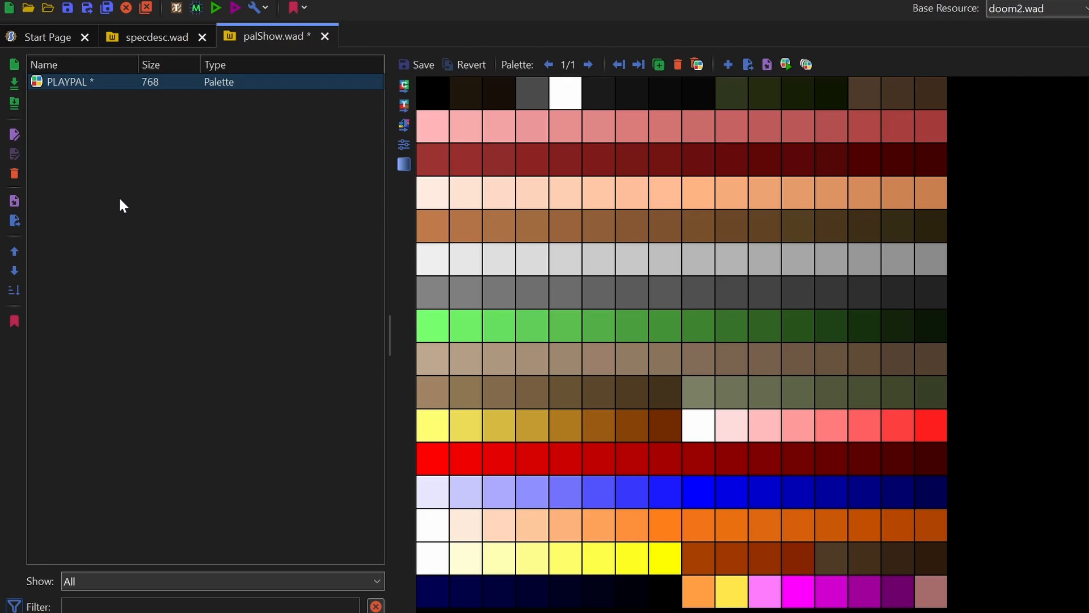
key(ctrl+s)
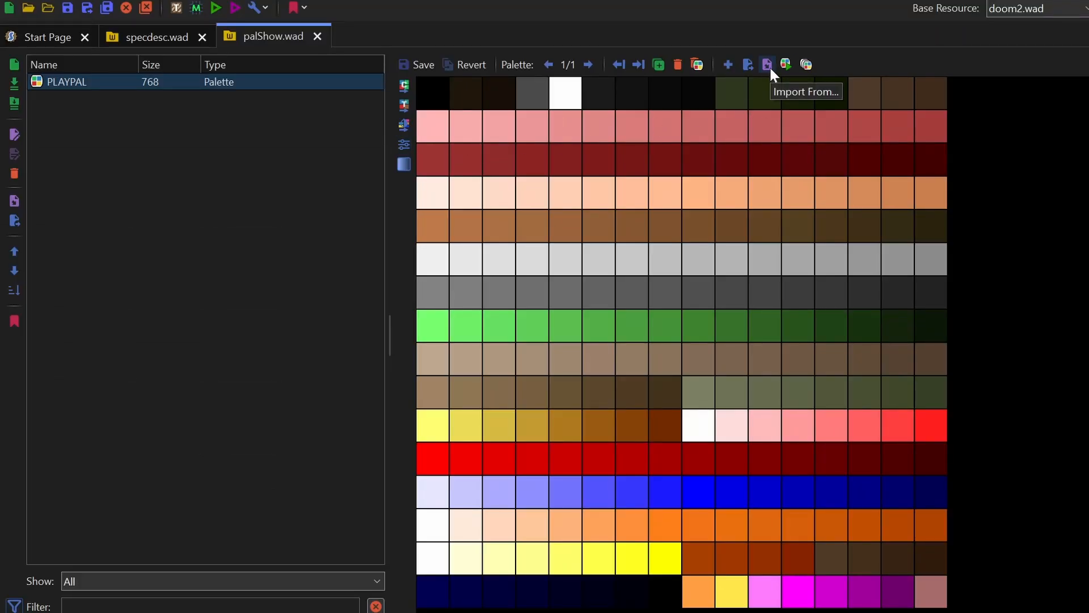
- Import Spectrum_pal0.png from the Spectrum Decent folder into palShow.wad's PLAYPAL and save the archive with the entry changes
click(768, 65)
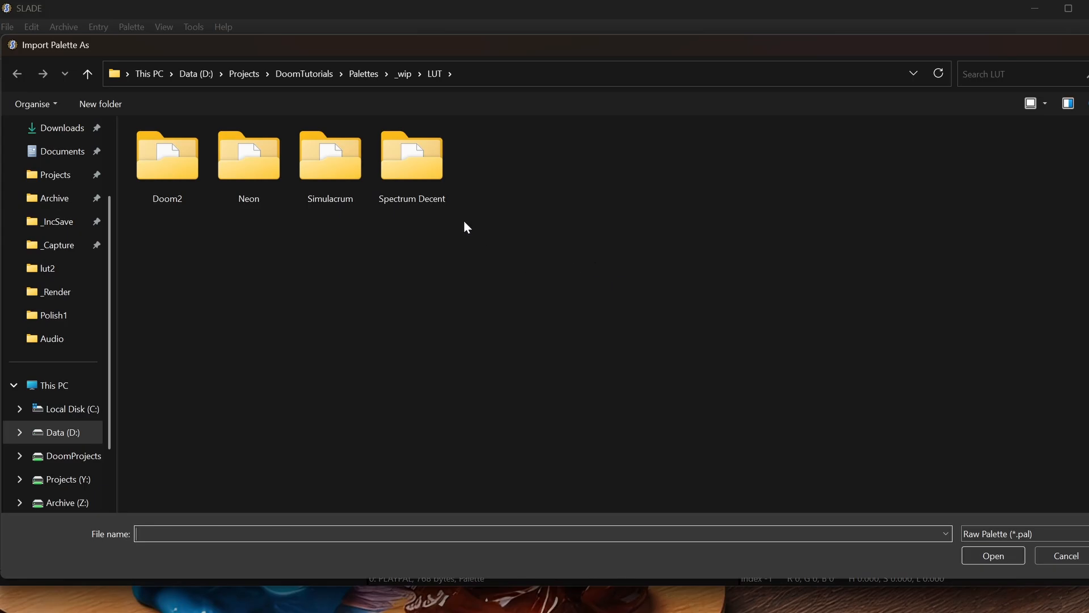
double_click(405, 182)
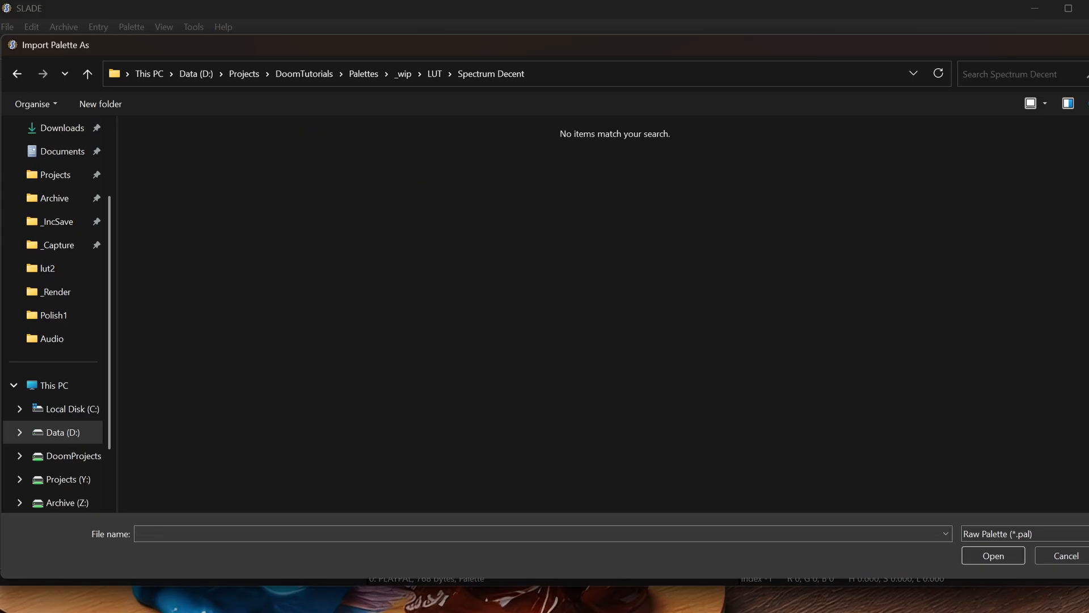
click(1070, 534)
click(1052, 560)
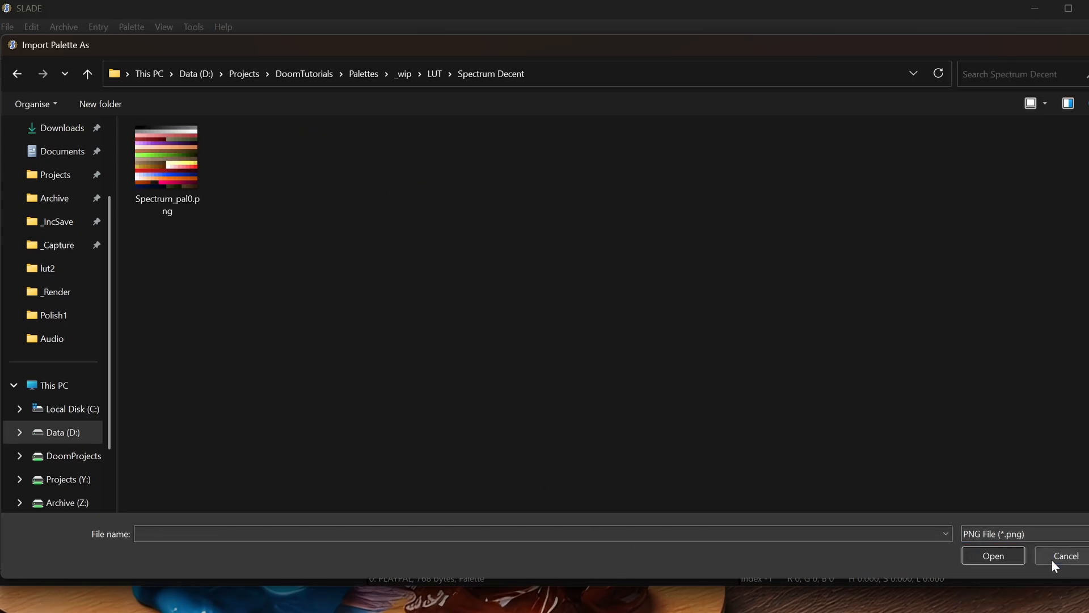
click(182, 177)
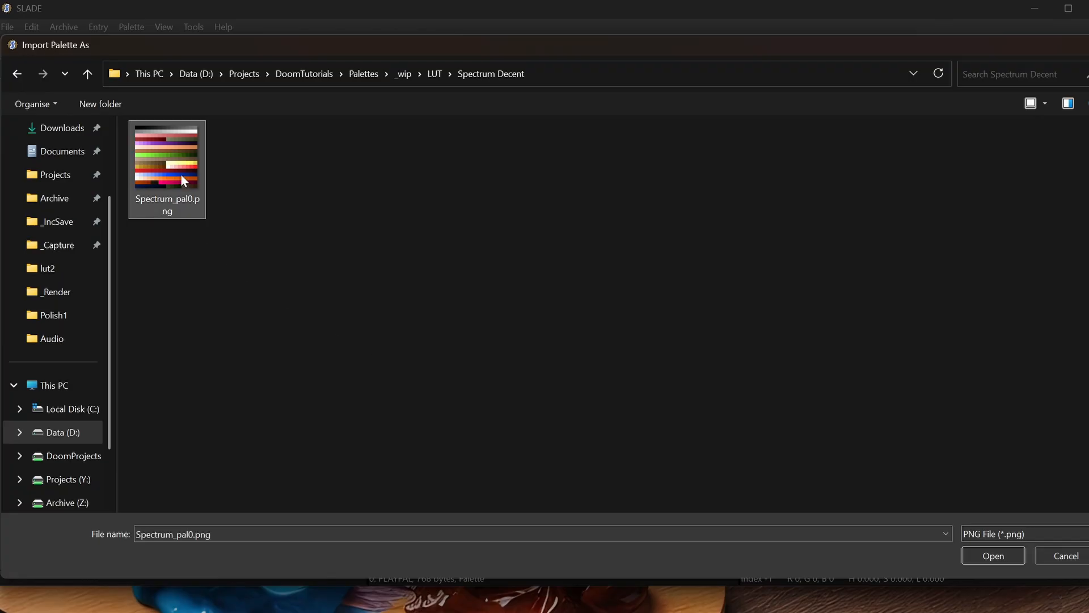
click(985, 556)
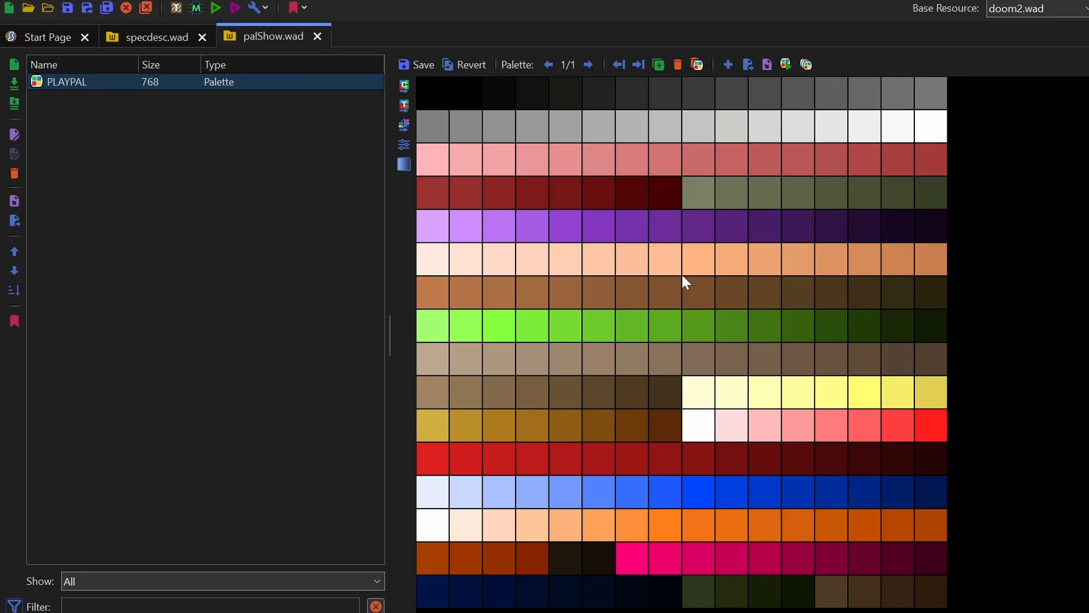
key(ctrl+s)
click(690, 305)
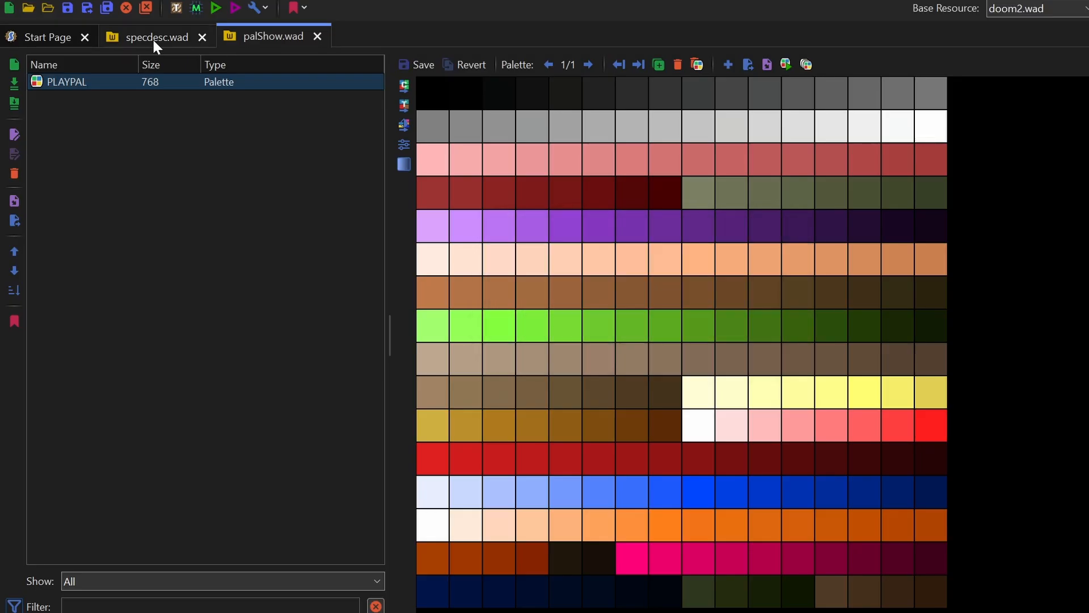
- Compare the first PLAYPAL palette in specdesc.wad with the imported one in palShow.wad
click(151, 37)
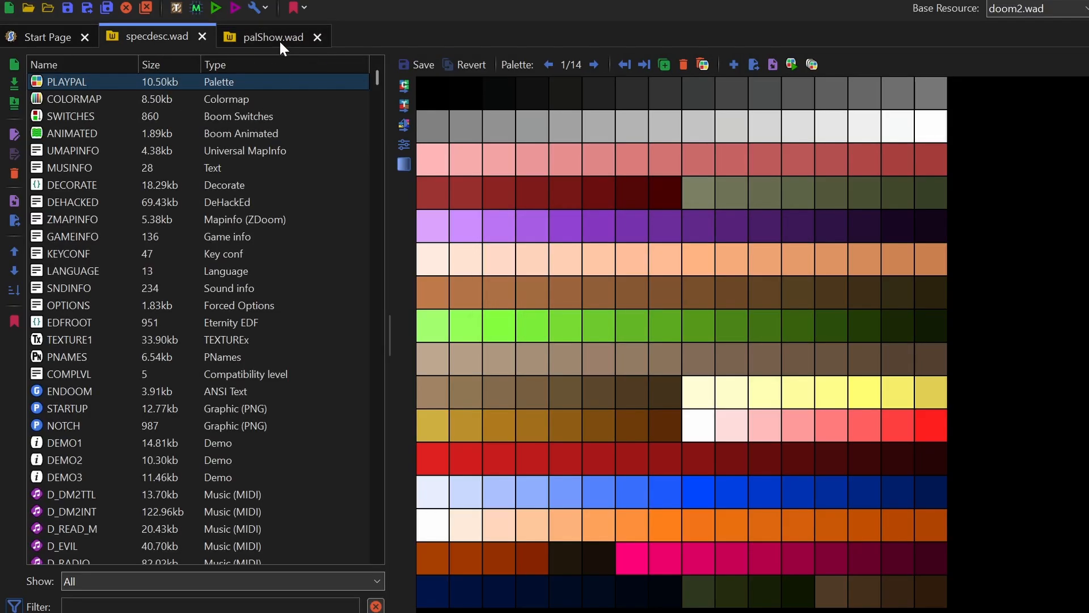
click(276, 41)
click(159, 37)
click(256, 37)
click(156, 41)
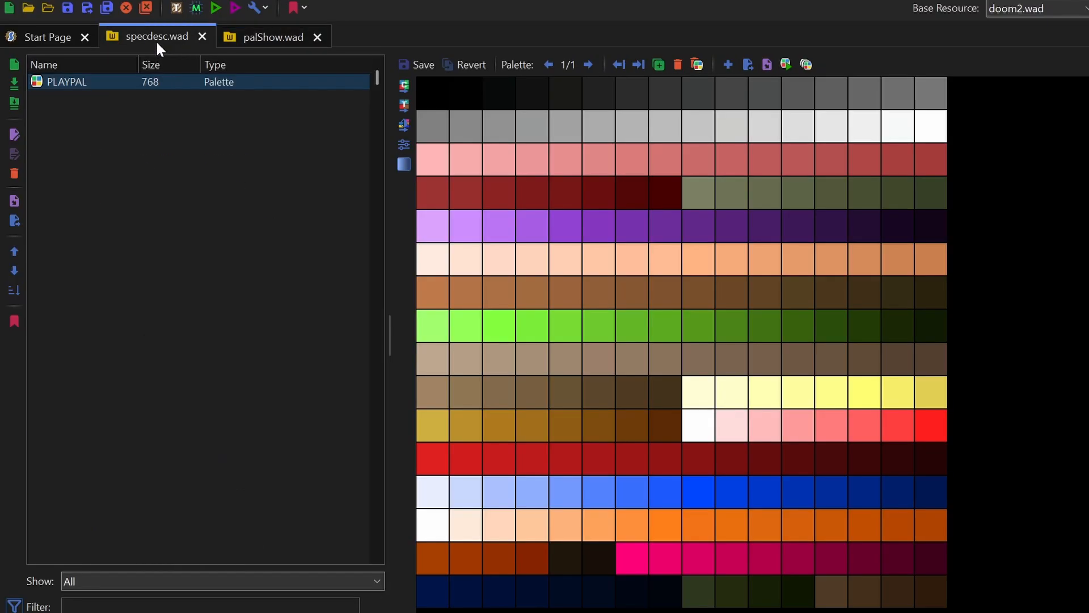
click(256, 39)
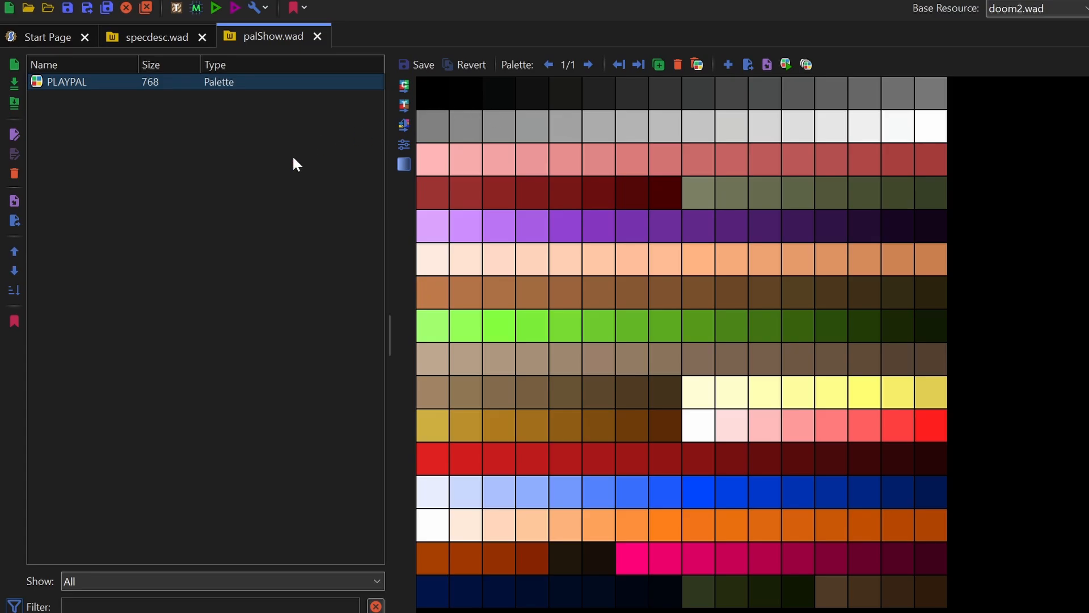
- Go through all the palettes in specdesc.wad's PLAYPAL from the first to palette 14
click(167, 39)
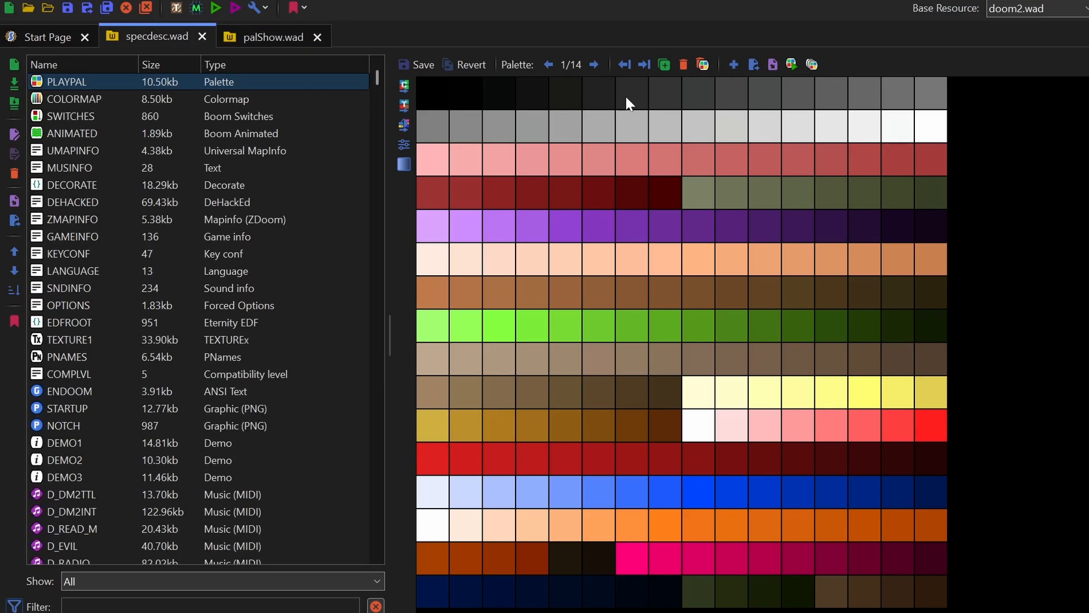
click(593, 69)
click(594, 65)
click(593, 65)
click(594, 65)
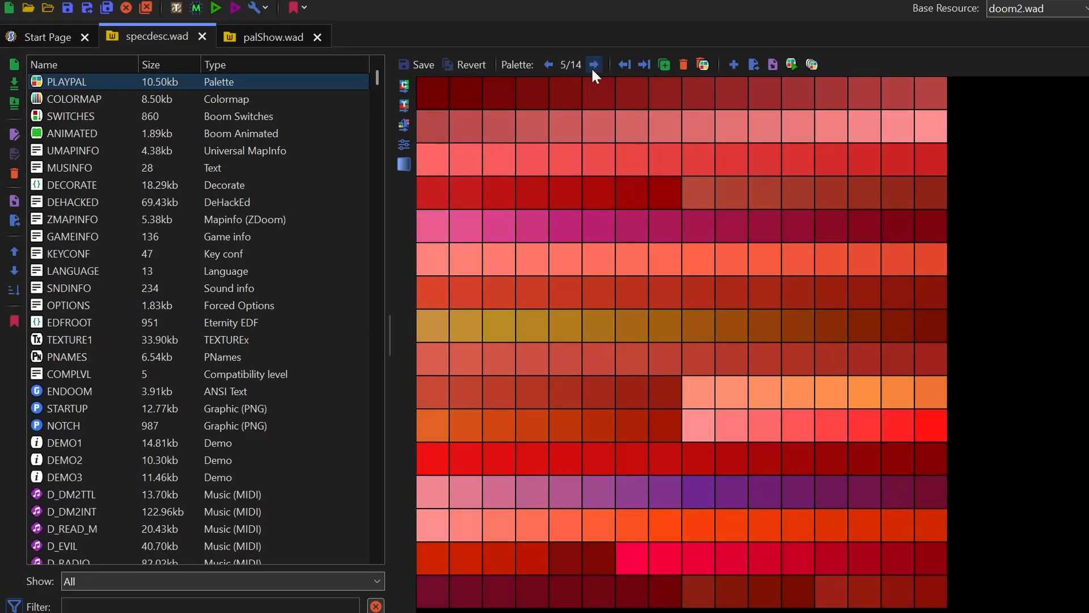
click(594, 65)
click(593, 66)
click(594, 66)
click(593, 65)
click(593, 66)
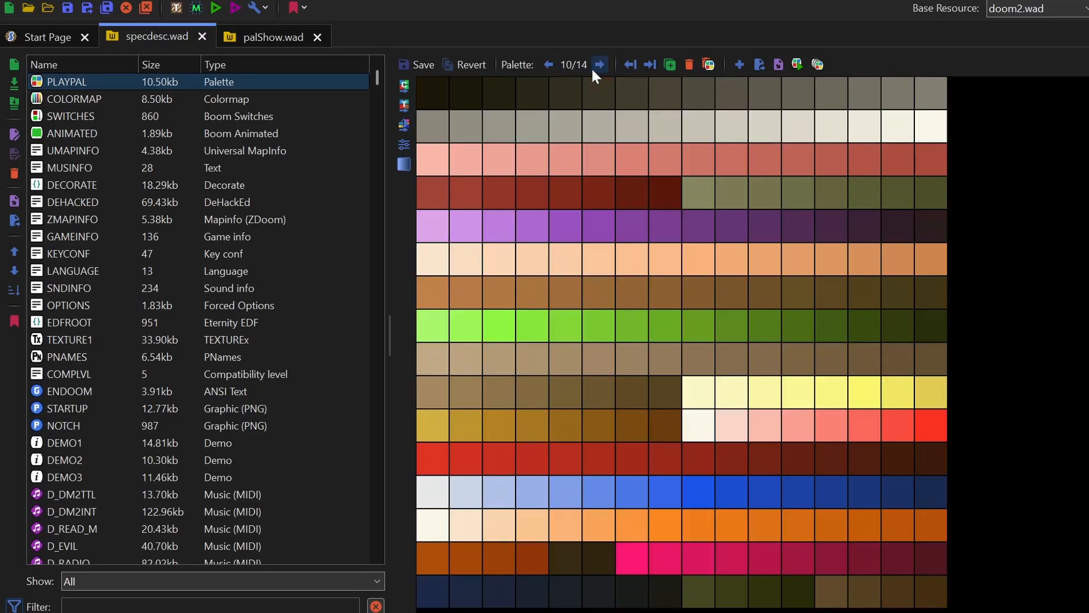
click(593, 68)
click(593, 68)
click(593, 68)
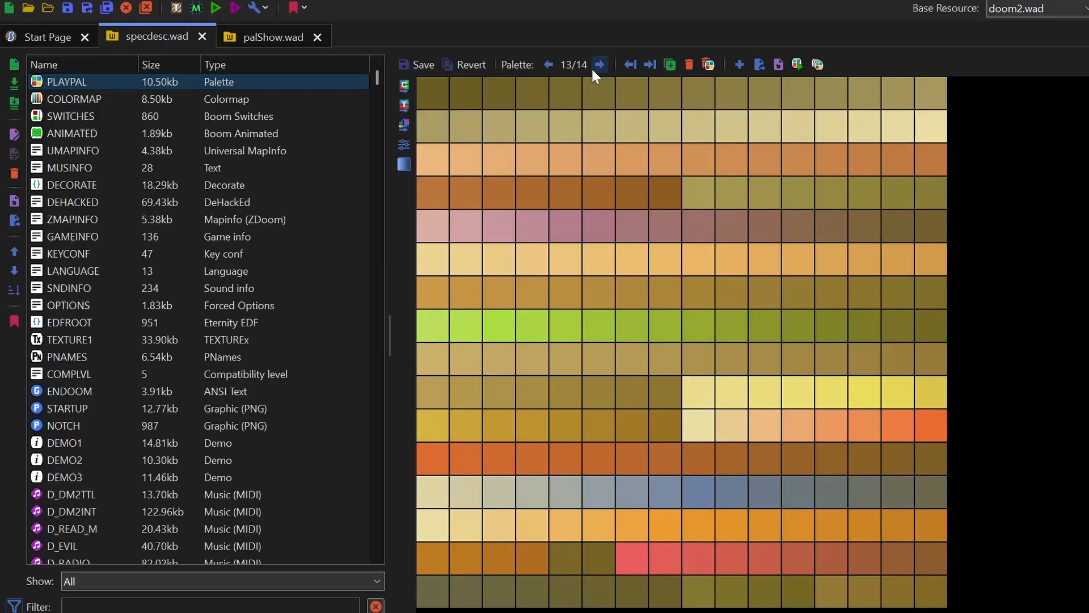
click(593, 68)
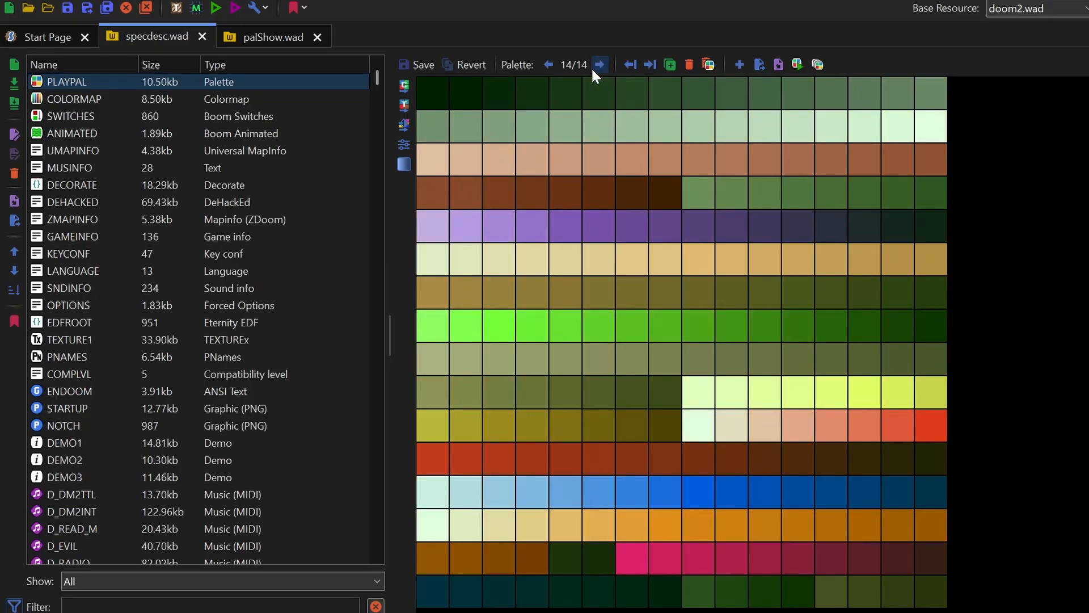
- Generate the Doom (14 Palettes) set for the PLAYPAL entry in palShow.wad
click(263, 38)
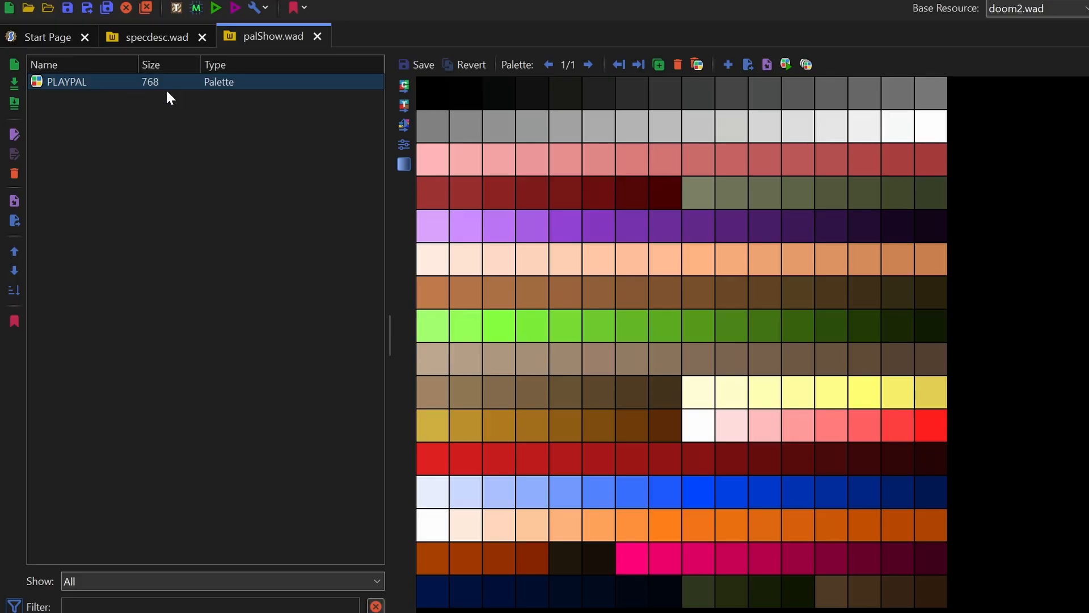
right_click(65, 82)
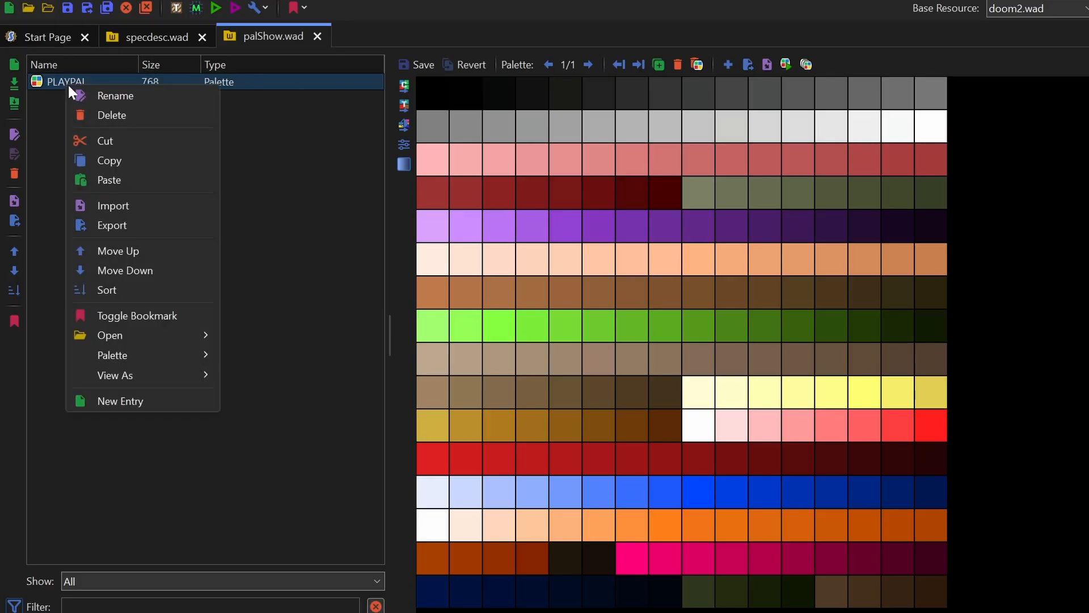
mouse_move(154, 357)
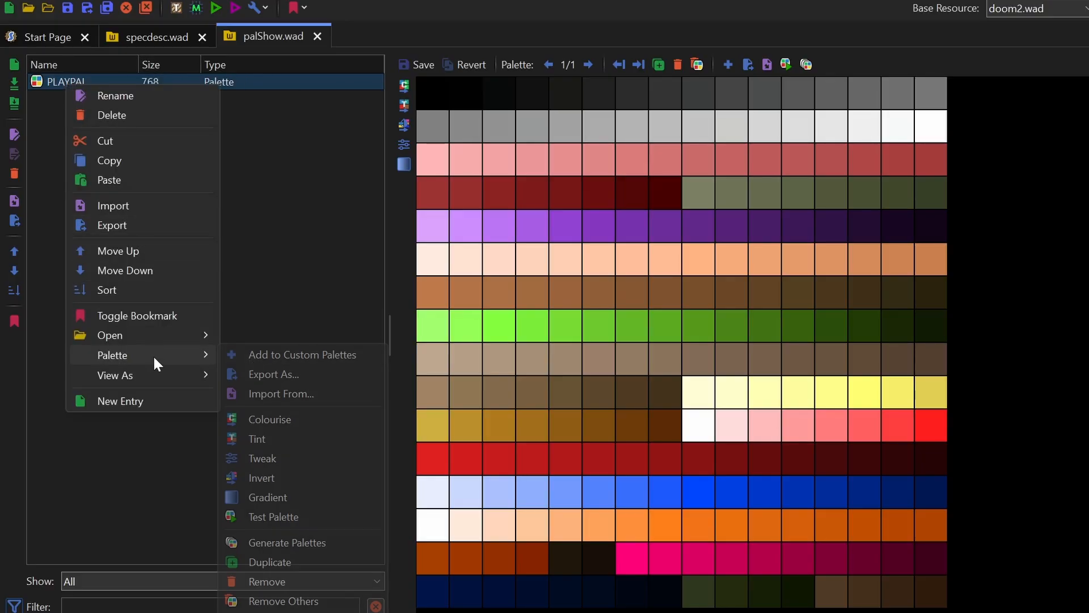
click(320, 548)
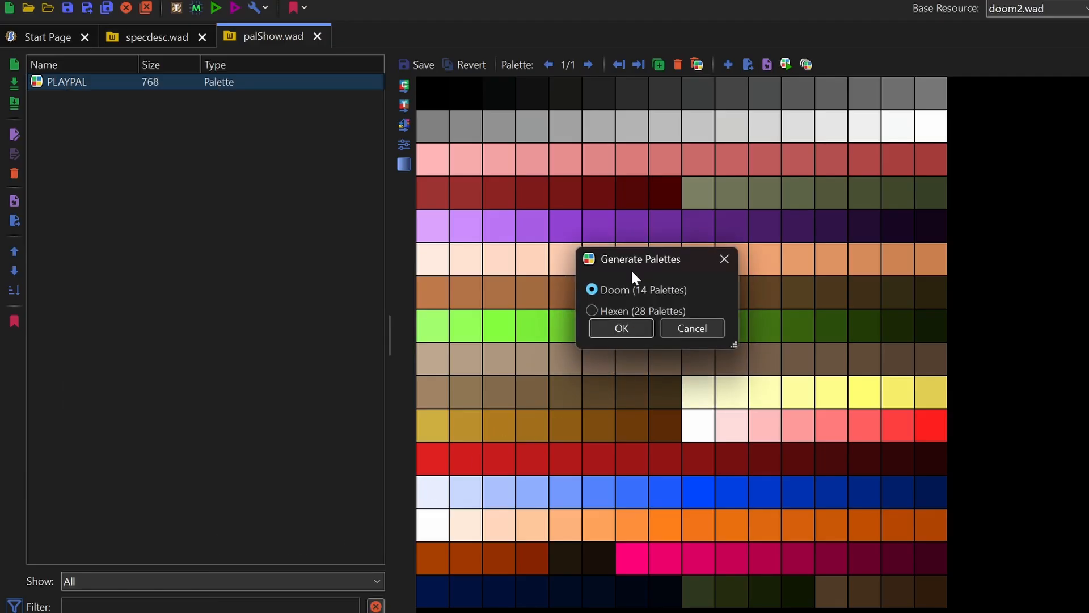
click(625, 328)
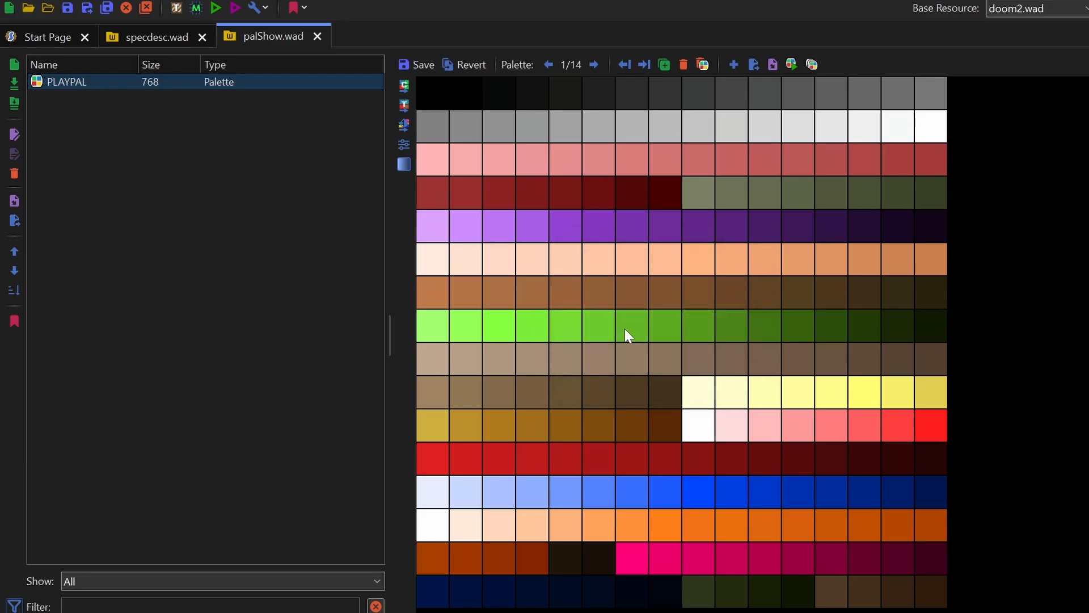
- Go through the generated palettes in palShow.wad's PLAYPAL from the first to palette 14
click(593, 70)
click(593, 71)
click(593, 71)
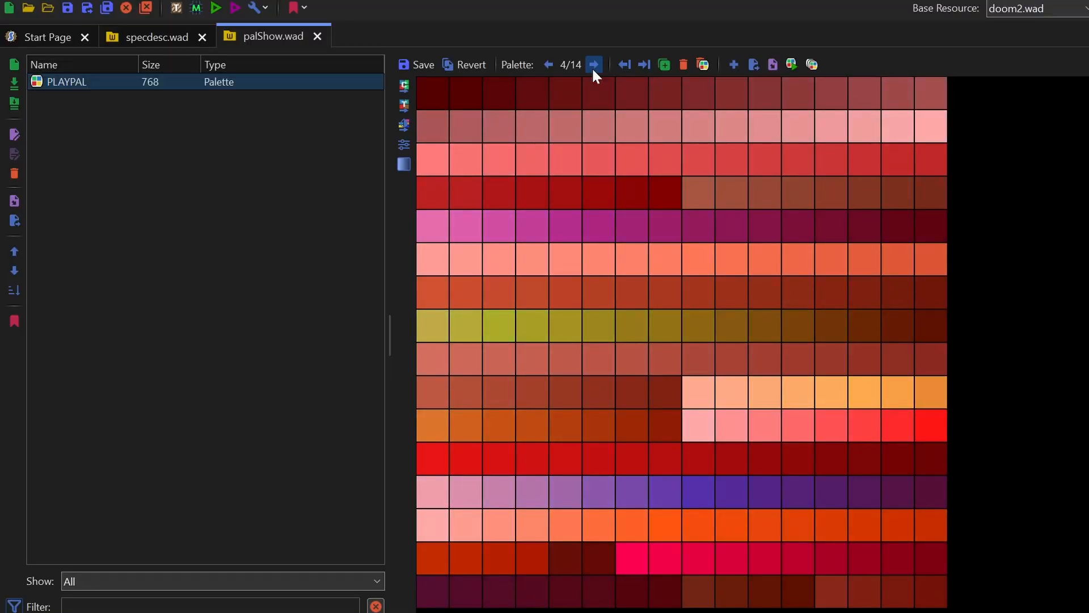
click(593, 67)
click(593, 67)
click(593, 67)
click(593, 67)
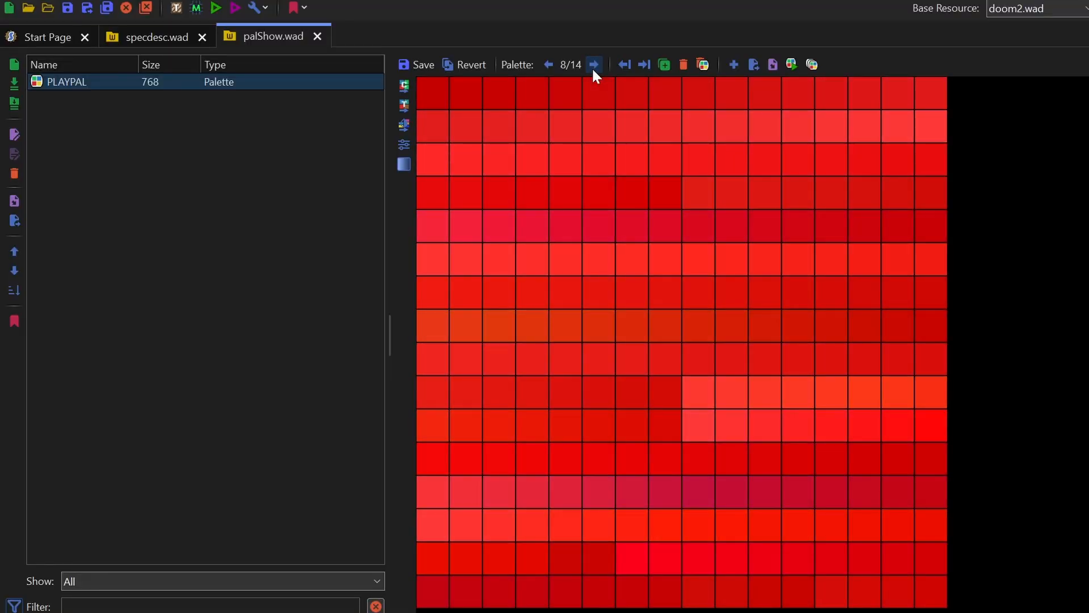
click(593, 67)
click(593, 67)
click(593, 67)
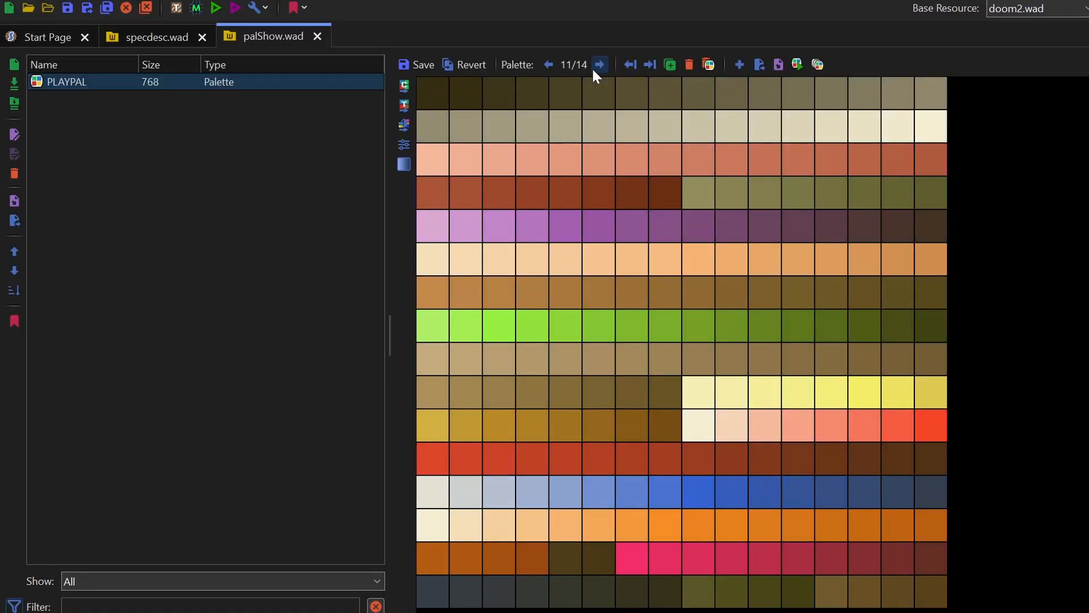
click(593, 66)
click(593, 67)
click(593, 66)
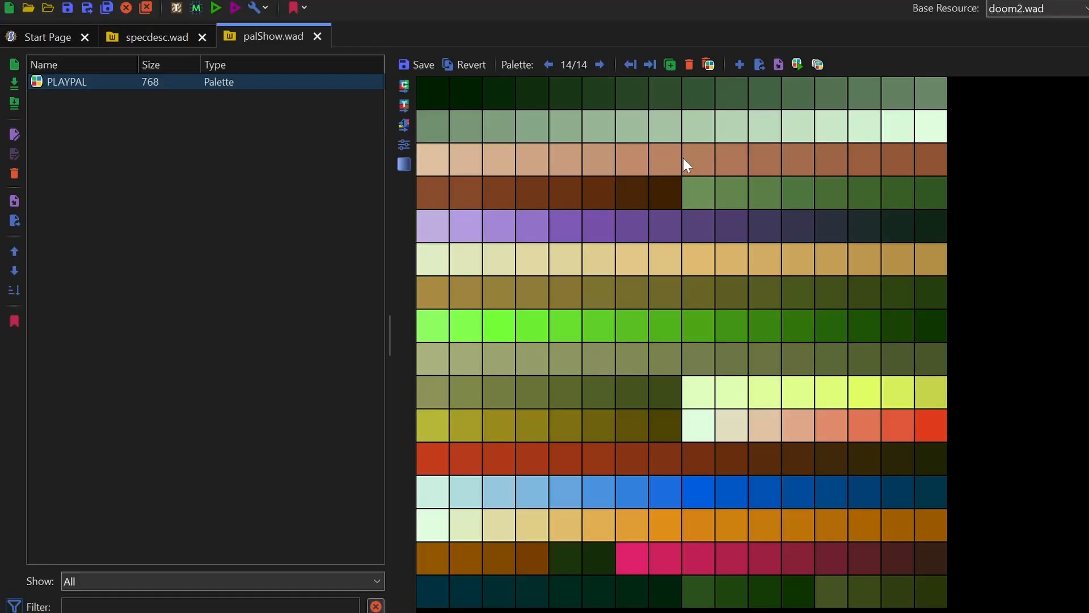
- Save palShow.wad, including the changes to its PLAYPAL entry
key(ctrl+s)
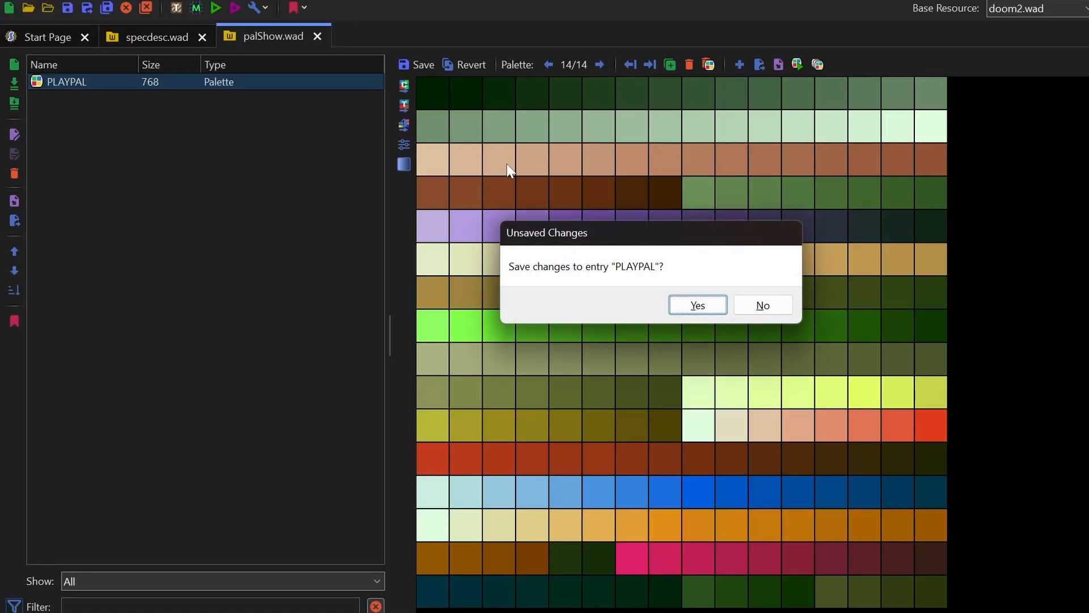
click(701, 309)
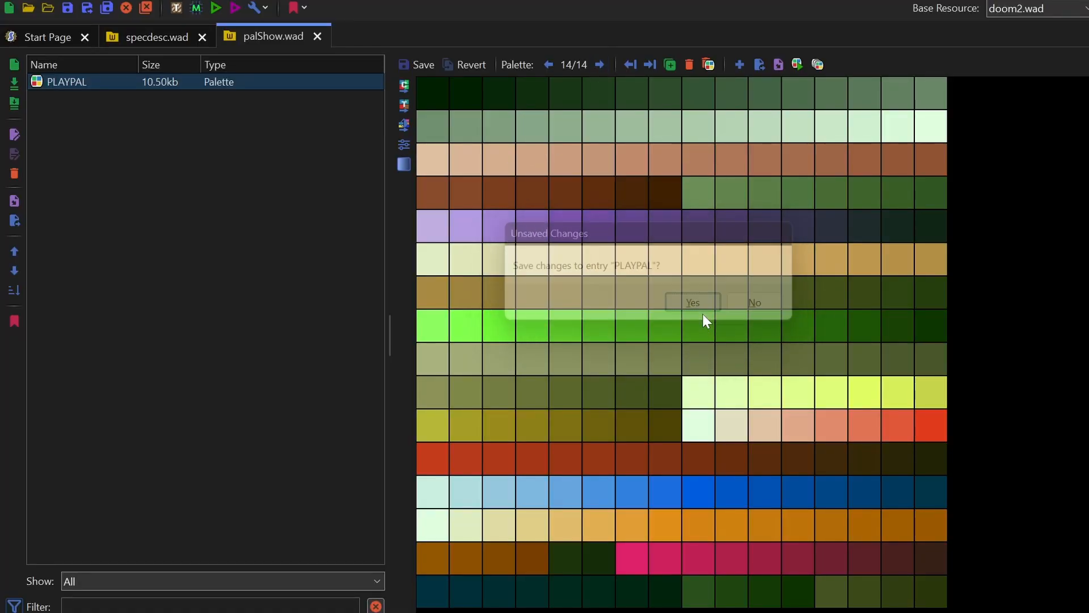
- Compare palette 14 of the PLAYPAL entries in specdesc.wad and palShow.wad
click(155, 36)
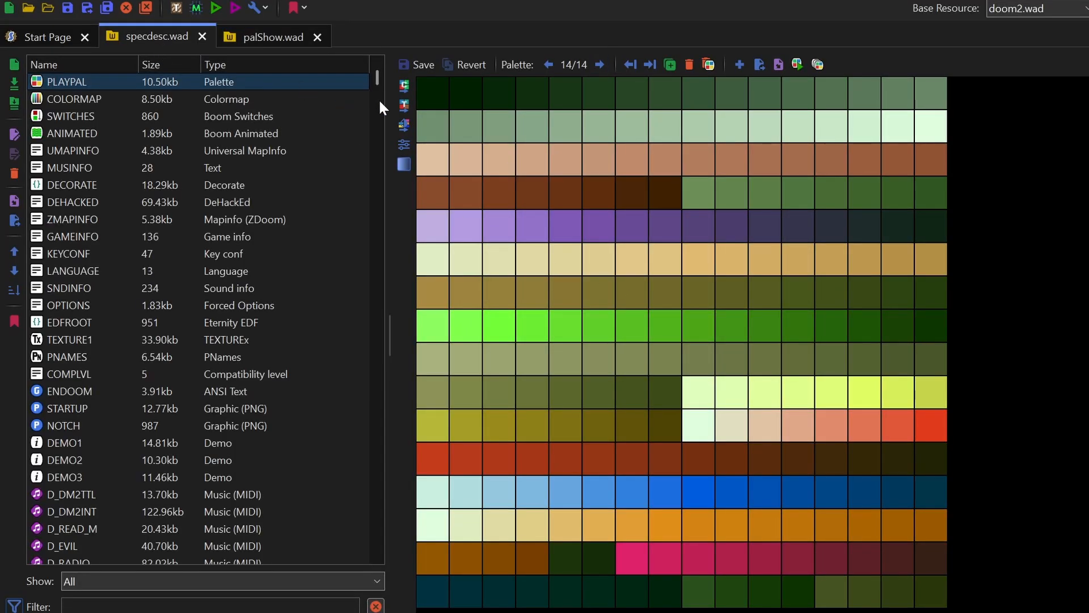
click(277, 31)
click(160, 37)
click(269, 39)
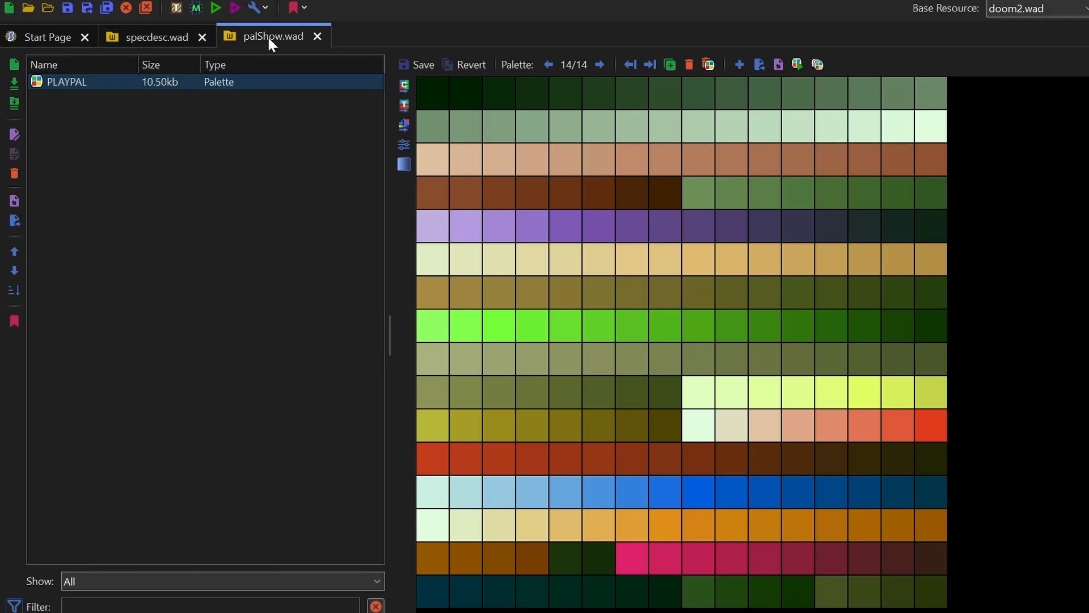
click(151, 41)
click(269, 40)
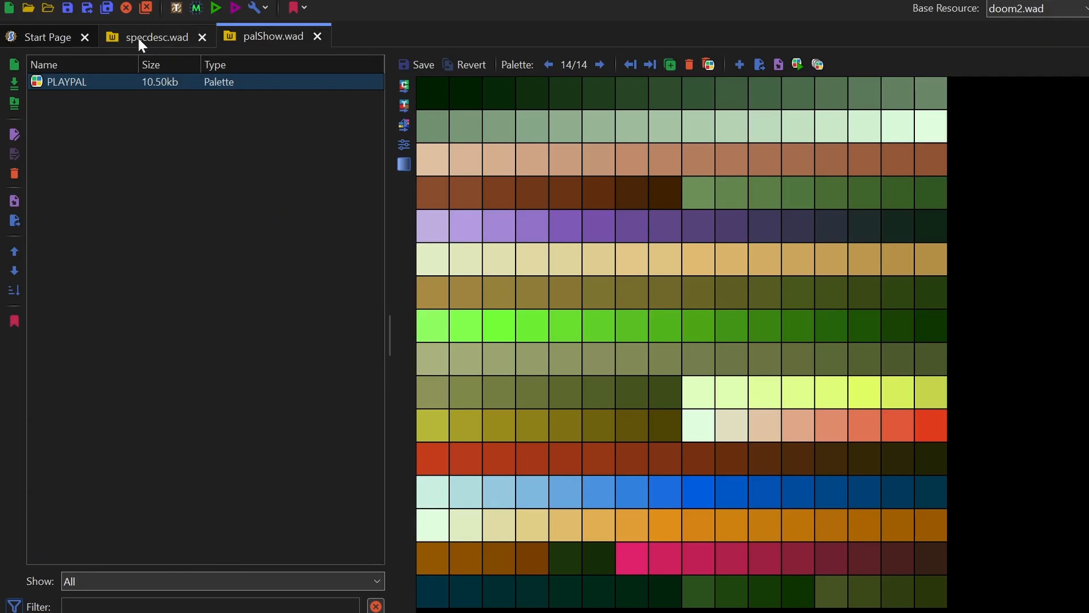
click(142, 35)
click(261, 36)
click(148, 36)
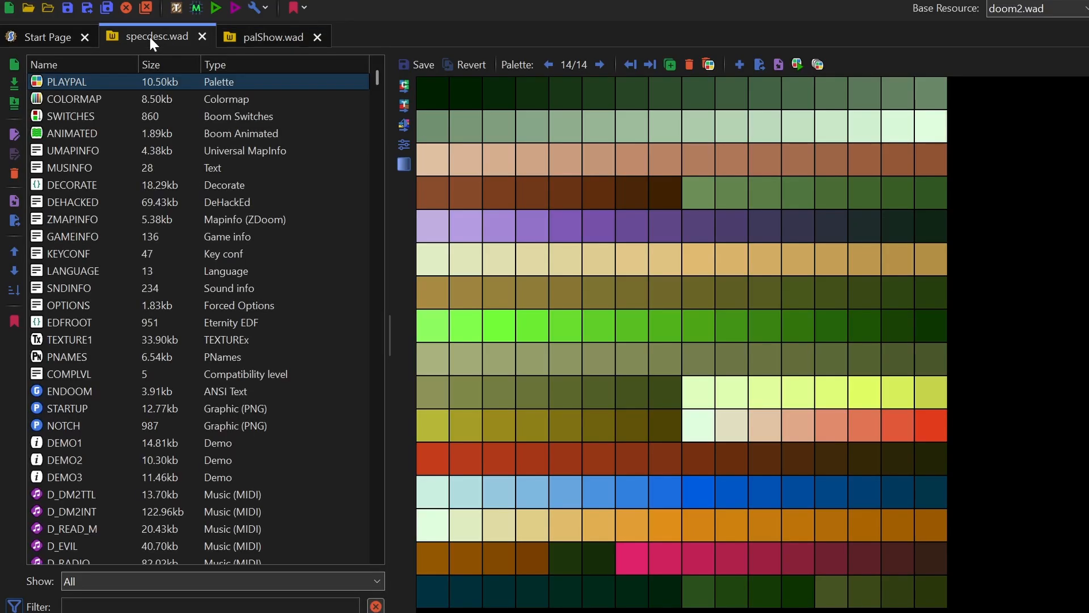
click(278, 39)
click(145, 34)
- Compare palettes 13 and 12 of the PLAYPAL entries in specdesc.wad and palShow.wad
click(549, 65)
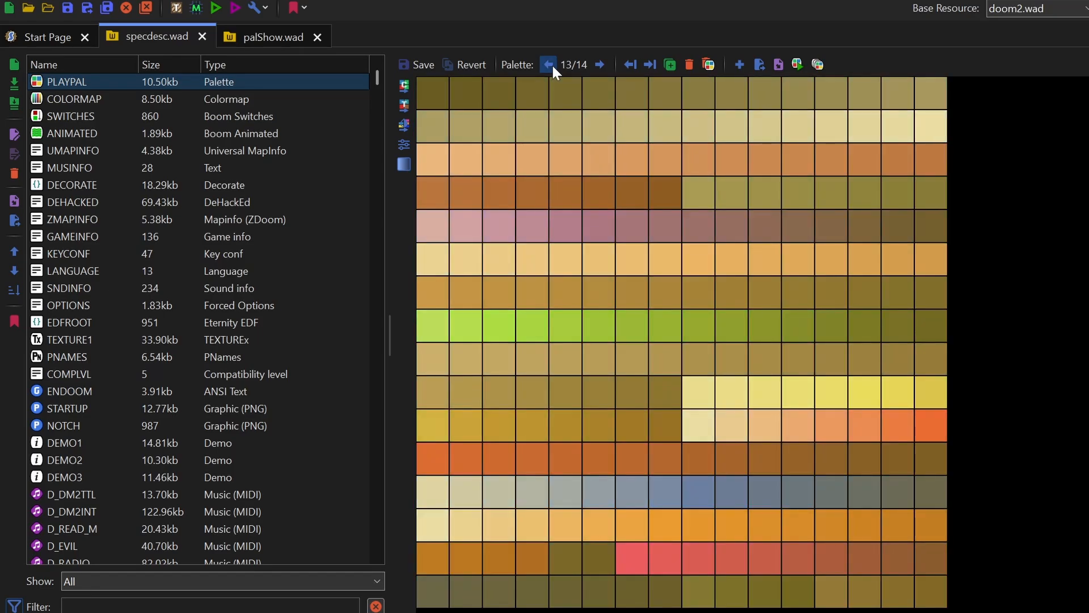
click(272, 39)
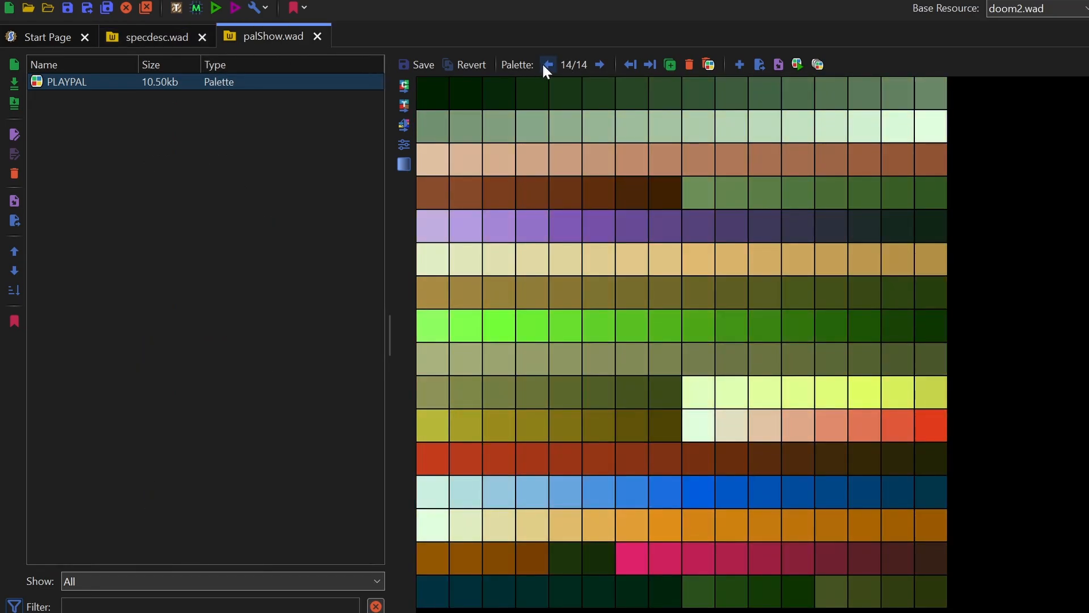
click(544, 64)
click(543, 63)
click(161, 32)
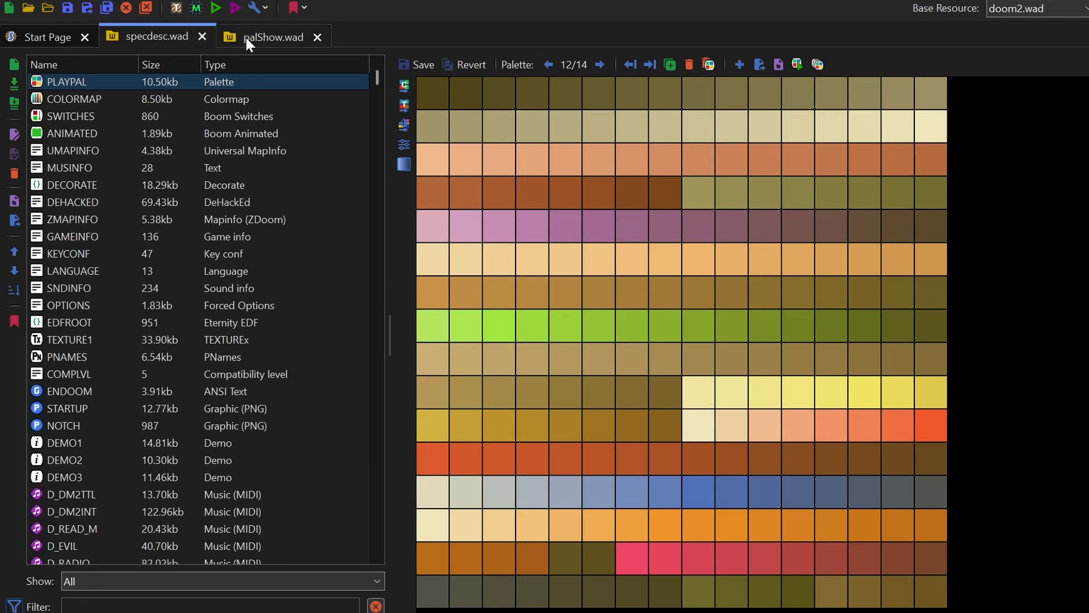
click(246, 35)
click(172, 36)
click(241, 36)
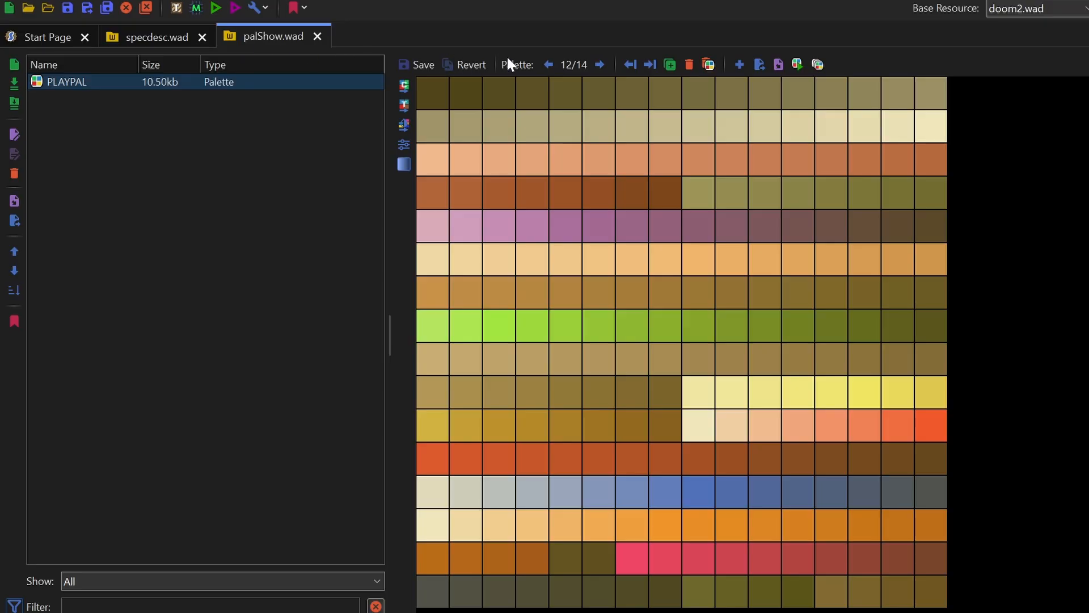
- Step back to palette 6 in the PLAYPAL entries of both palShow.wad and specdesc.wad and compare the two
click(554, 69)
click(554, 68)
click(555, 69)
click(554, 68)
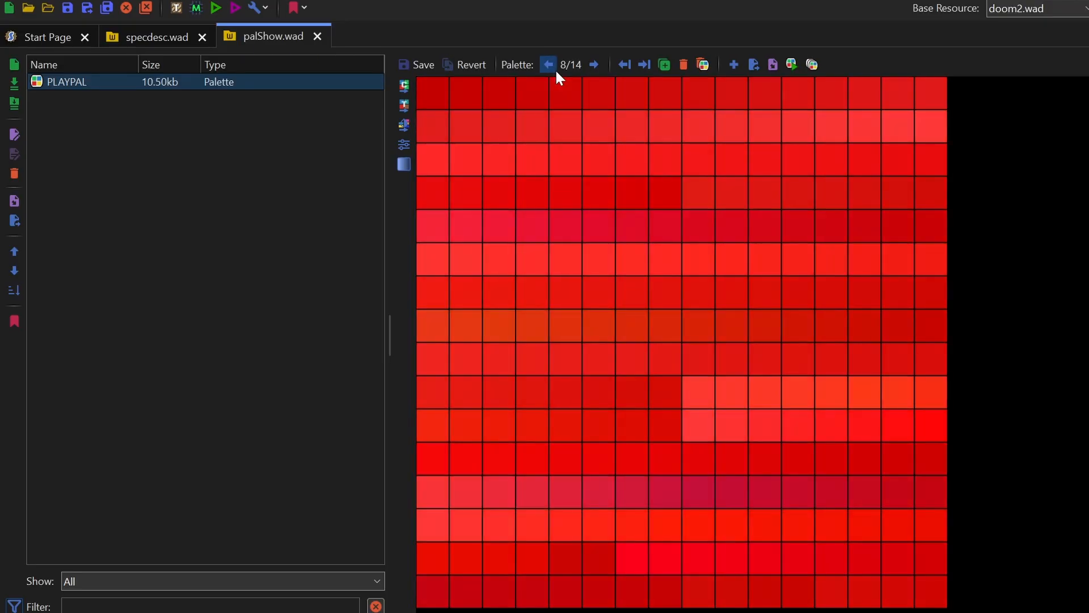
click(546, 70)
click(546, 71)
click(170, 37)
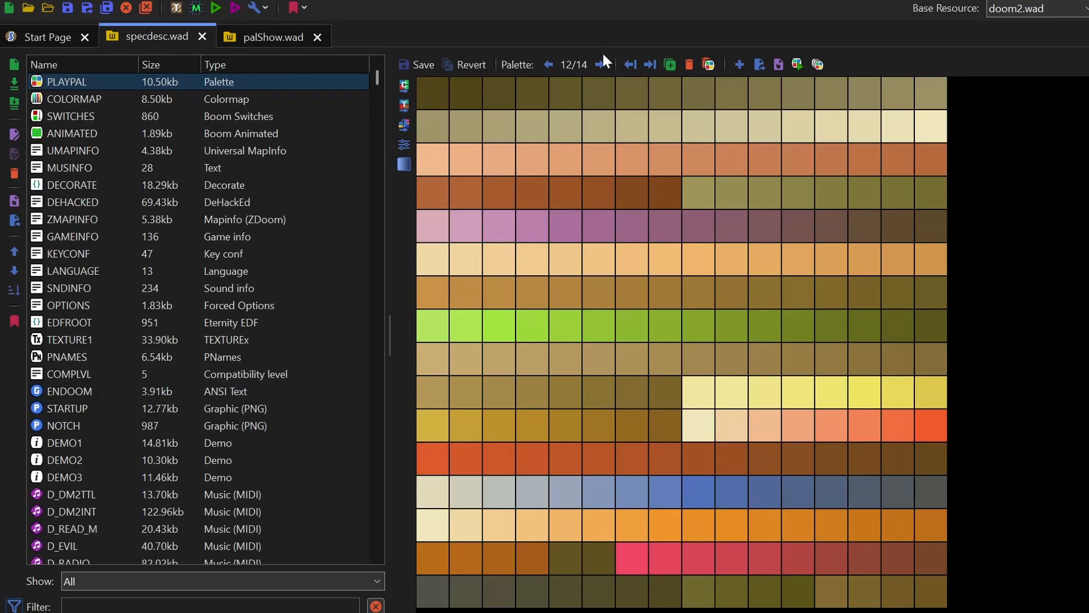
click(548, 65)
click(549, 64)
click(549, 65)
click(549, 64)
click(548, 64)
click(548, 65)
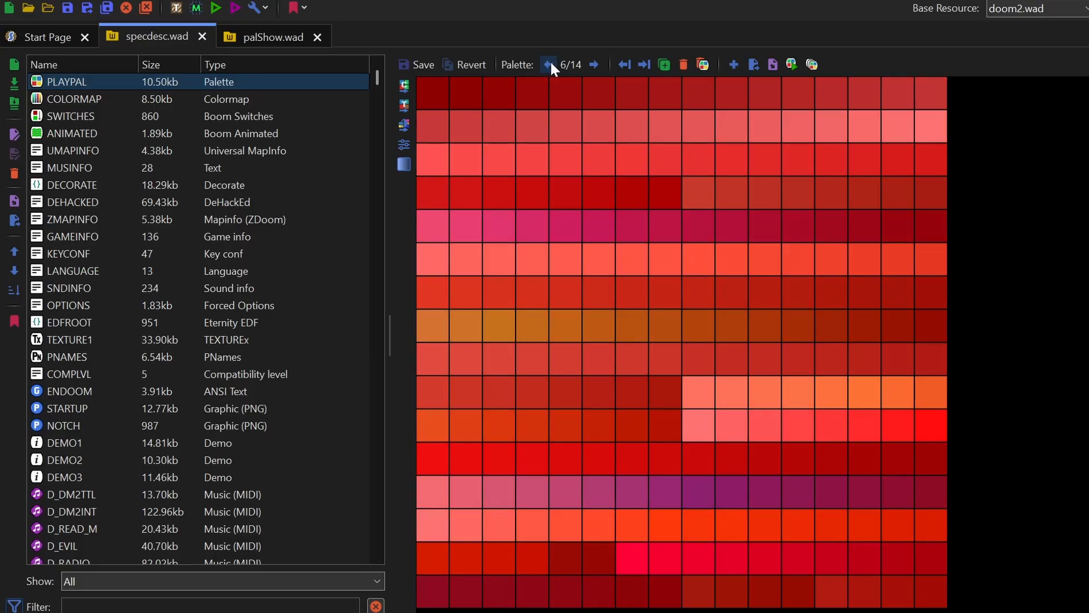
click(283, 35)
click(158, 36)
click(278, 36)
click(155, 33)
click(250, 31)
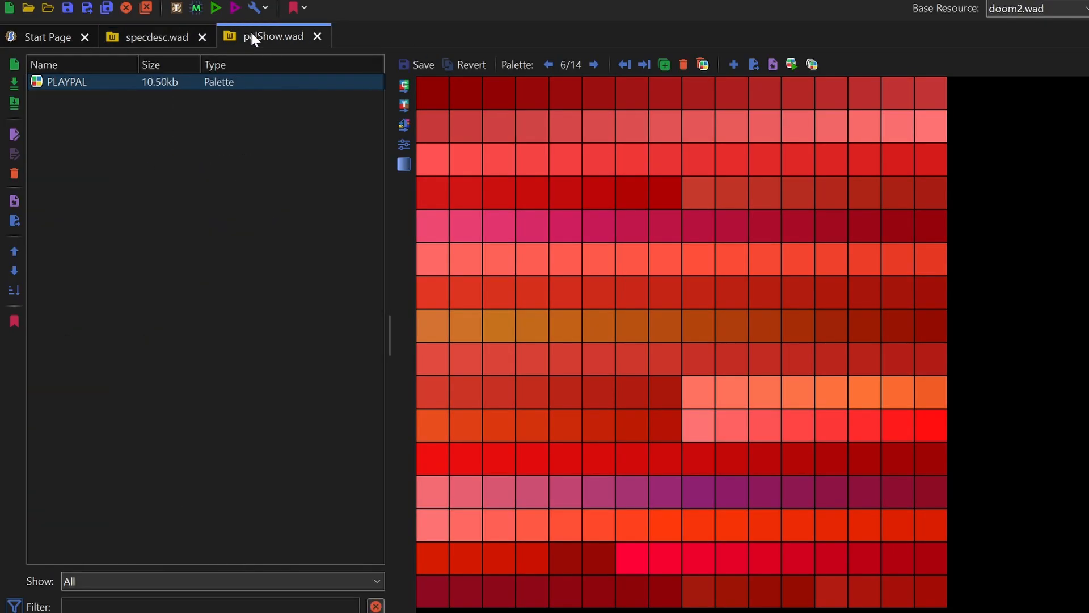
- Return to palette 1 of the PLAYPAL entry in palShow.wad
click(548, 65)
click(549, 65)
click(549, 64)
click(548, 65)
click(549, 64)
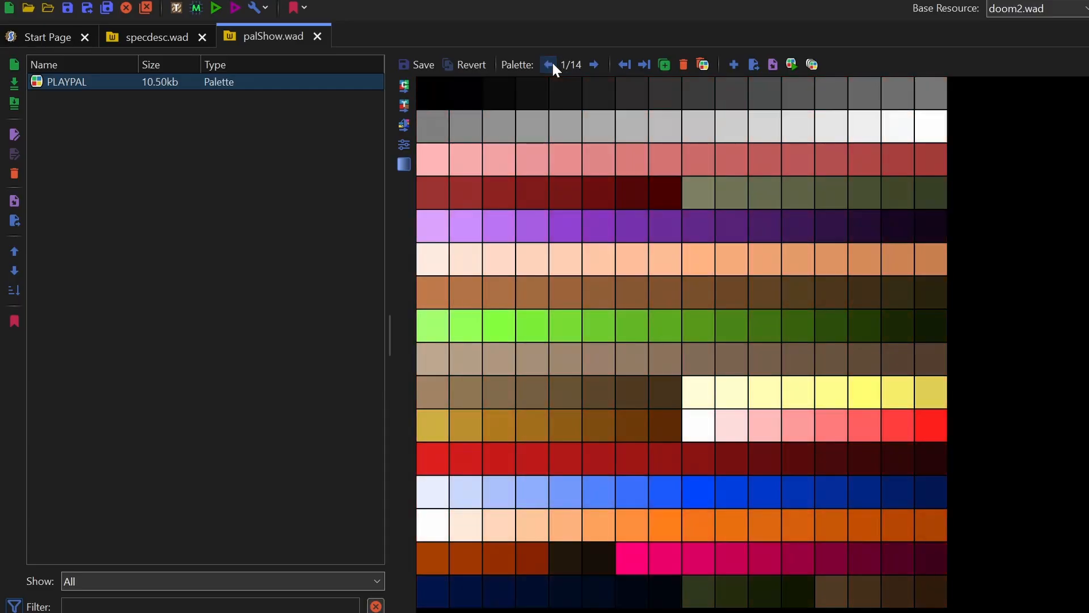
click(548, 64)
click(595, 67)
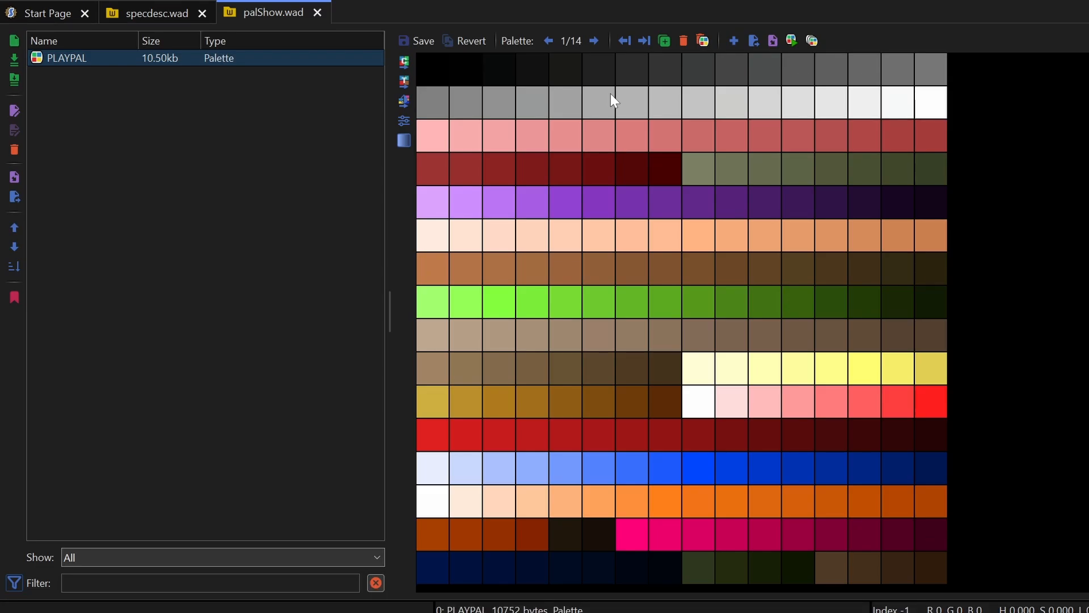
- Generate a COLORMAP entry from the PLAYPAL in palShow.wad and save the archive
right_click(79, 63)
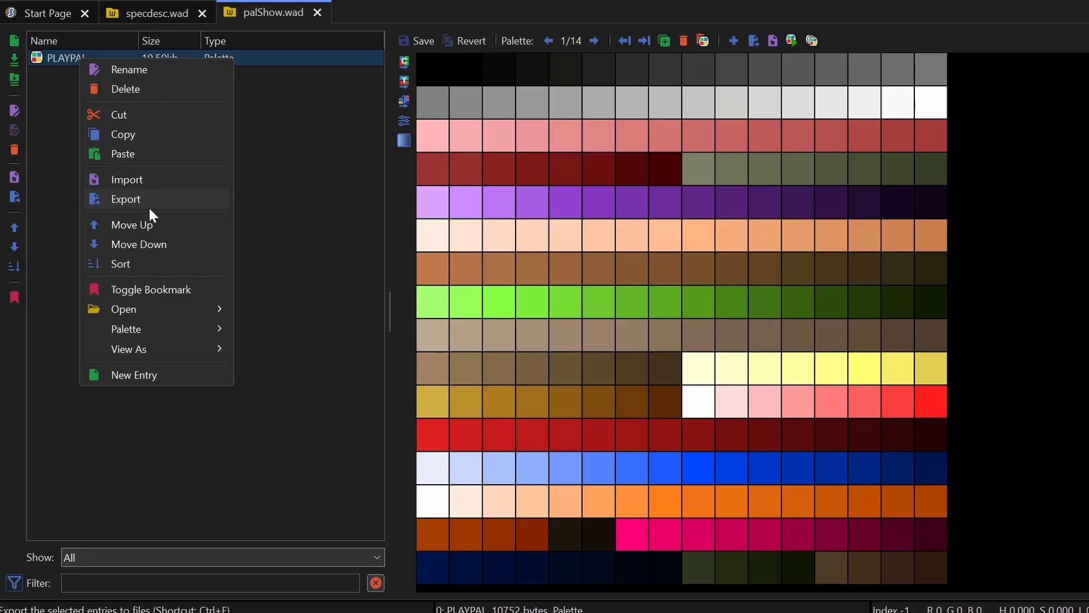
mouse_move(147, 326)
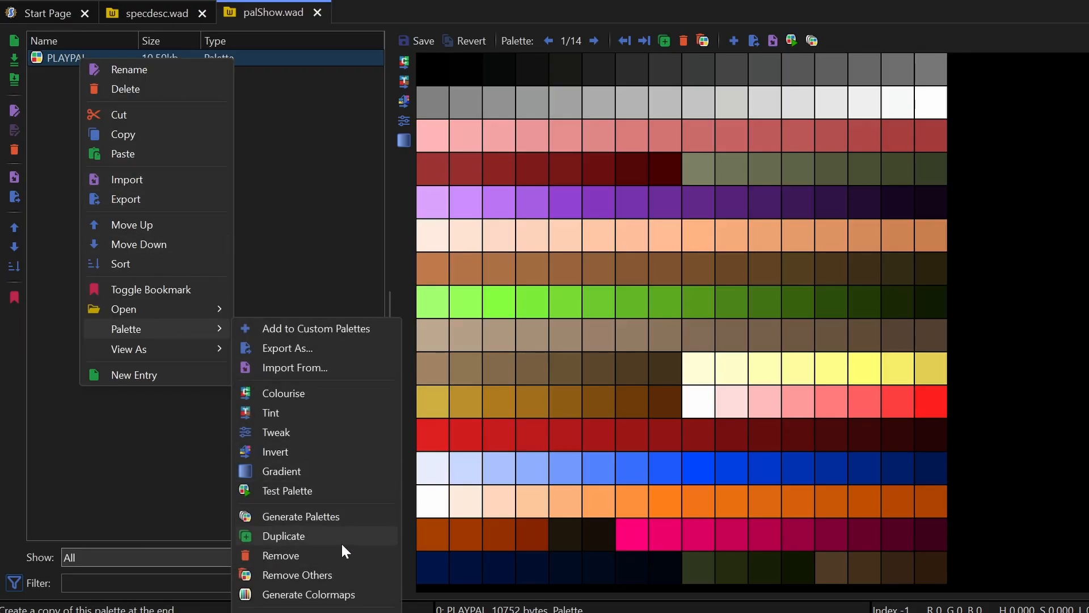
click(343, 594)
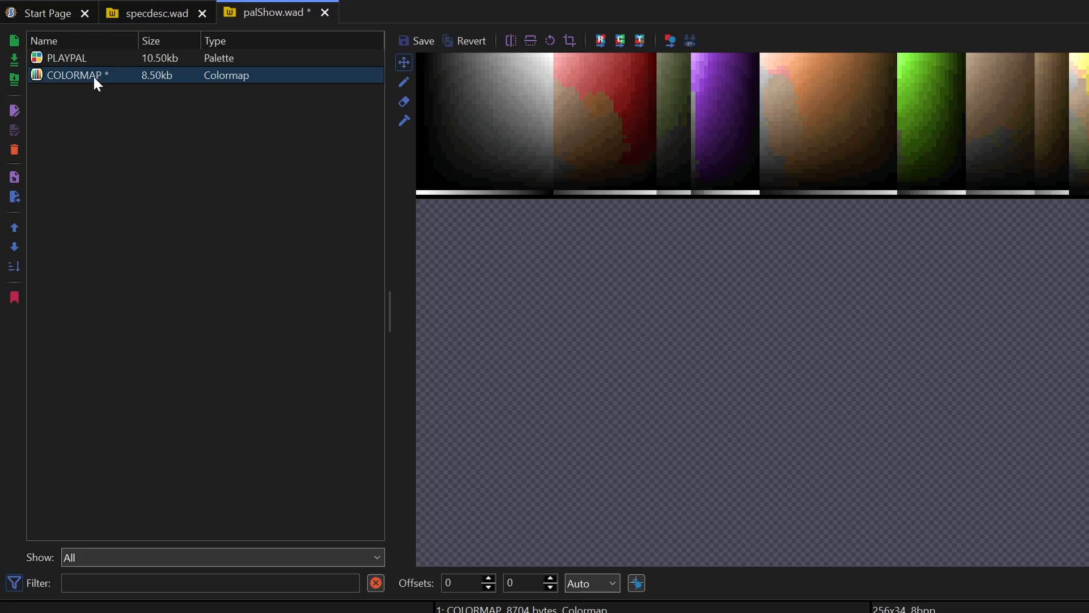
key(ctrl+s)
- View palShow.wad's PLAYPAL and COLORMAP entries, and compare its COLORMAP with the one in specdesc.wad
click(64, 58)
click(69, 75)
click(169, 20)
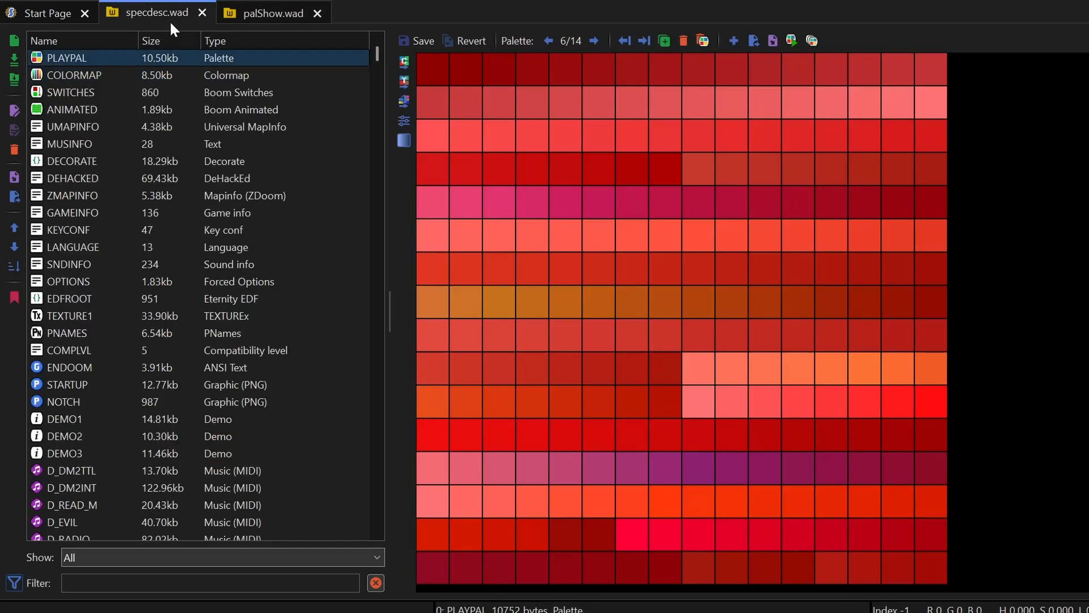
click(105, 73)
click(255, 13)
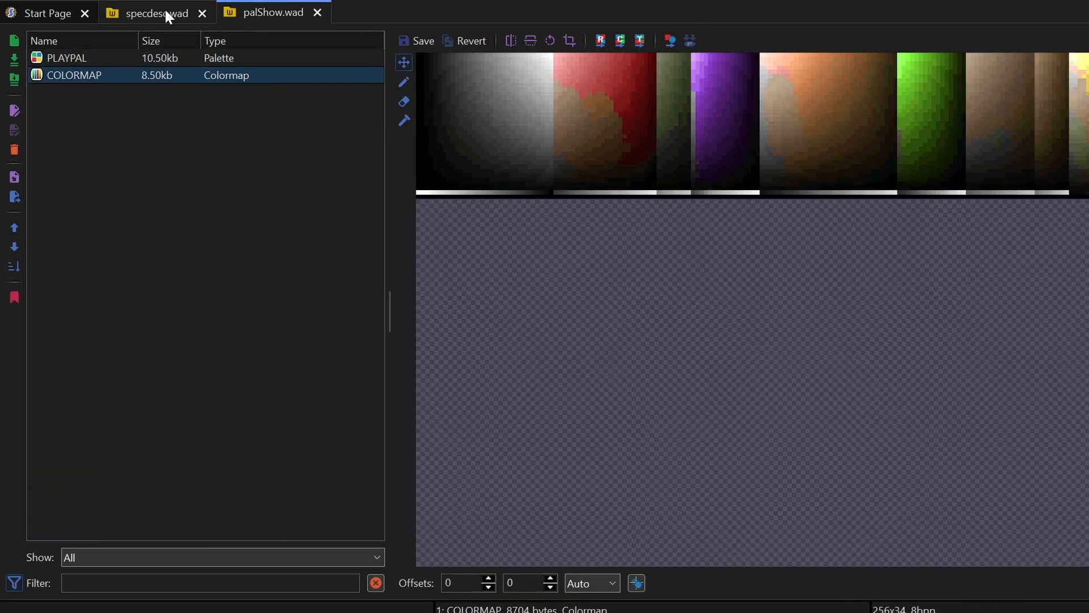
click(164, 9)
click(279, 10)
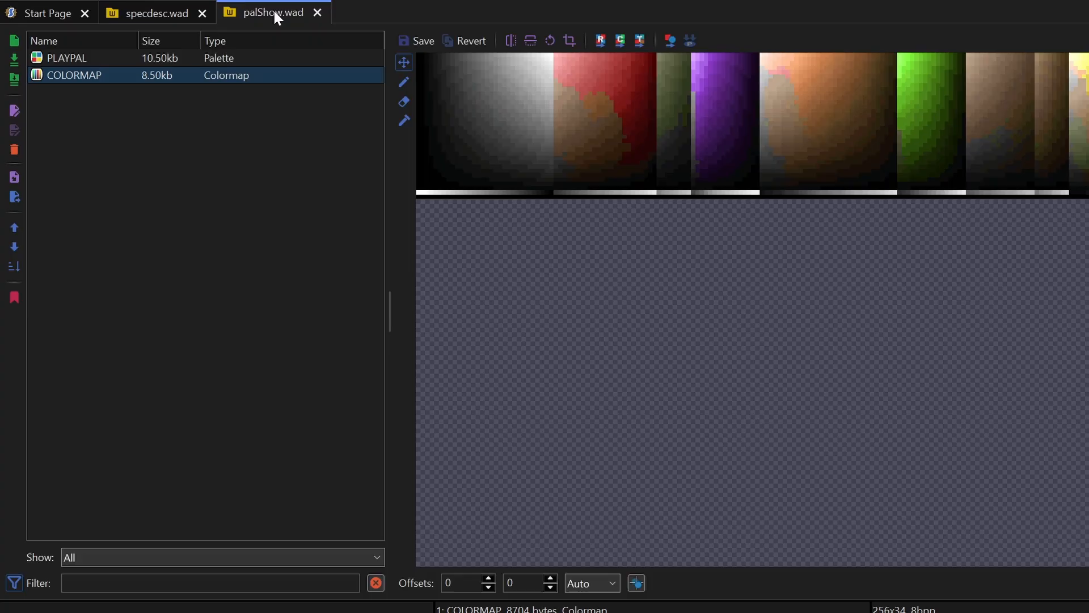
click(169, 19)
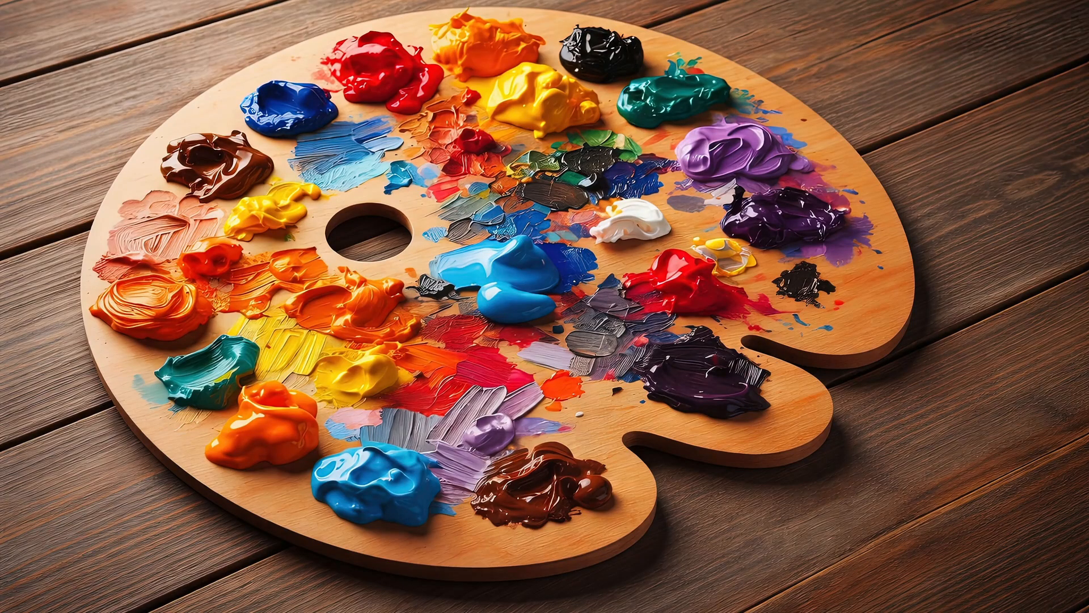